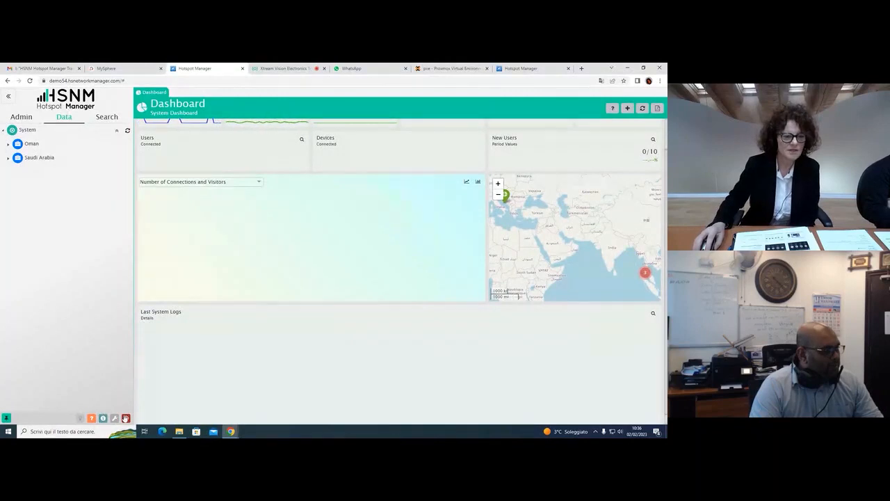
- Log out and log back in as admin with the account password, dismissing the browser's password-change warning
click(126, 419)
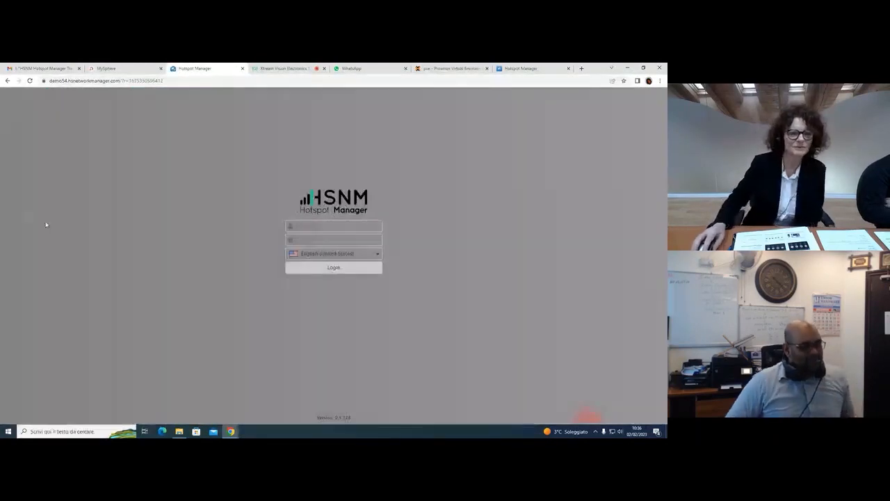
click(333, 226)
click(336, 243)
click(338, 238)
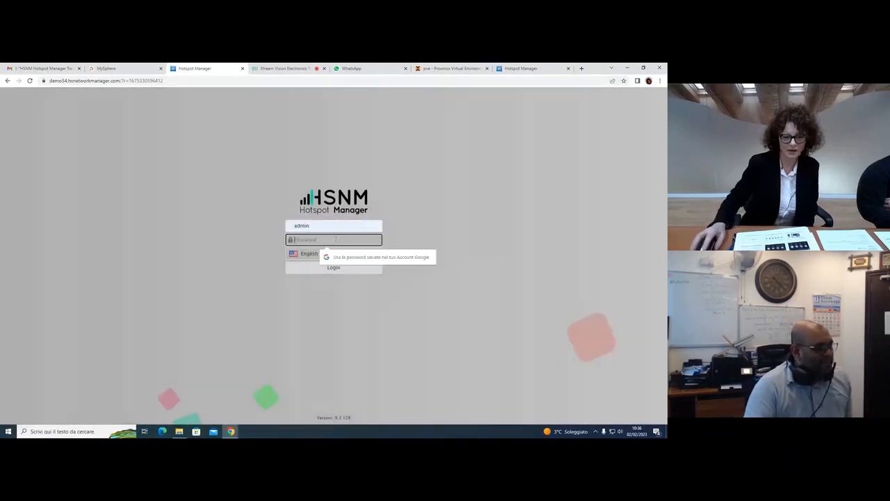
text(••••)
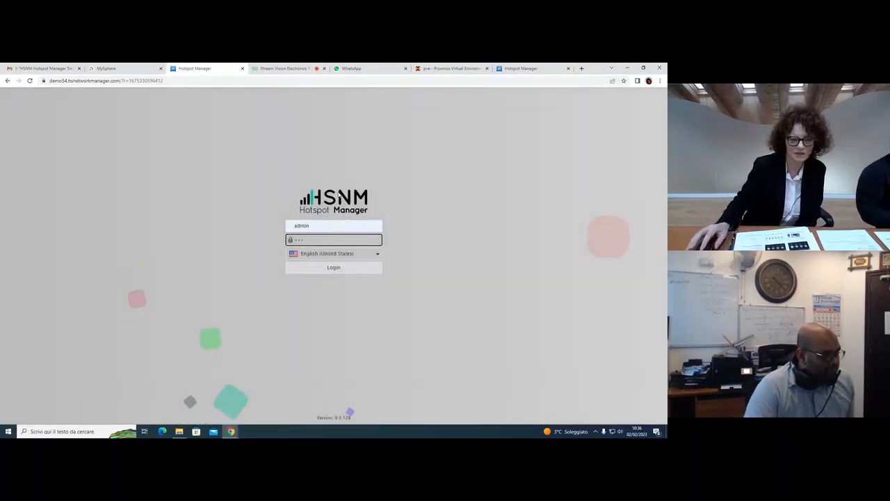
click(320, 266)
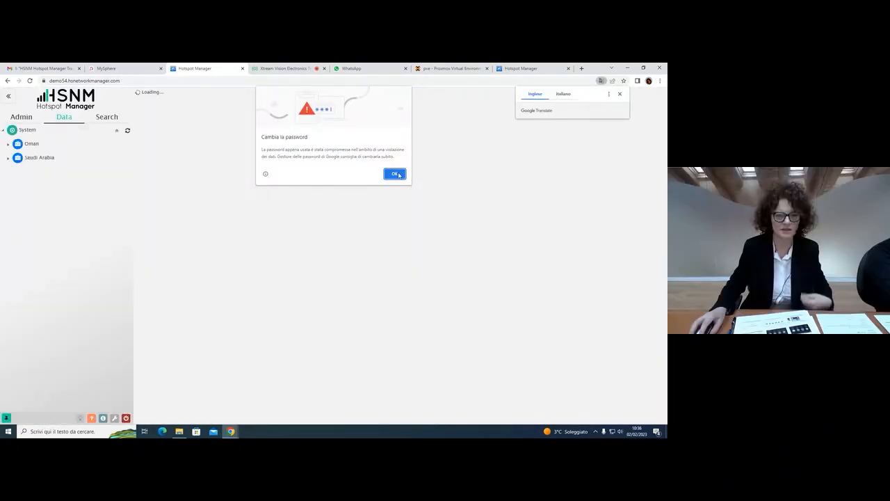
click(394, 173)
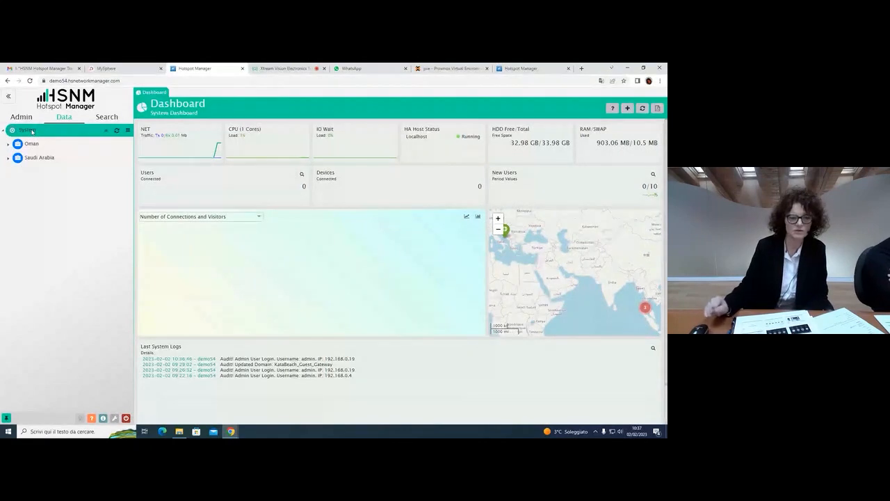
- Expand the Saudi Arabia reseller and open the list of admin system users at System level
click(10, 158)
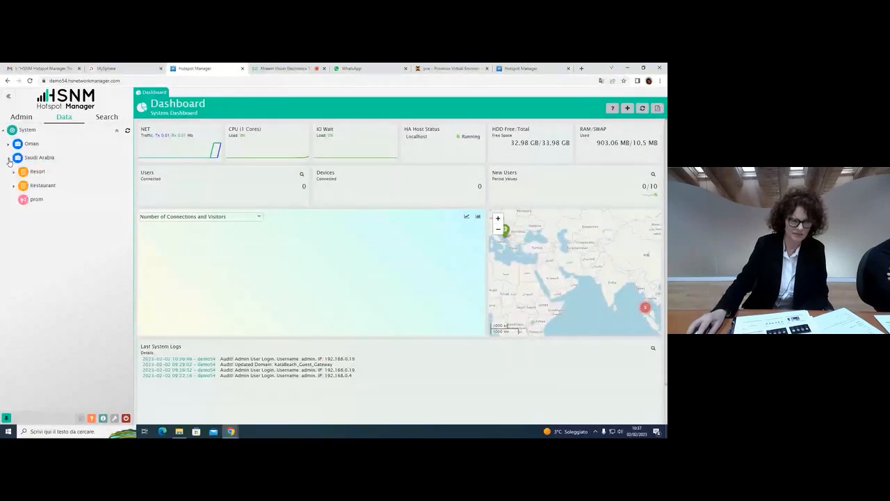
click(40, 132)
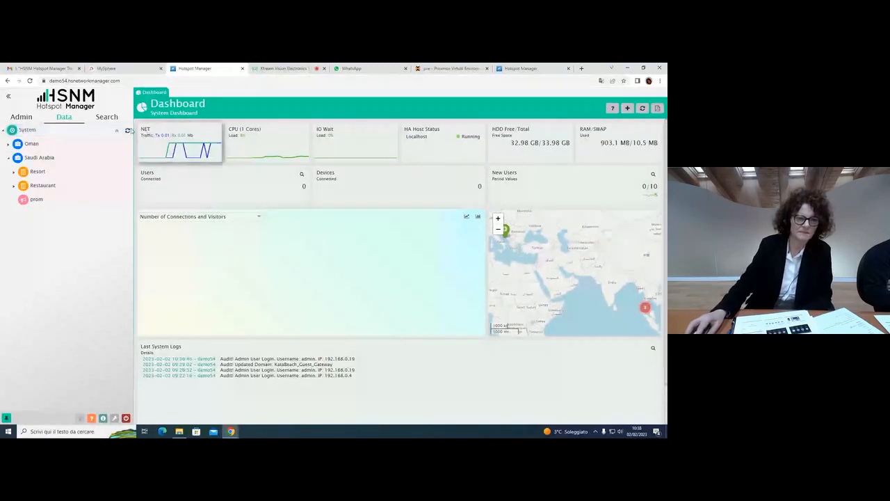
click(128, 131)
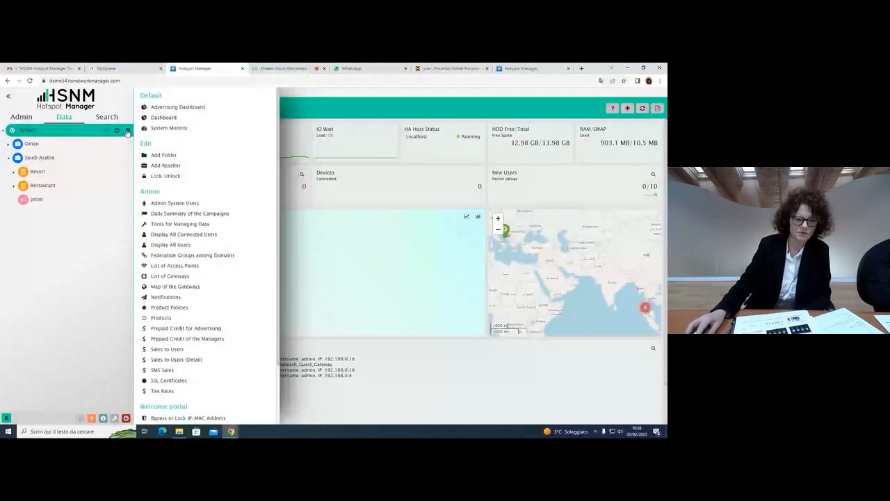
click(178, 204)
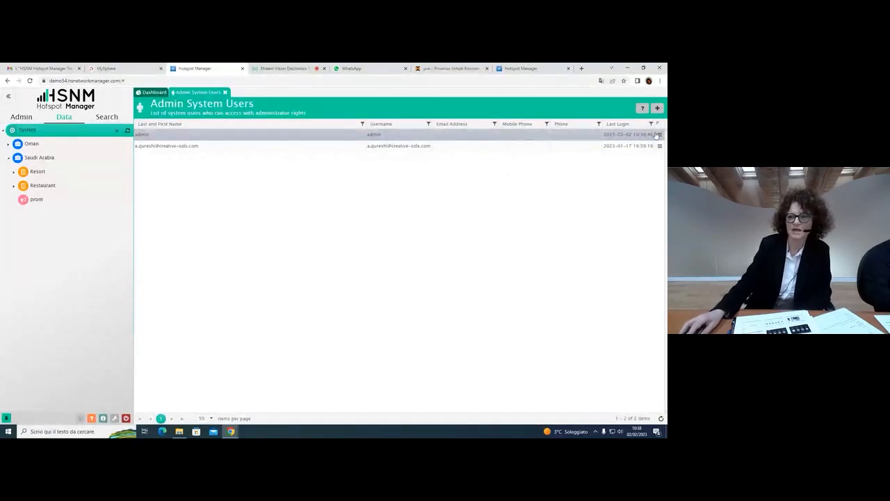
- Open a blank system user form, review its General Data, Multi Tenant and Internet Gateways permissions, and close it without saving
click(658, 109)
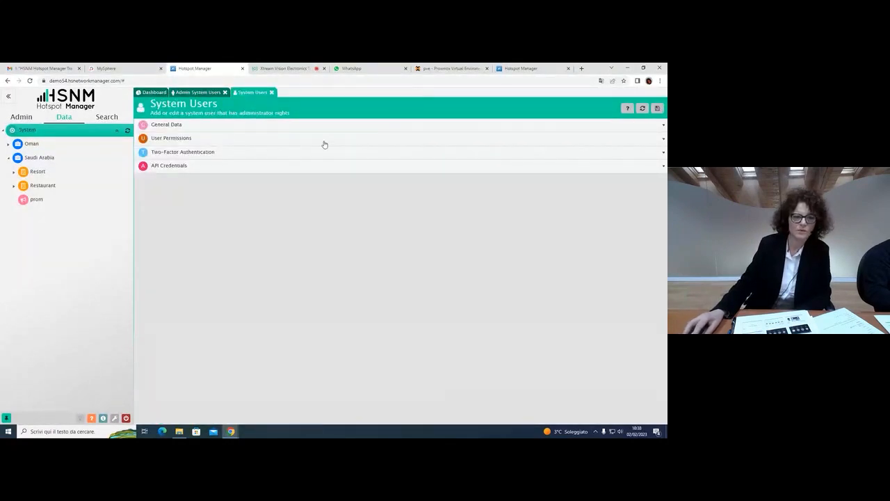
click(244, 128)
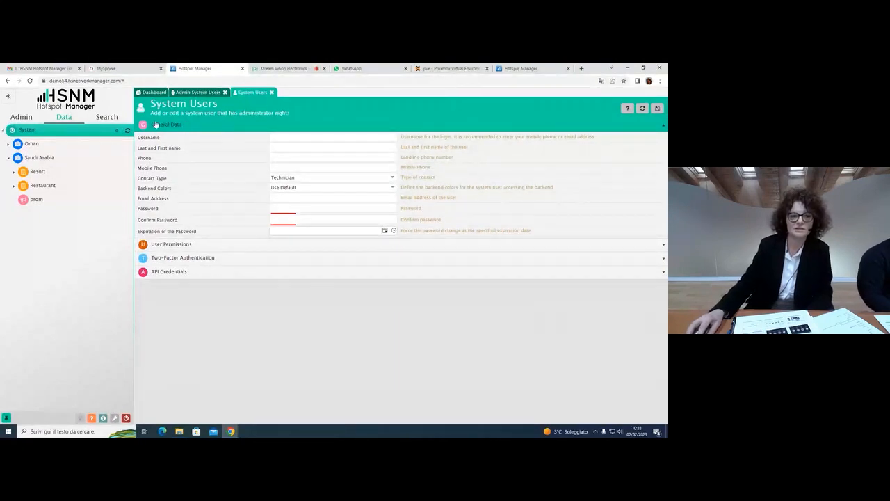
click(157, 244)
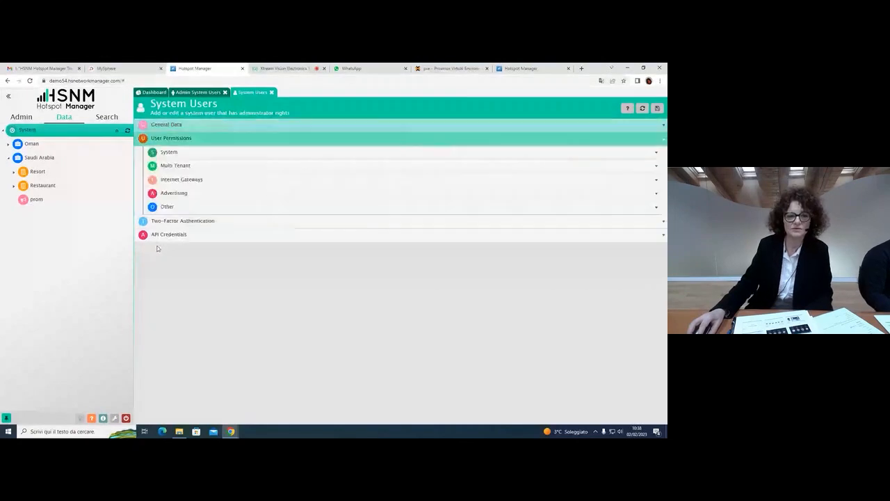
click(165, 167)
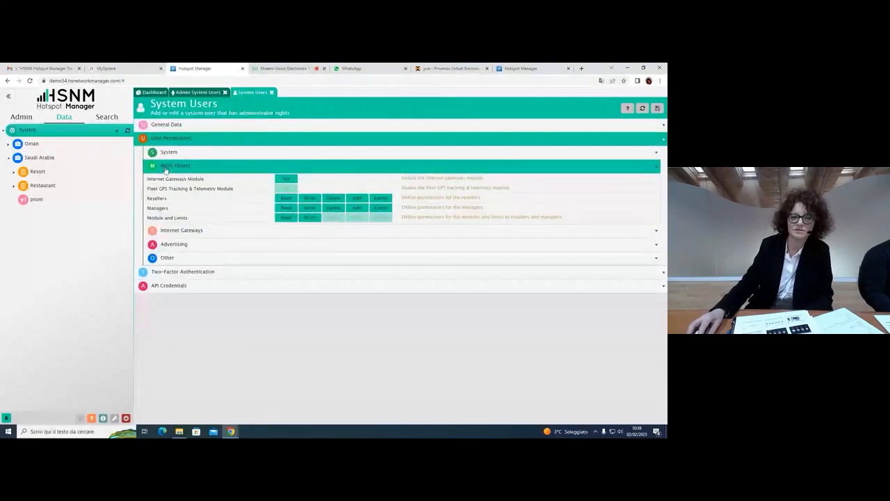
click(166, 167)
click(165, 181)
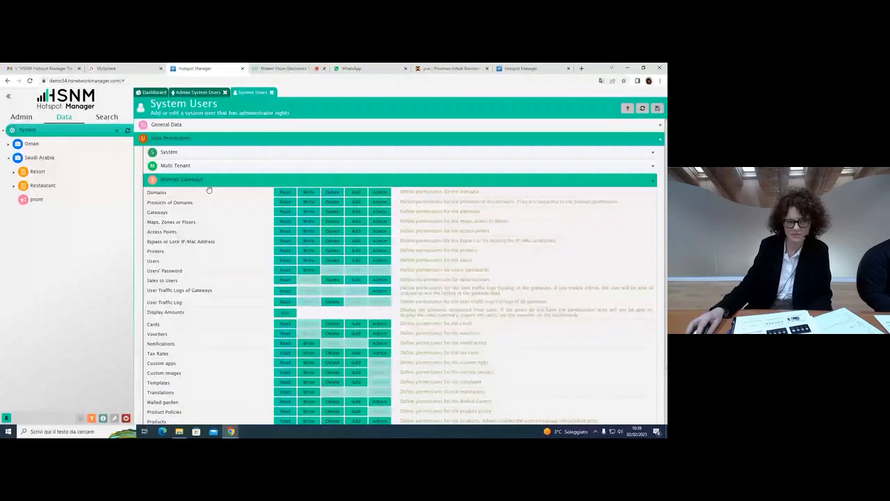
click(270, 92)
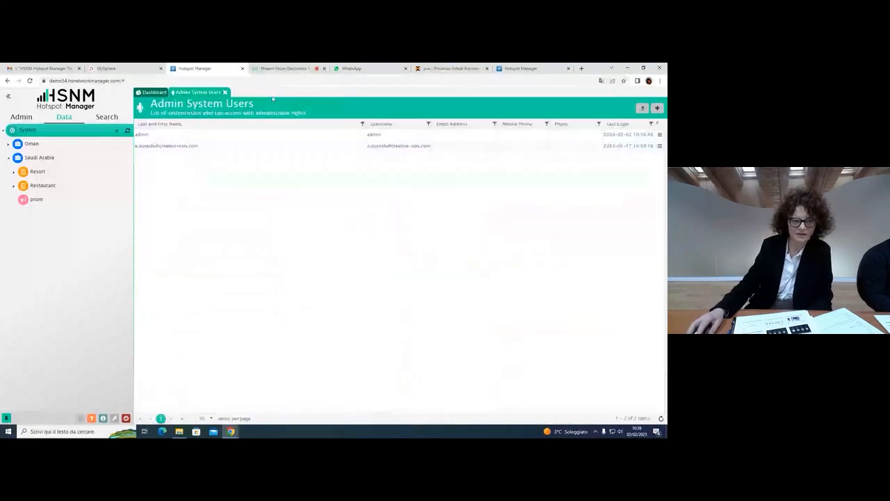
- Examine the commands available for the Oman reseller and the system-wide Admin options, and return to the data tree
click(122, 172)
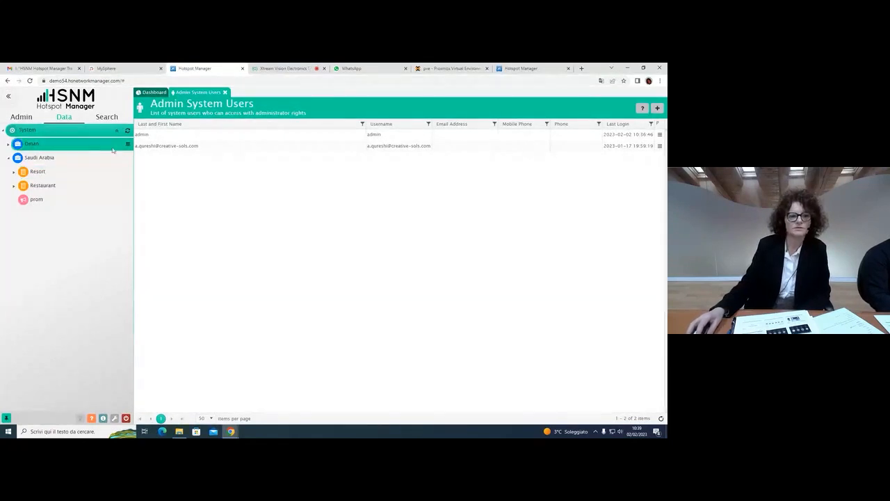
click(128, 144)
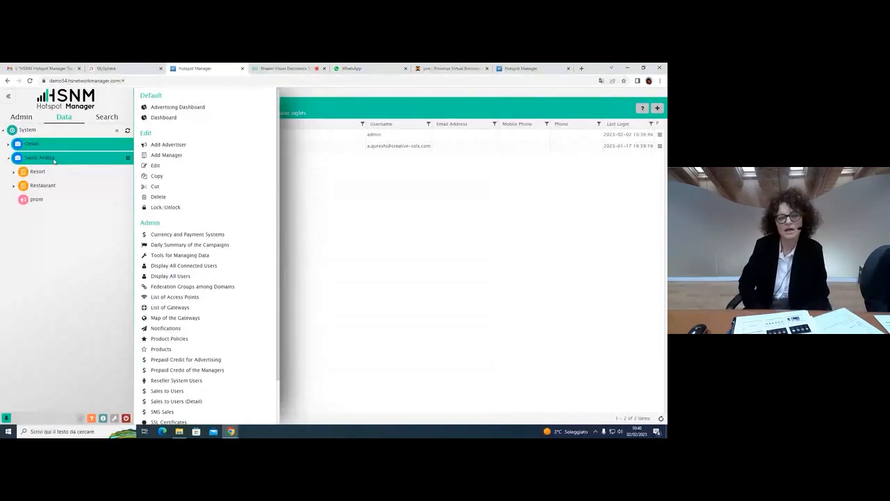
click(21, 117)
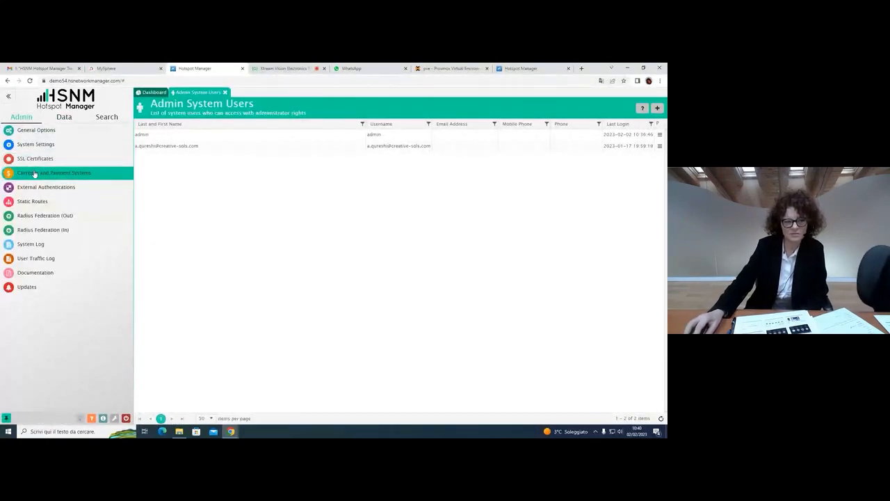
click(61, 118)
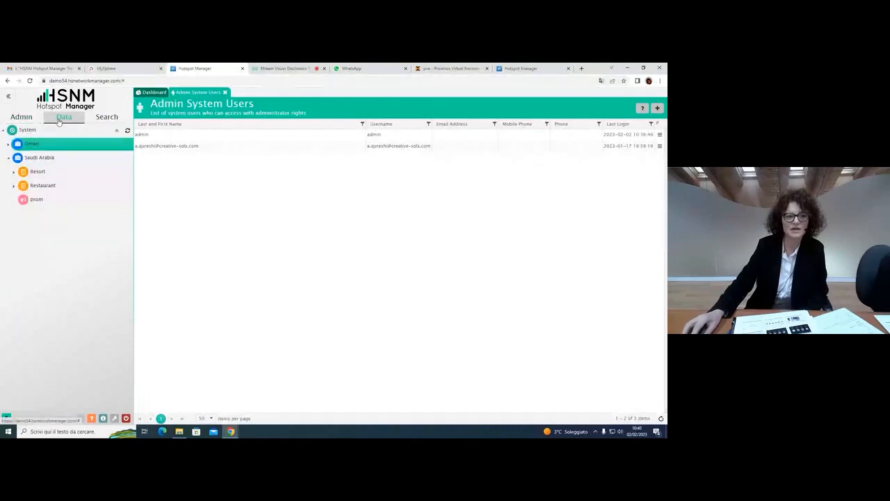
- Open the Oman reseller's Currency and Payment Systems, review the currency options and user payment systems, and close the page
click(128, 144)
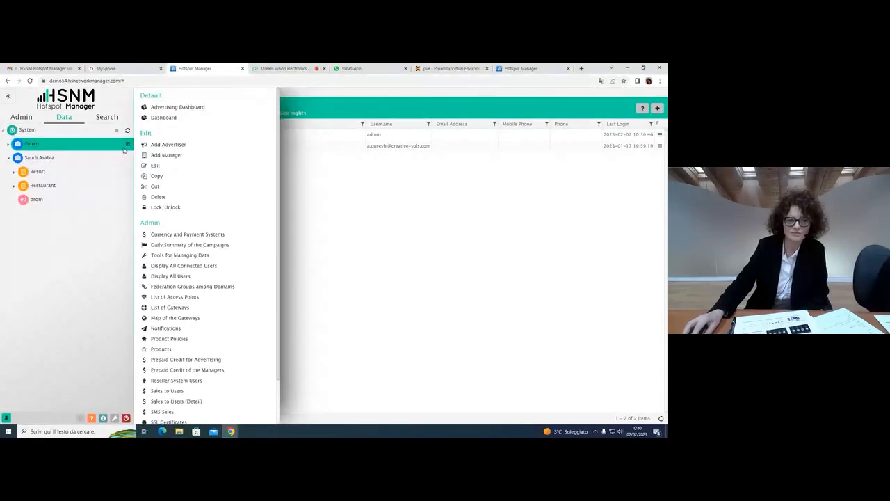
click(176, 237)
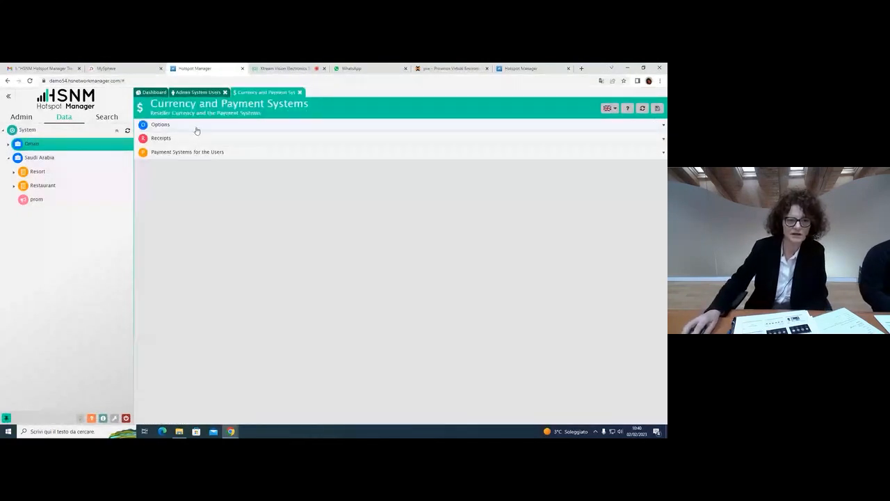
click(194, 127)
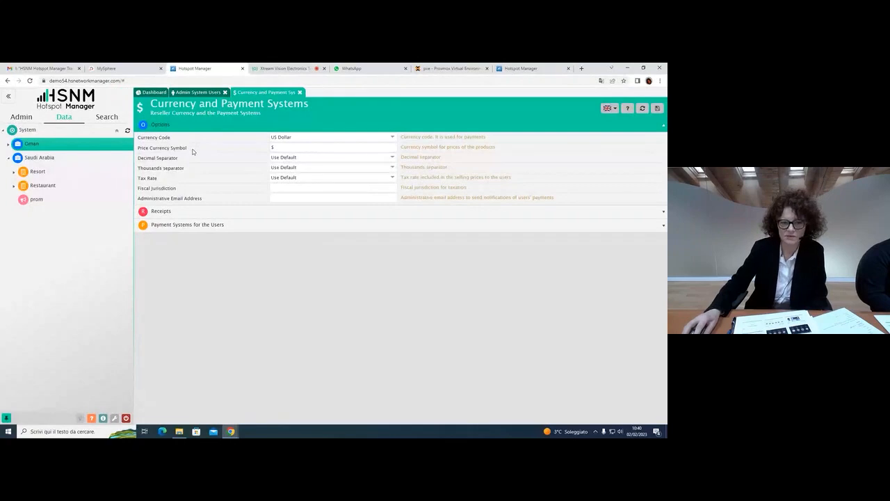
click(188, 225)
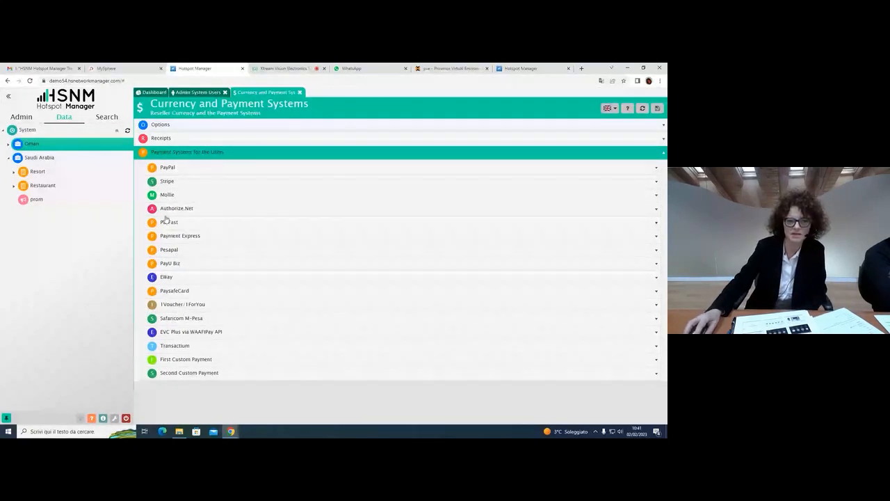
click(161, 152)
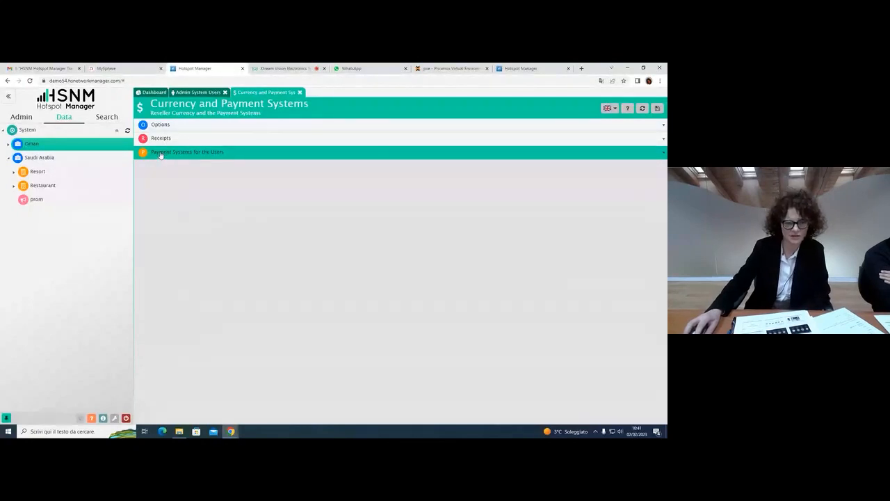
click(300, 92)
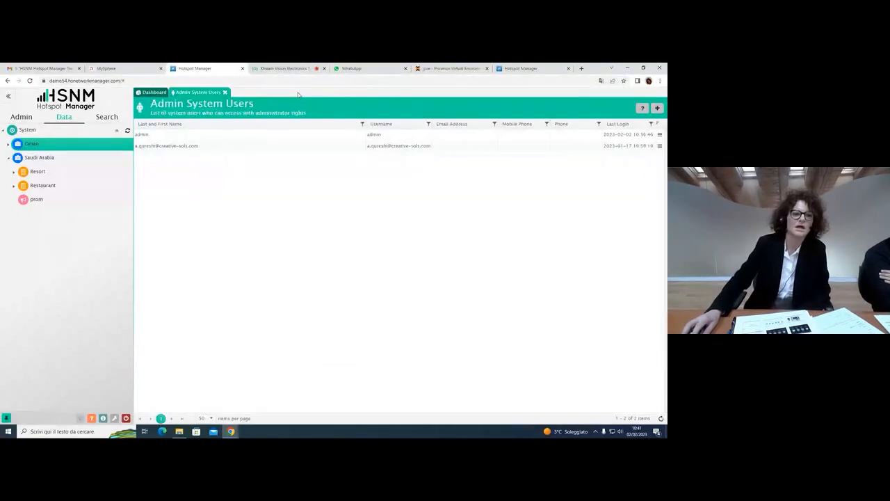
- Open the Resort manager's Currency and Payment Systems and view the available currency codes in its options
click(14, 146)
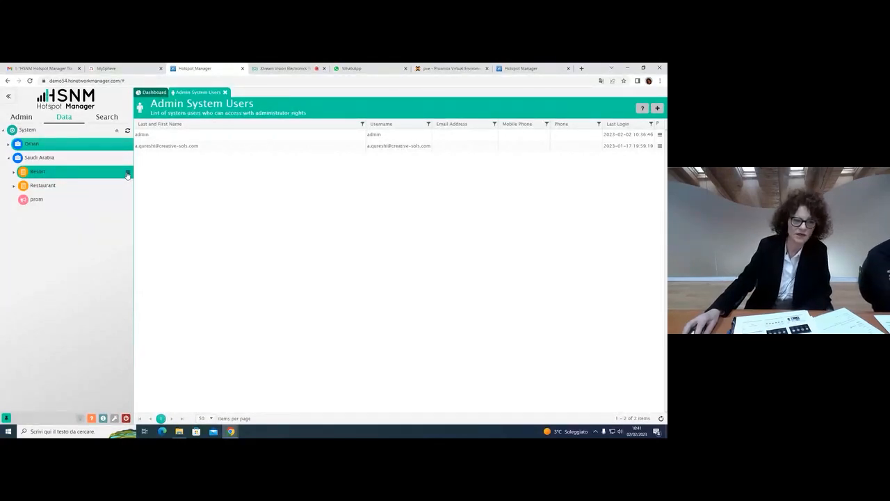
click(127, 174)
click(229, 234)
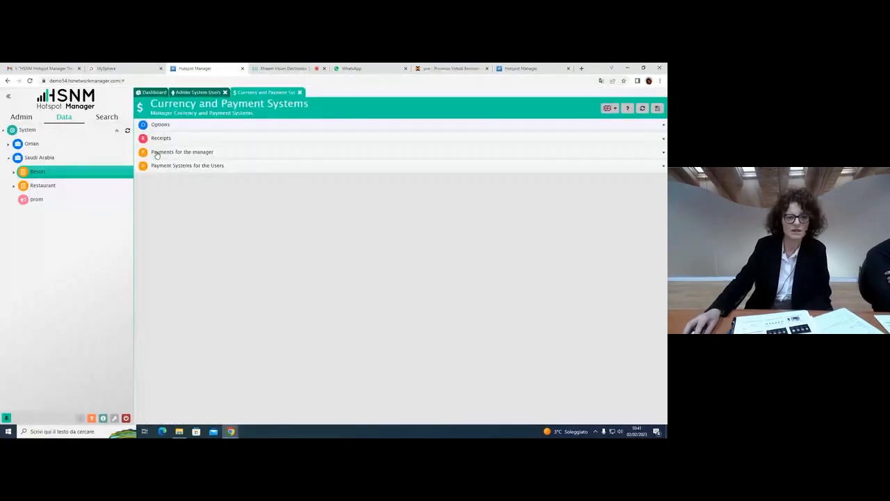
click(162, 126)
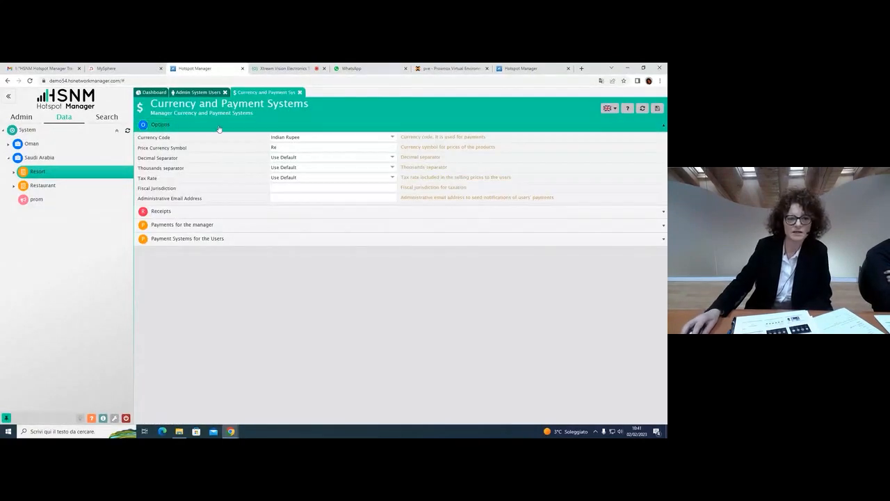
click(322, 138)
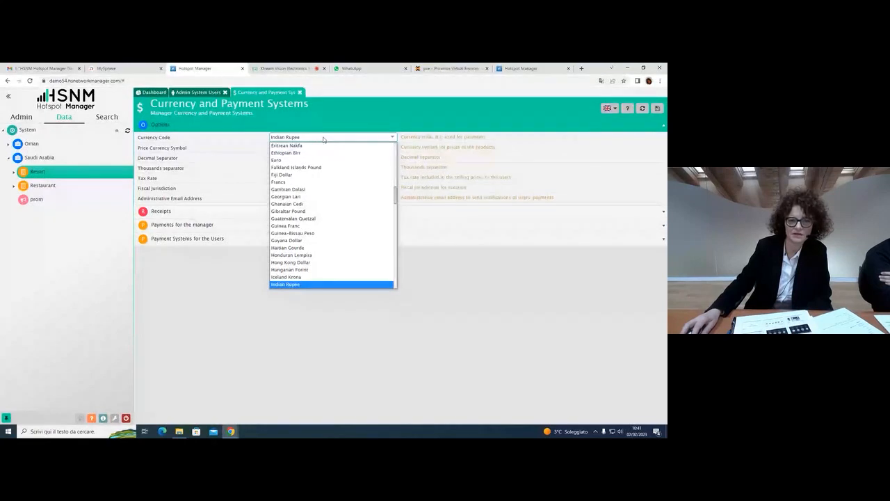
click(324, 140)
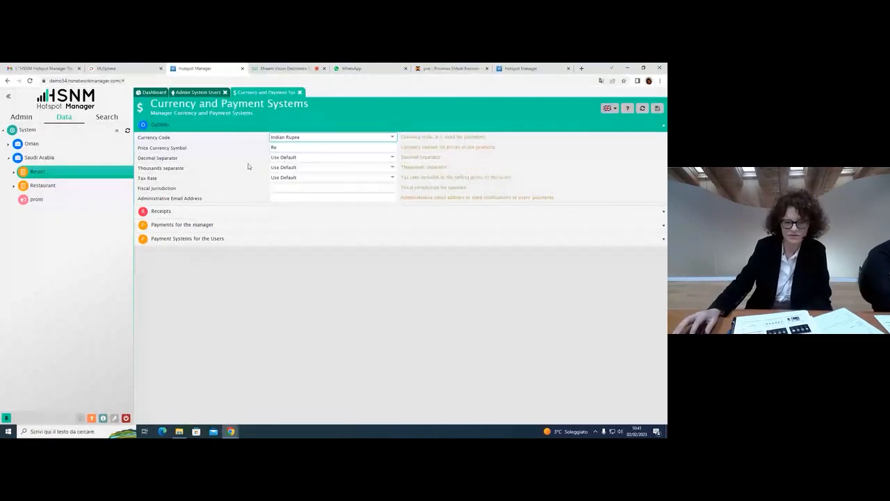
- View the Resort manager's dashboard with its additional widgets, and close every open page except the System Dashboard
right_click(126, 172)
click(149, 118)
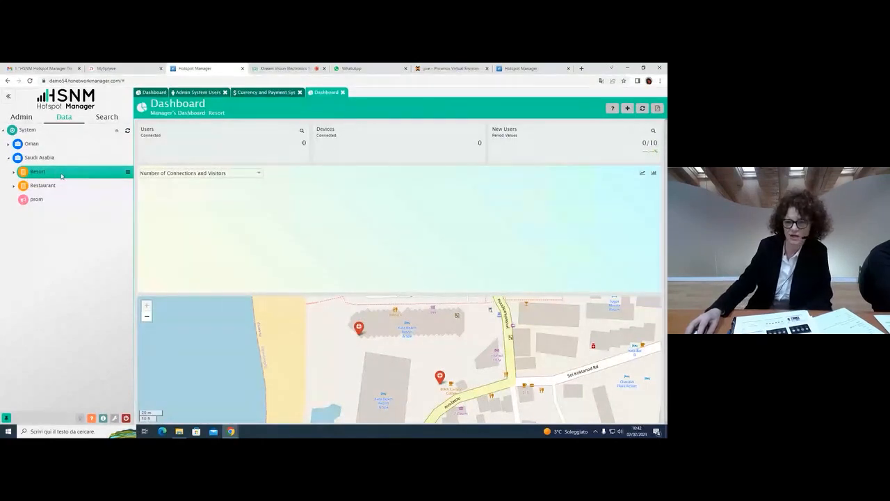
click(630, 111)
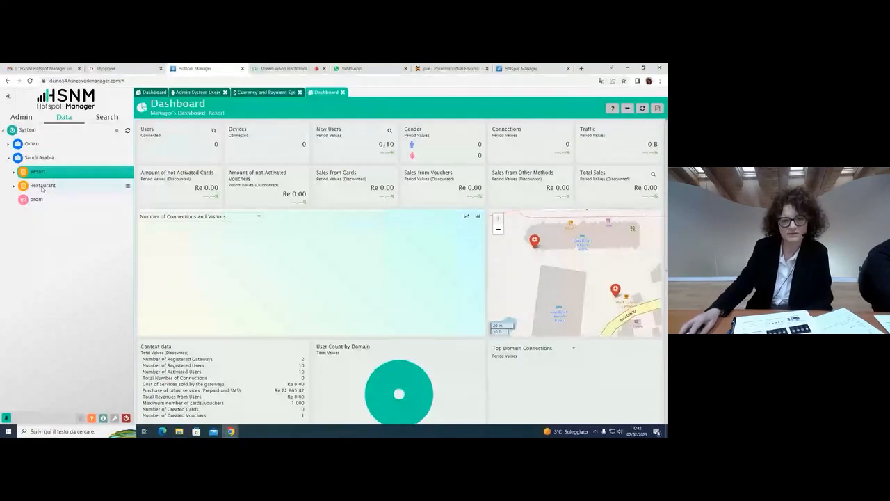
click(343, 93)
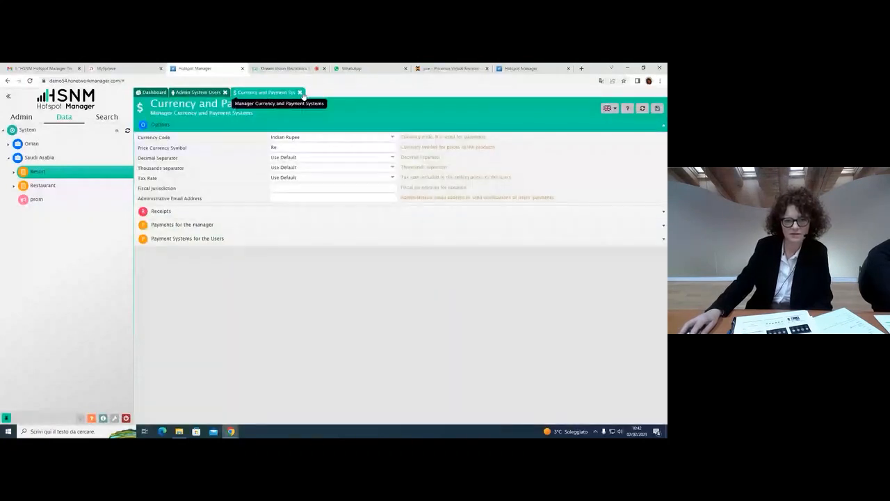
click(300, 92)
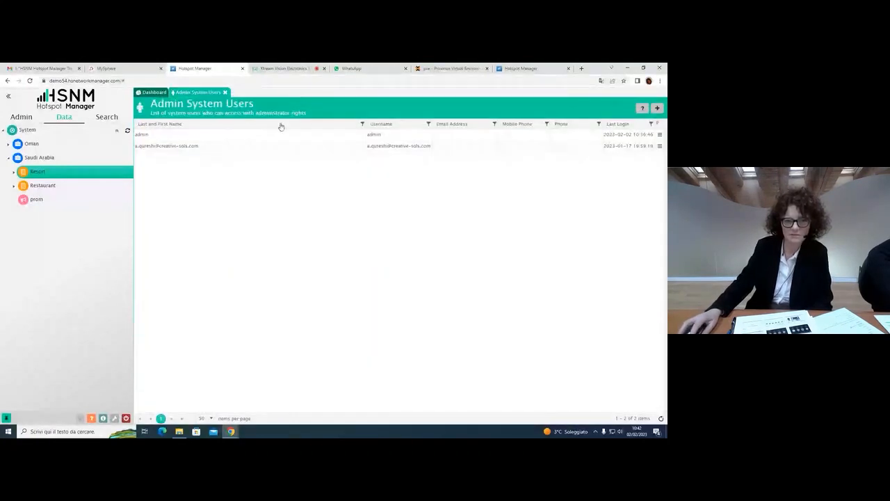
click(225, 92)
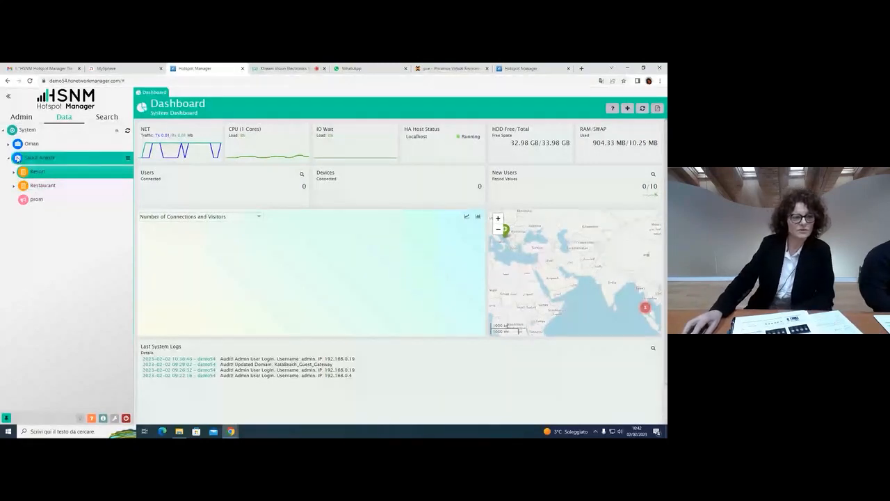
- Open the KataBeach_Guest_Gateway domain of the Resort manager for editing and show its General Data
click(14, 173)
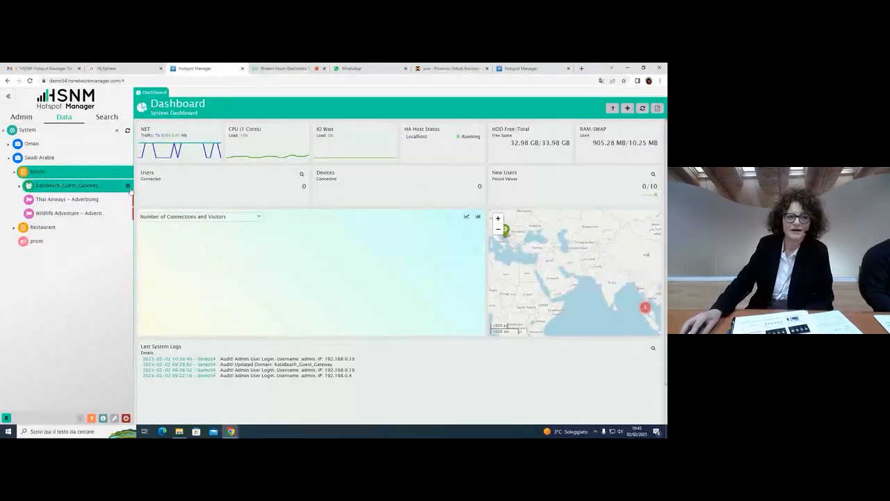
click(128, 186)
click(174, 160)
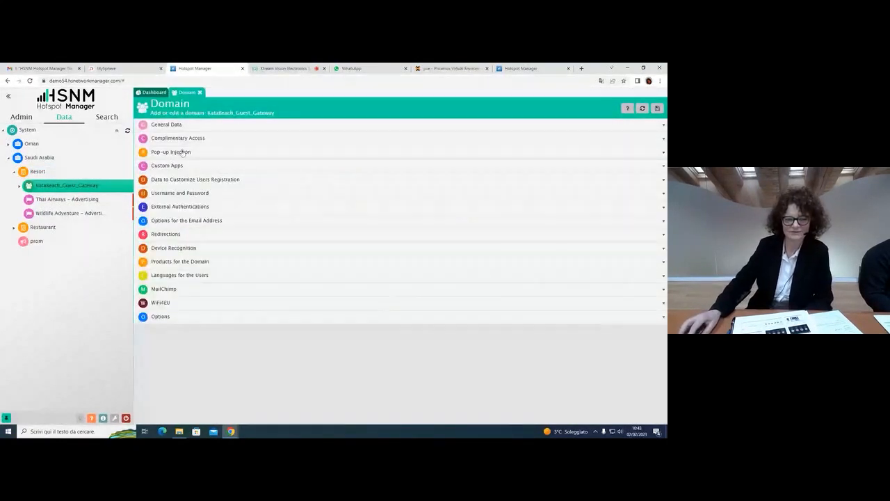
click(166, 130)
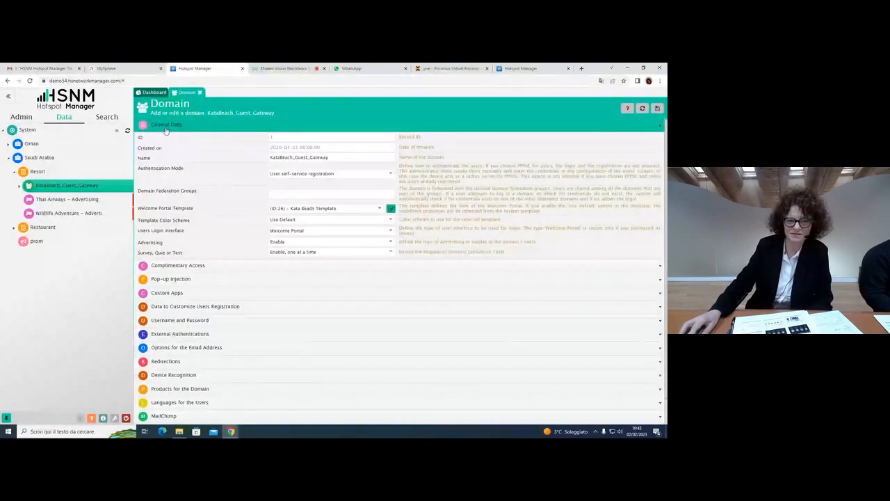
- Review the domain's available authentication modes and set Authentication Mode to "User self-service registration, No password"
click(334, 174)
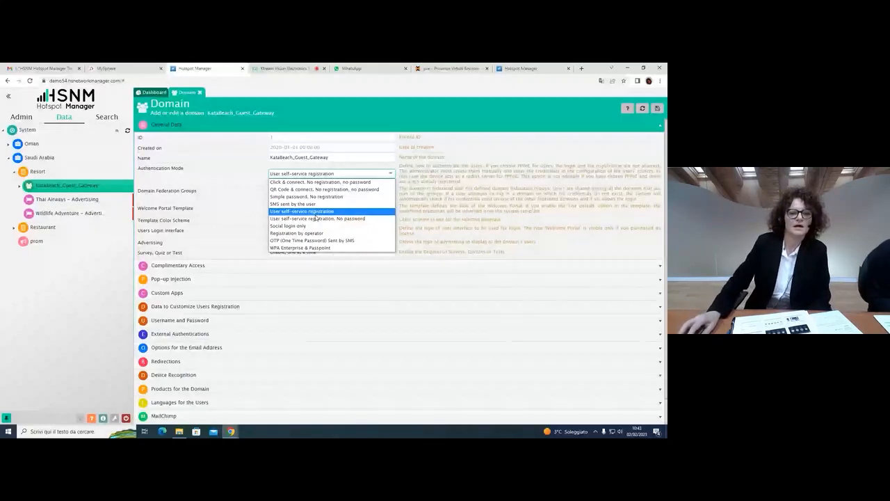
click(318, 220)
click(315, 175)
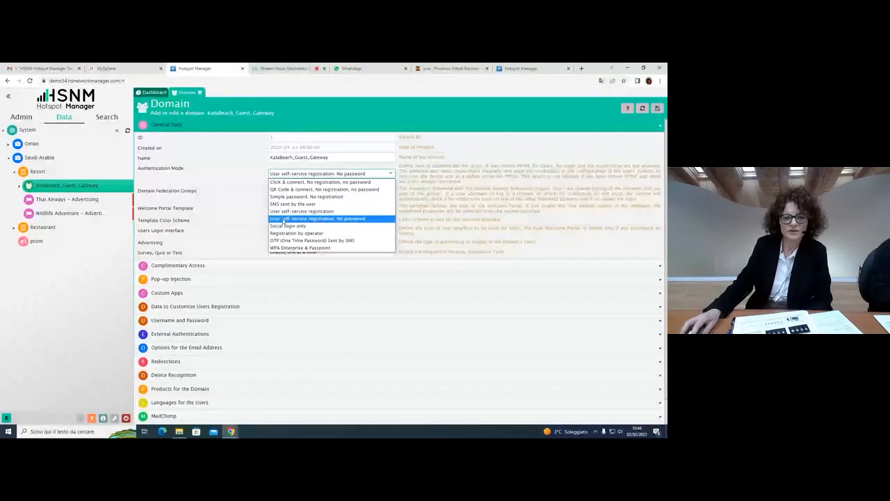
click(283, 219)
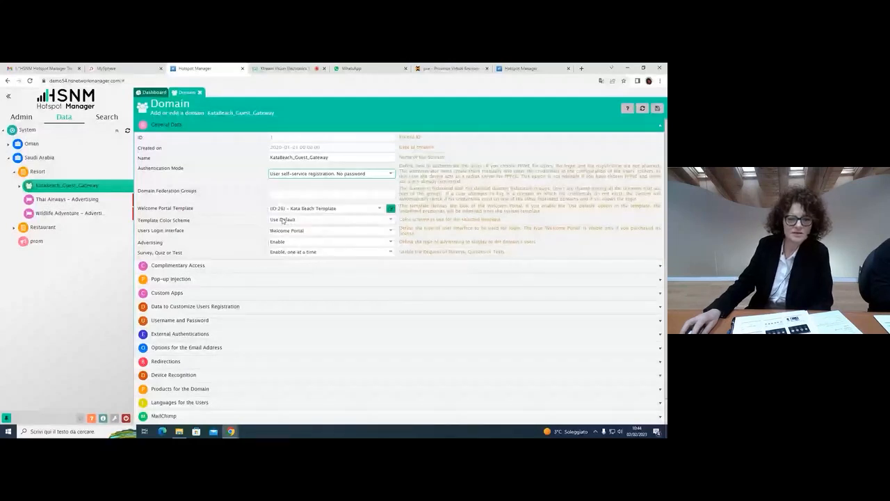
- Review all the fields and options for customizing the domain's user registration data, and collapse the section
click(240, 308)
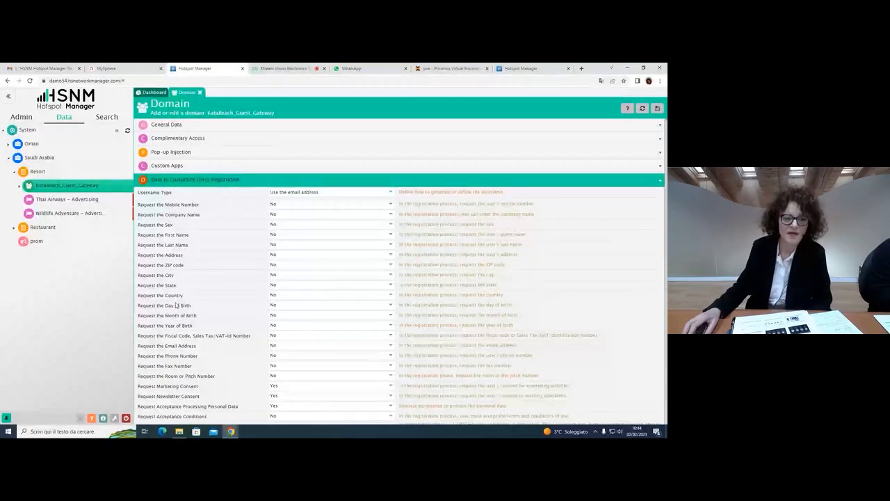
scroll(176, 306, down, 1)
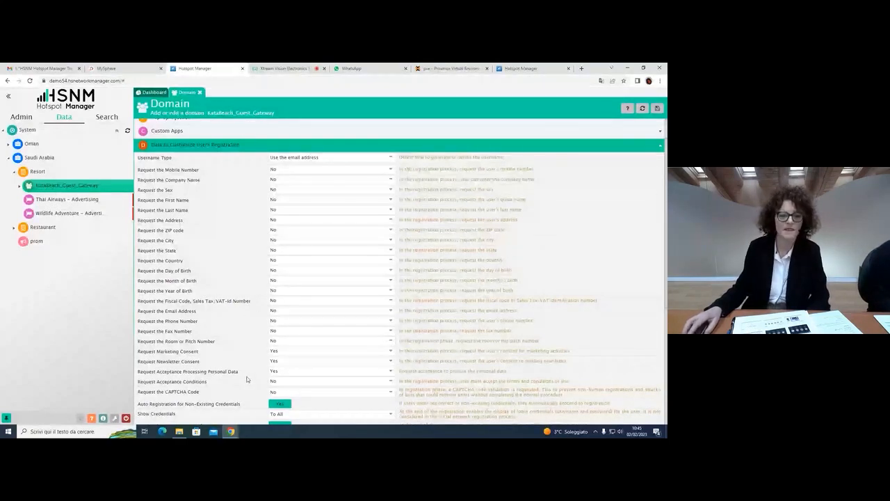
scroll(247, 381, down, 1)
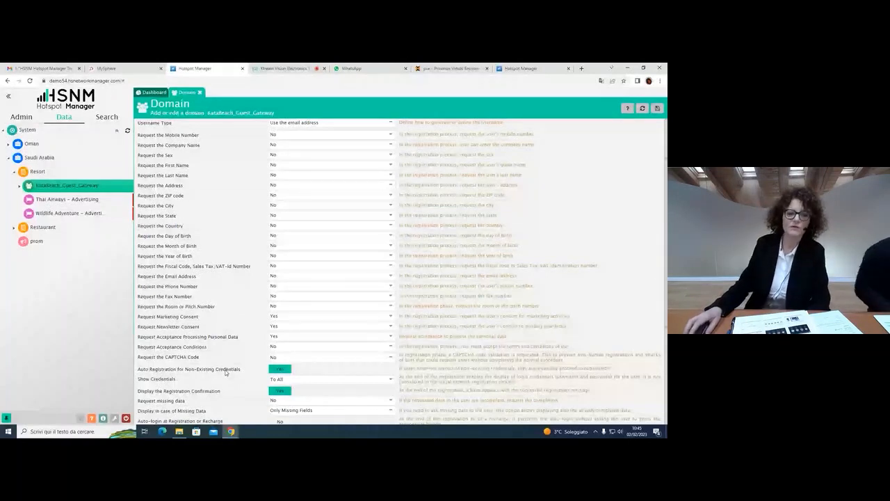
scroll(221, 374, down, 1)
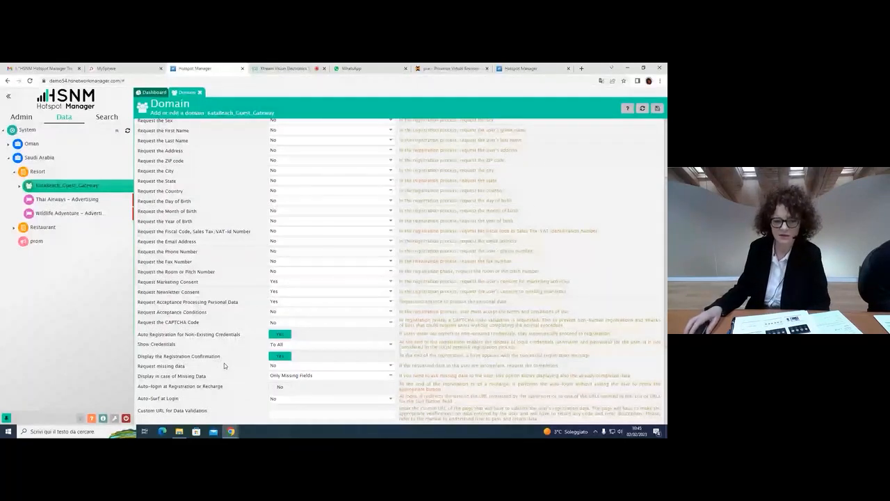
scroll(223, 366, down, 2)
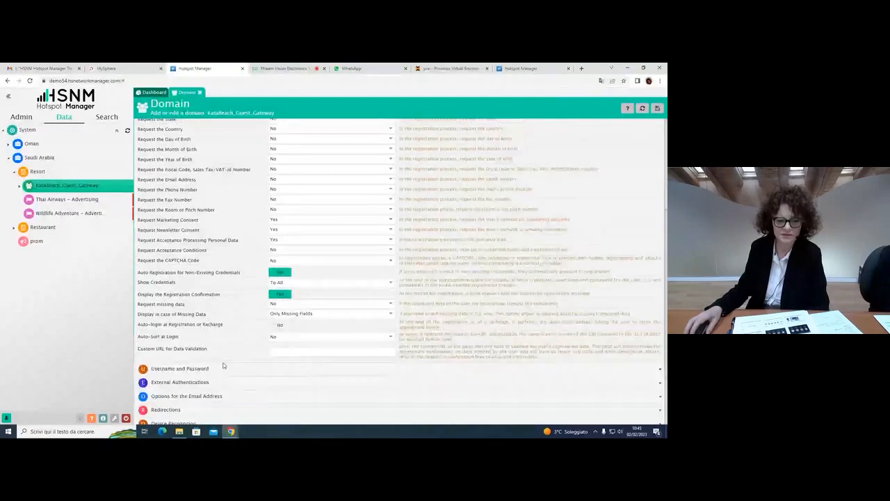
scroll(223, 365, up, 3)
scroll(223, 365, up, 1)
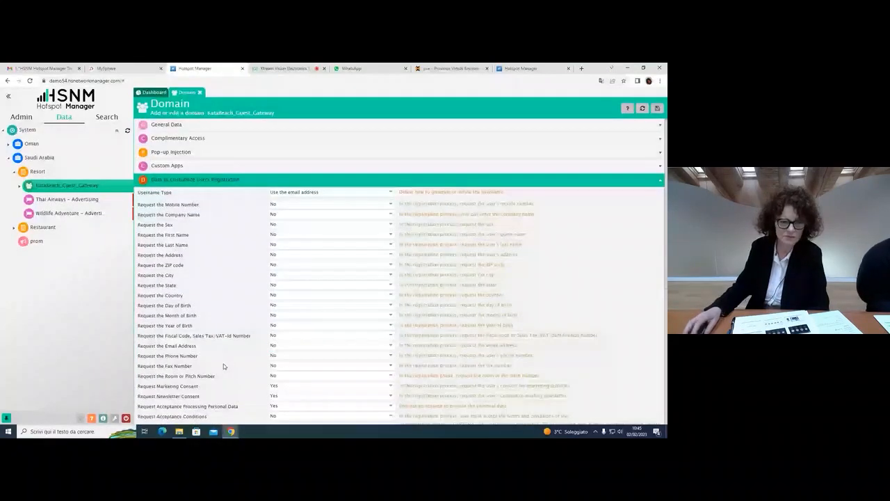
click(221, 181)
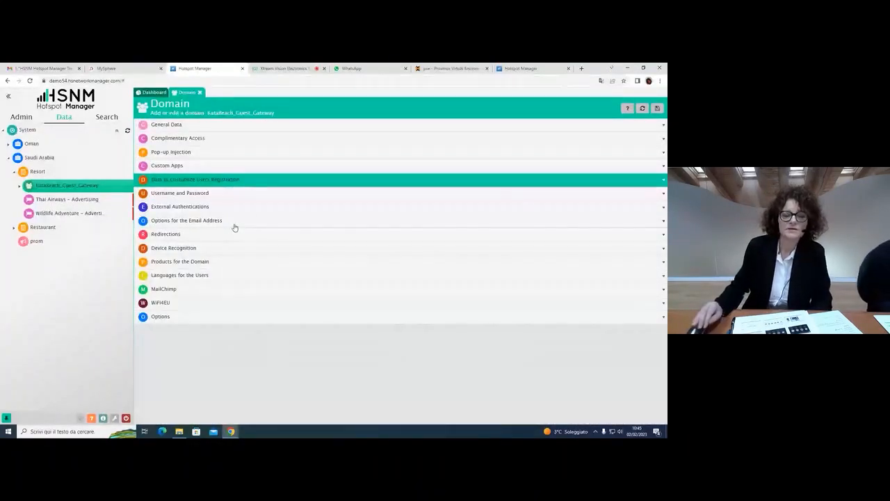
- Disable Twitter login in the domain's External Authentications and collapse the section
click(190, 209)
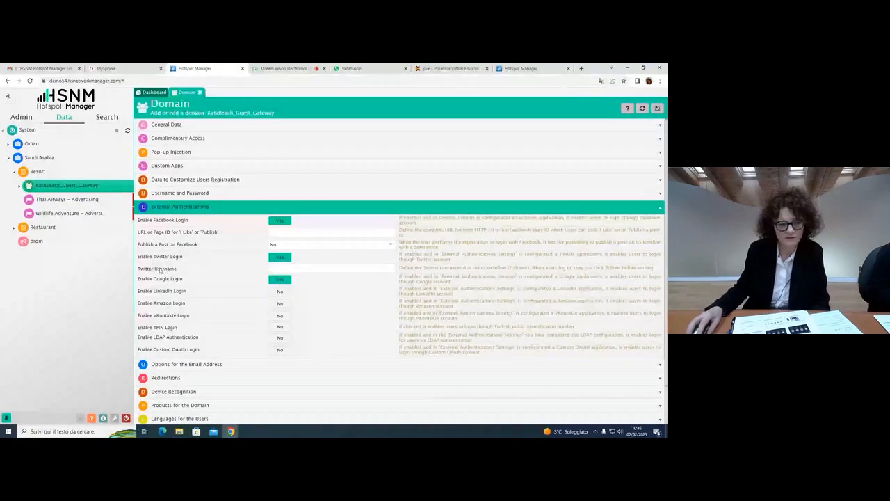
click(278, 259)
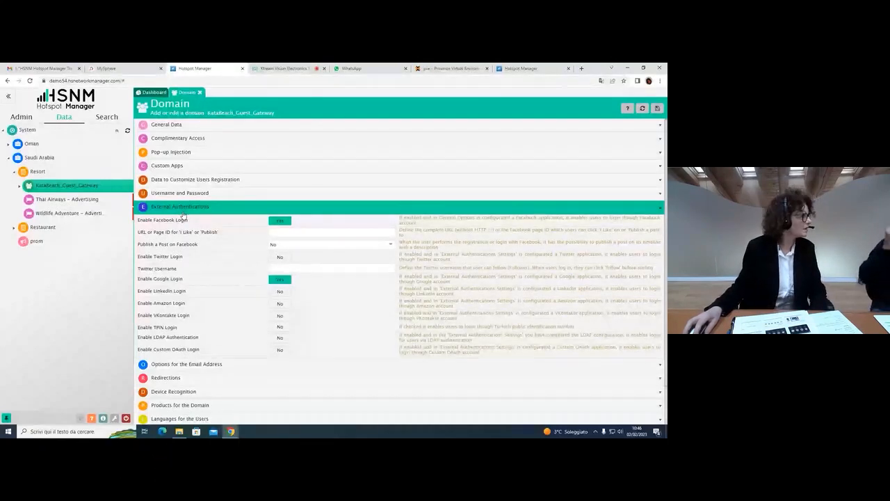
click(227, 210)
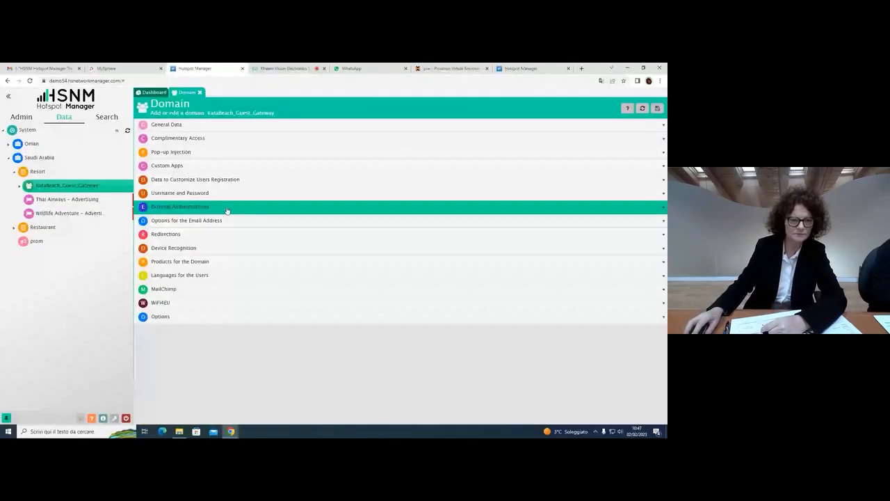
- Review the domain's Device Recognition settings, including the options for recognizing the user based on the device, and collapse the section
click(171, 250)
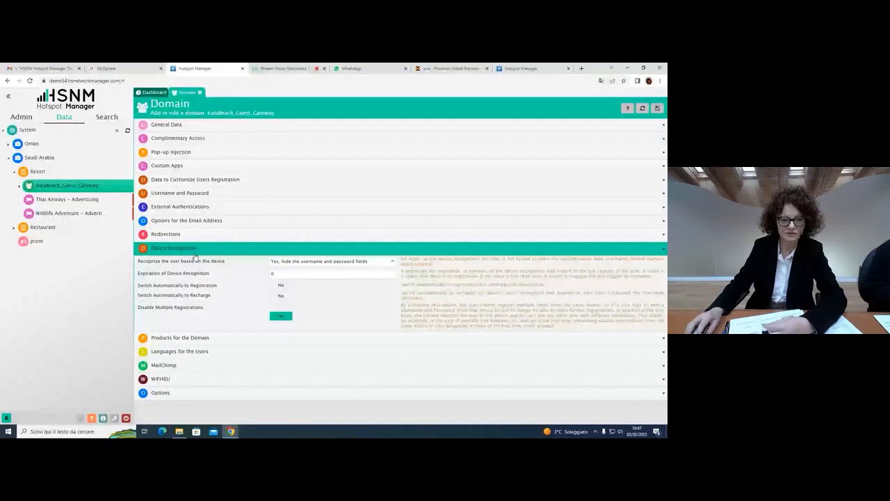
click(346, 262)
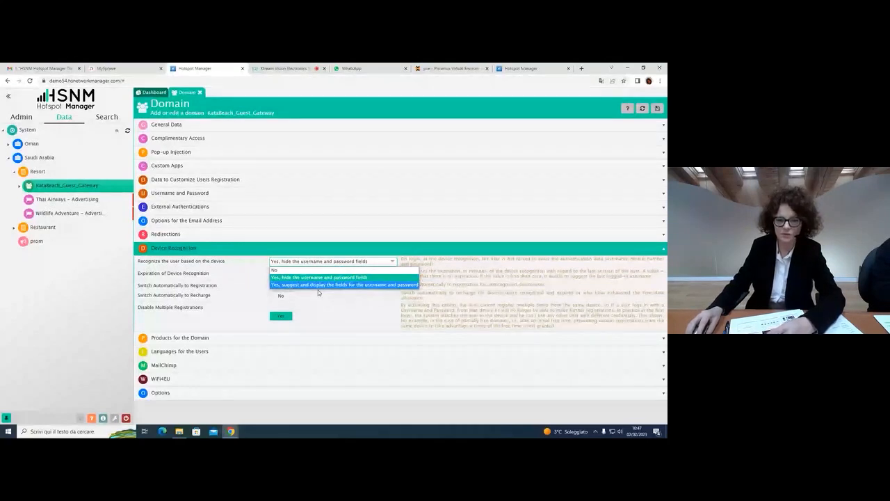
click(283, 265)
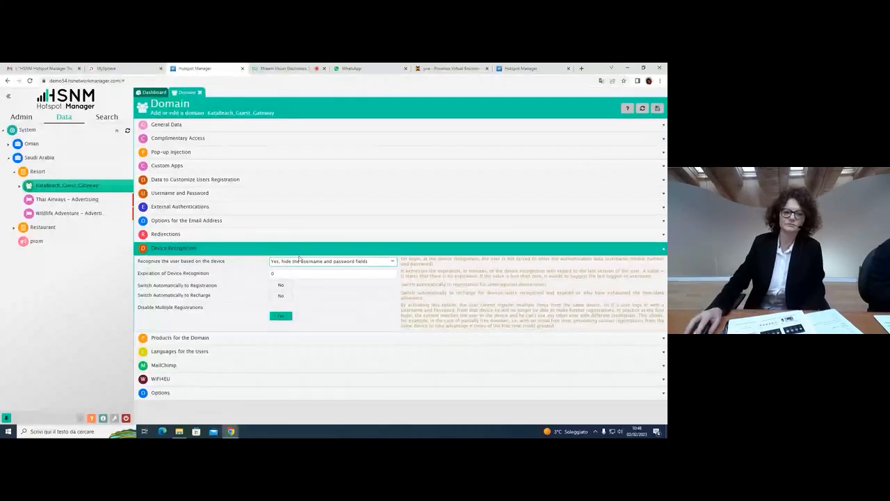
click(174, 249)
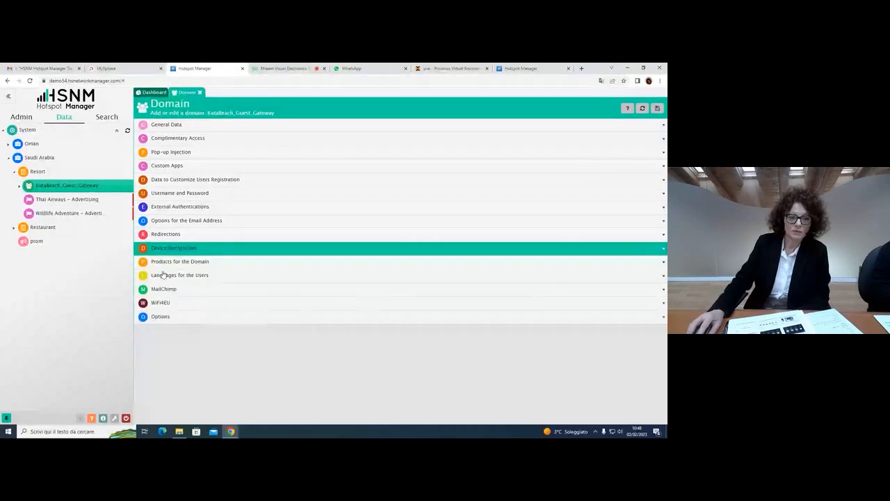
- Review which login page languages are enabled in the domain's Languages for the Users, and collapse the section
click(164, 275)
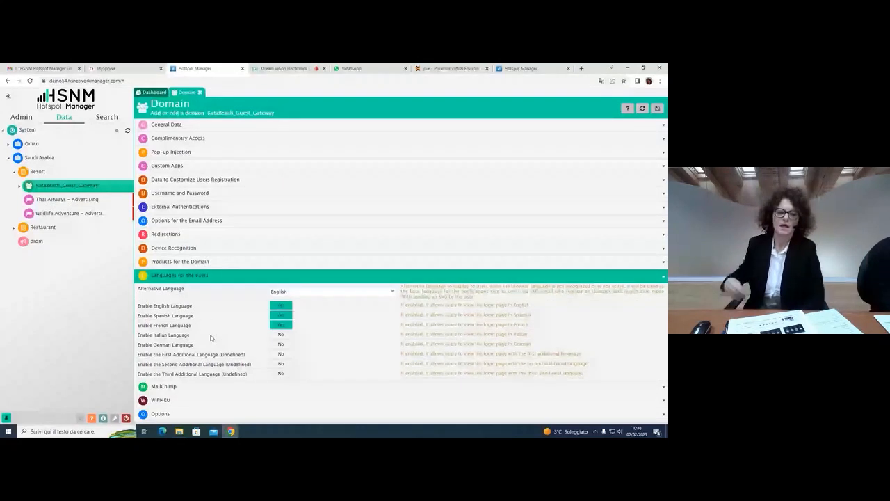
click(258, 276)
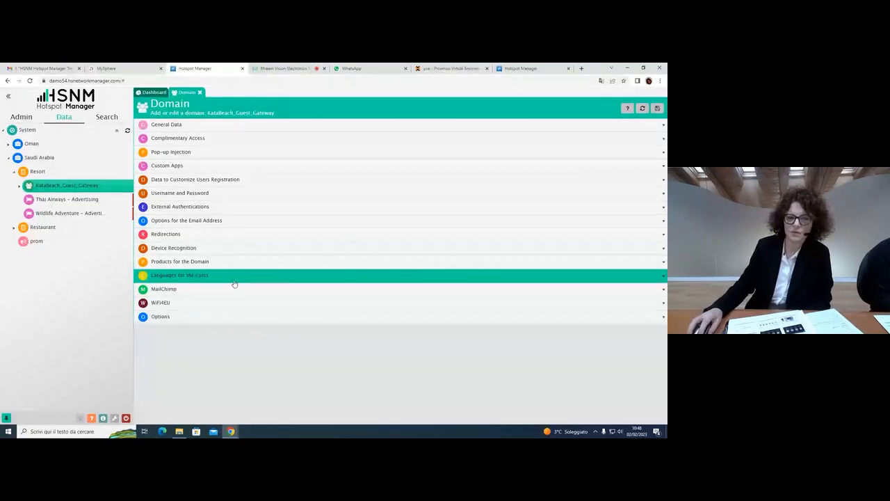
click(234, 280)
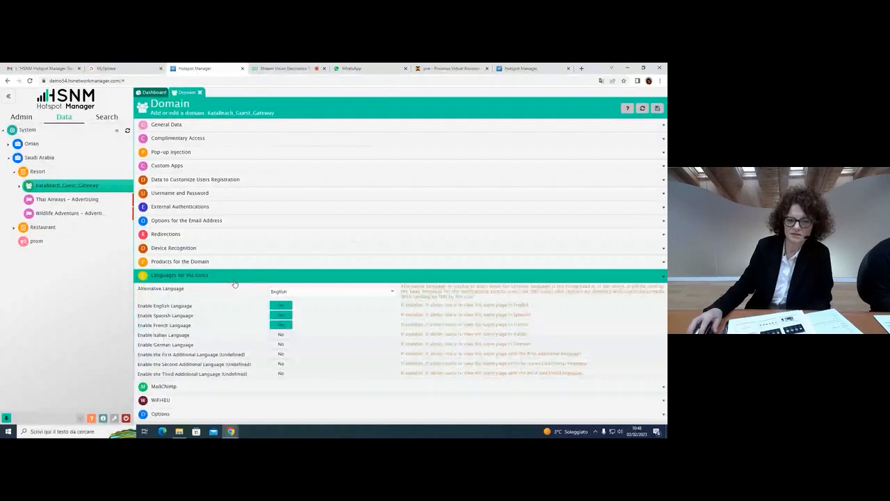
click(192, 277)
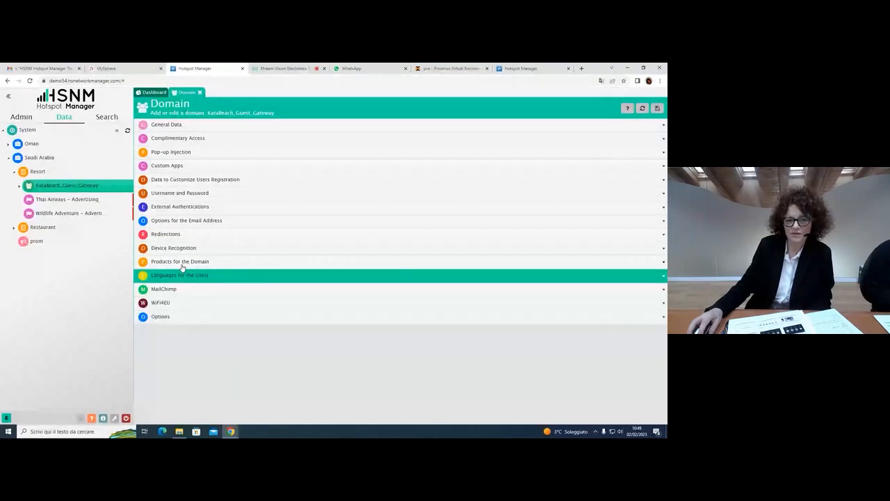
- Examine the free 6-hour and the paid 5-hour and 3-hour internet connection products assigned to the domain, including their selling prices
click(176, 264)
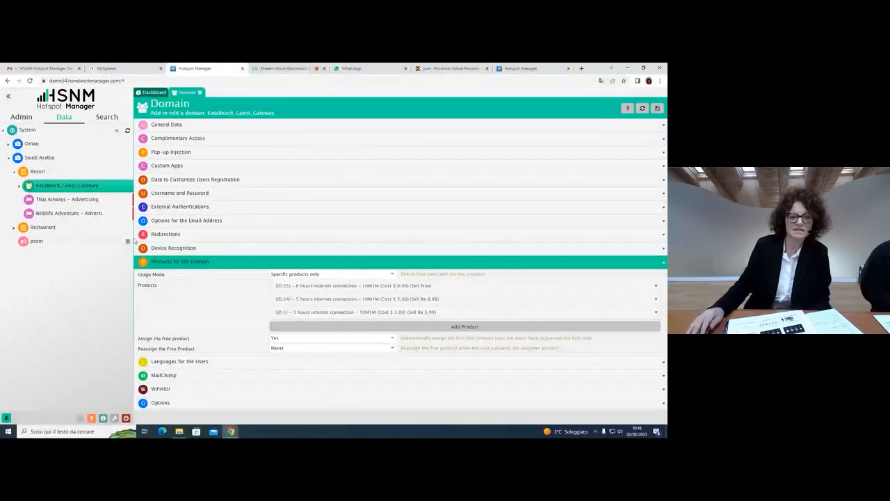
click(312, 287)
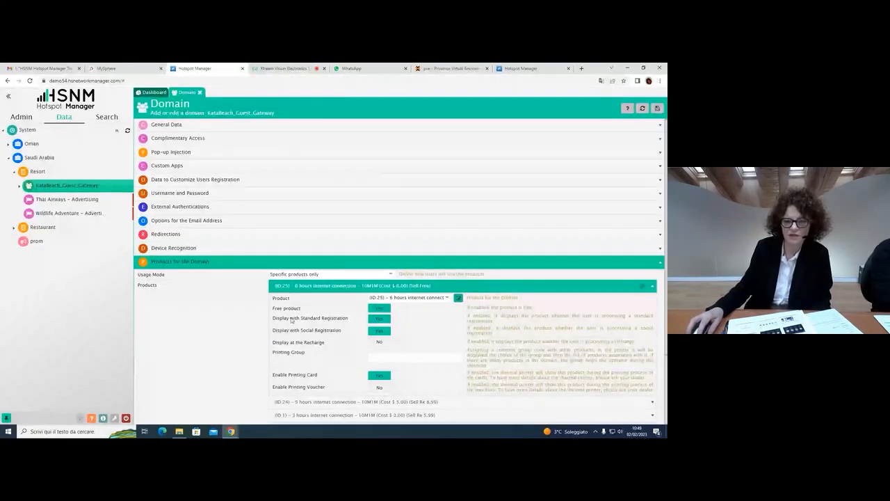
click(365, 289)
click(364, 299)
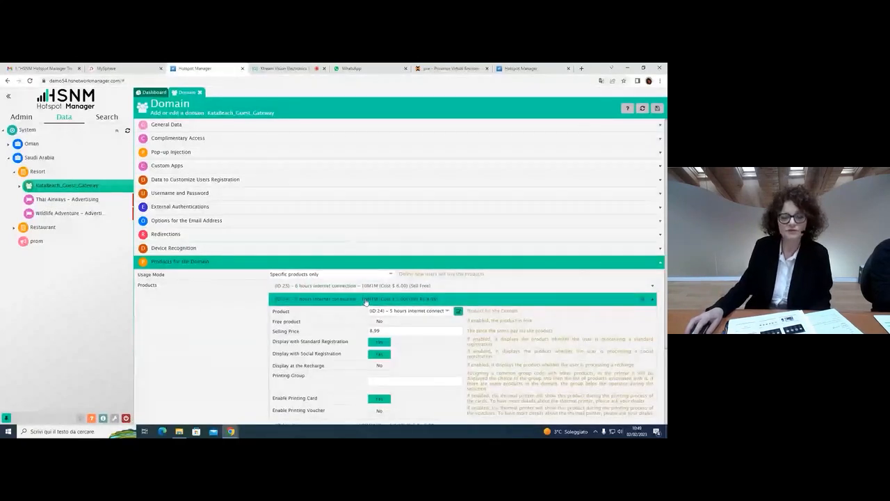
click(398, 332)
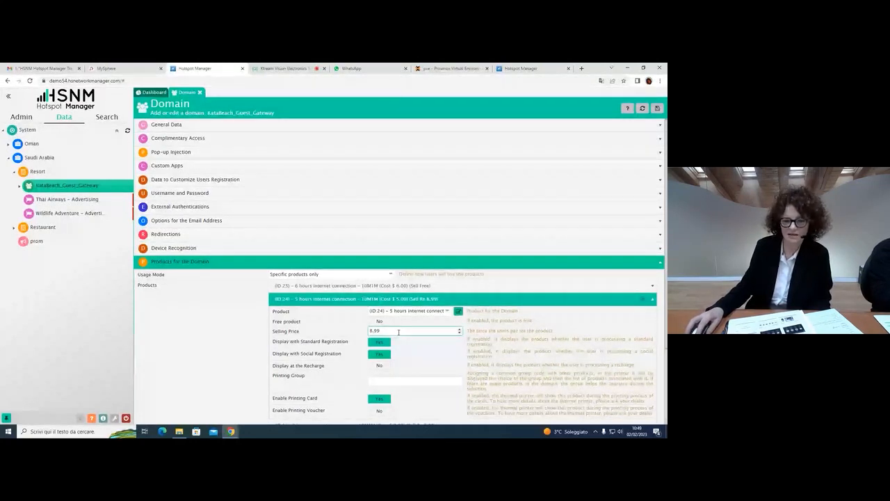
click(367, 299)
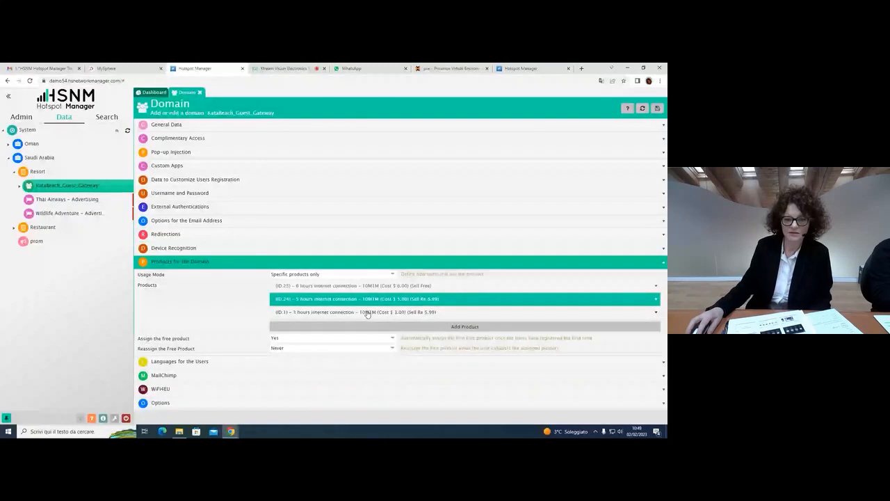
click(367, 313)
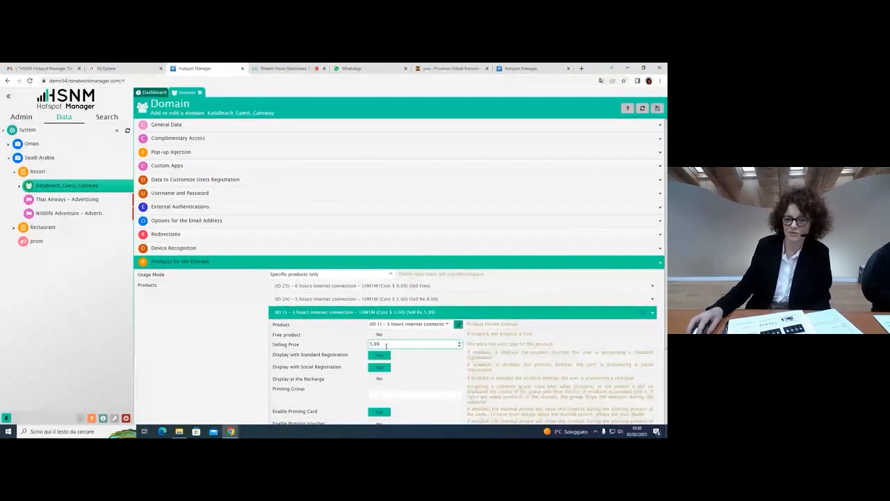
click(377, 314)
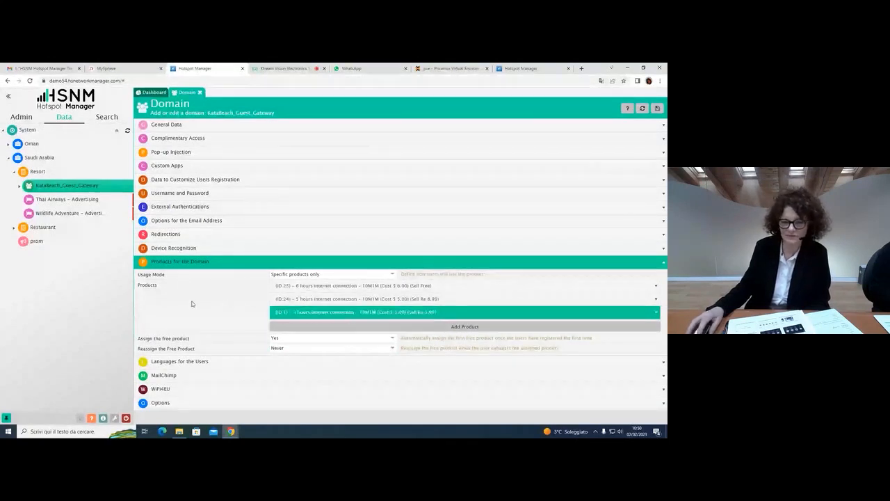
click(195, 265)
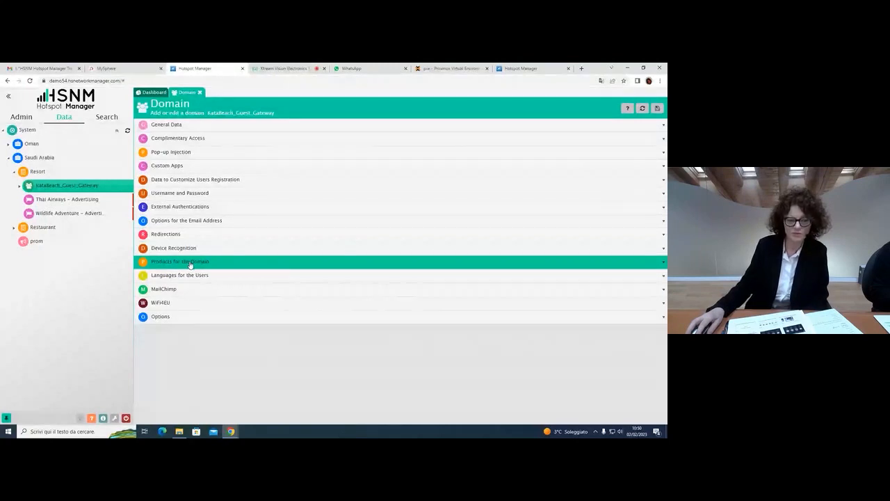
- Open the Guest-App-as-Intro gateway under the KataBeach_Guest_Gateway domain and view its General Data
click(20, 186)
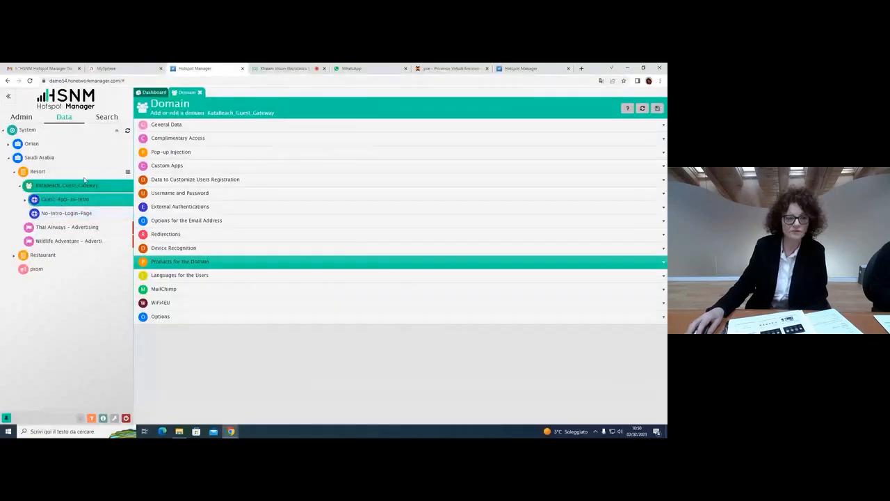
click(127, 200)
click(179, 170)
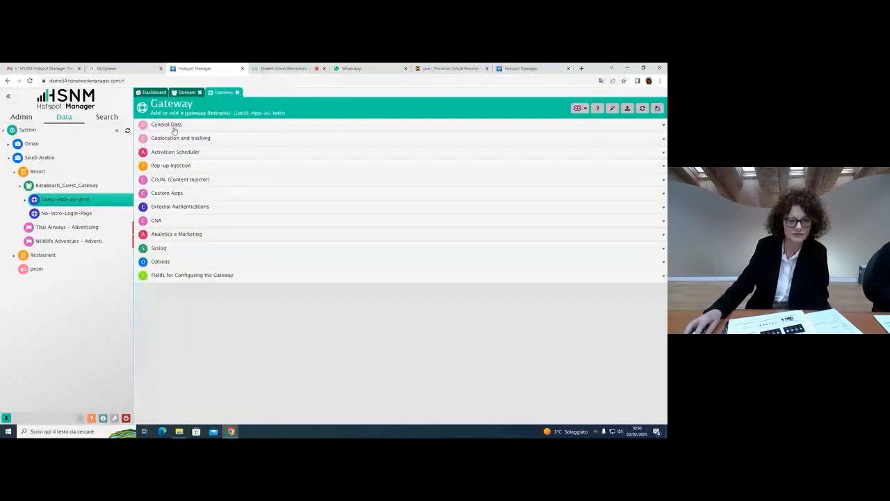
click(177, 127)
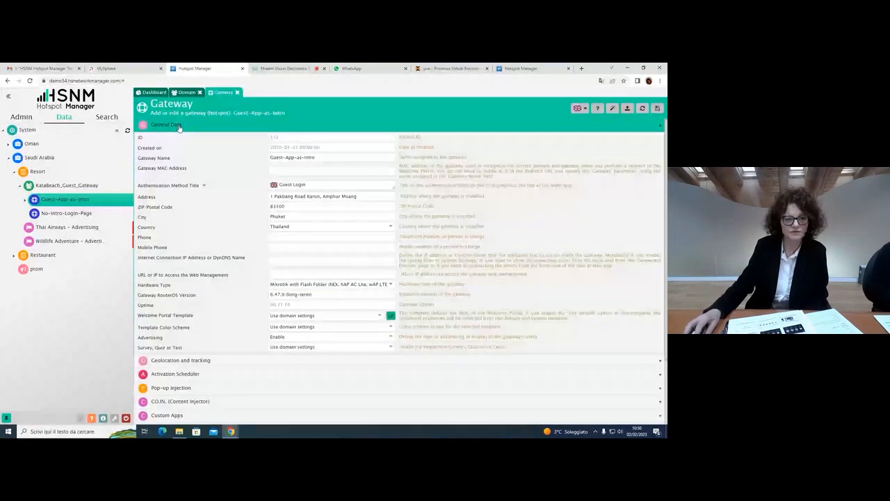
- Examine the supported hardware types available for the Guest-App-as-Intro gateway, keeping the current selection
click(322, 285)
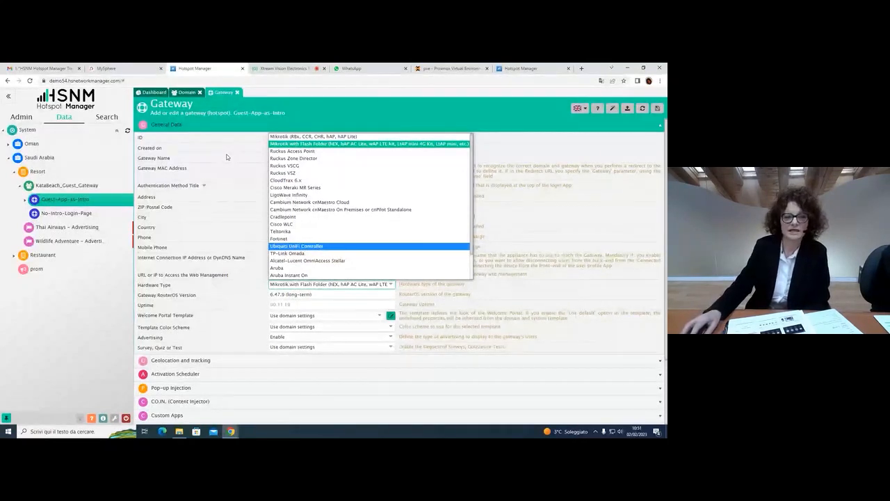
click(305, 94)
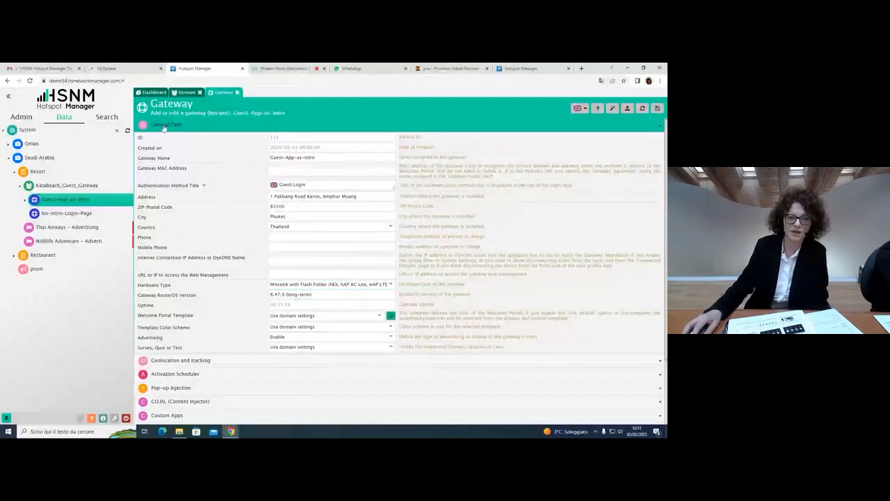
click(294, 285)
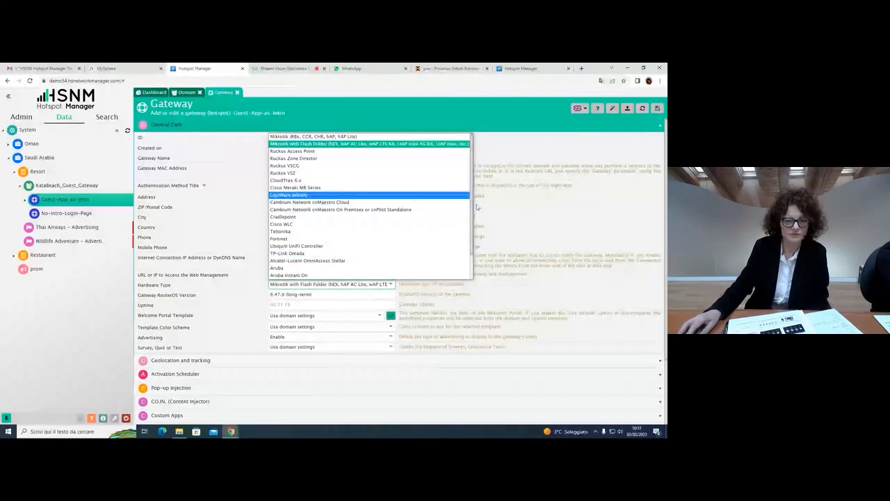
drag(472, 211, 469, 237)
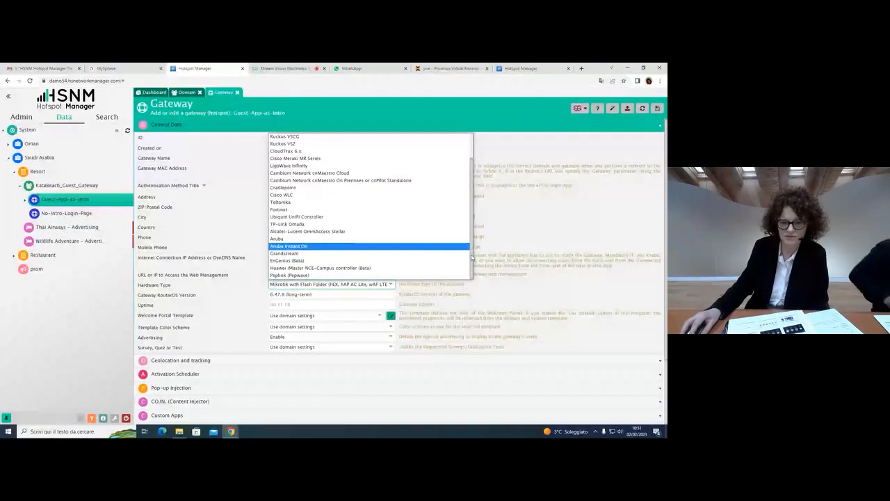
scroll(471, 242, up, 2)
scroll(471, 242, up, 1)
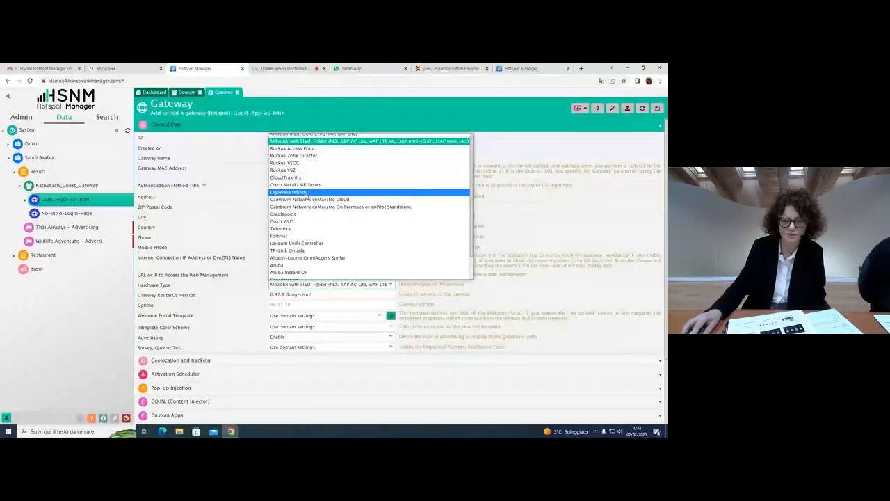
scroll(368, 271, down, 1)
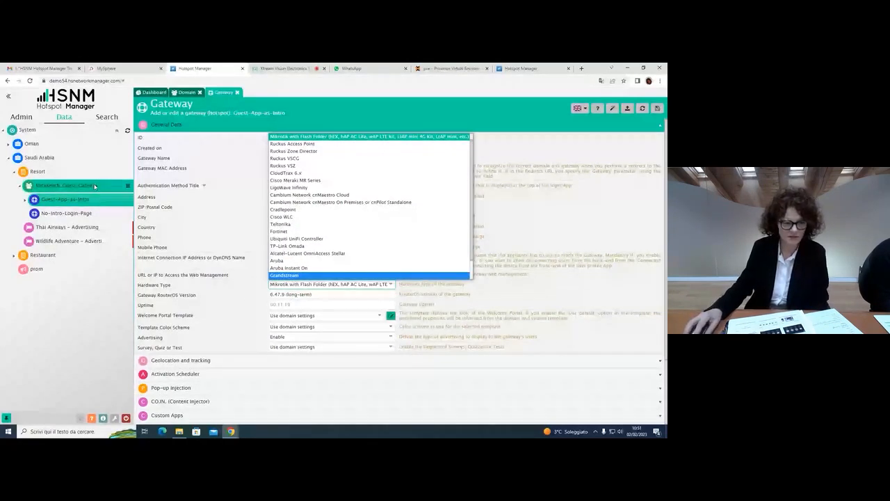
click(347, 95)
- Collapse the gateway's General Data, then review the subsections of Fields for Configuring the Gateway and collapse them
click(217, 125)
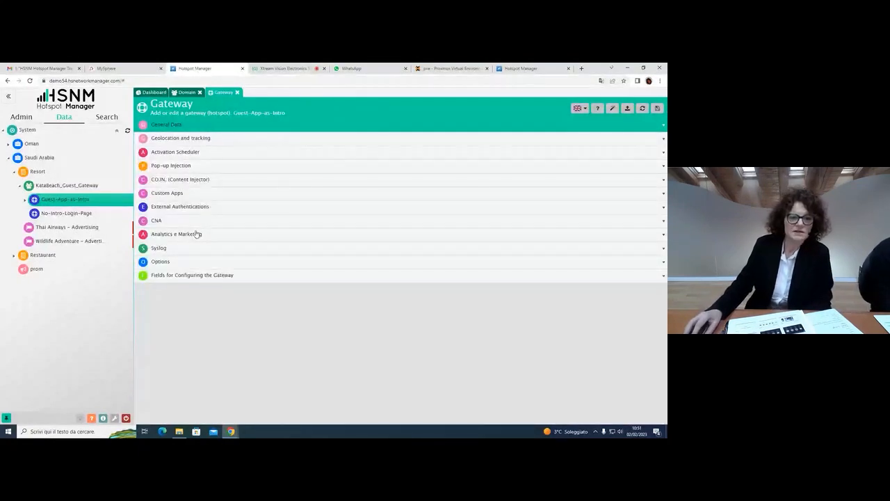
click(180, 277)
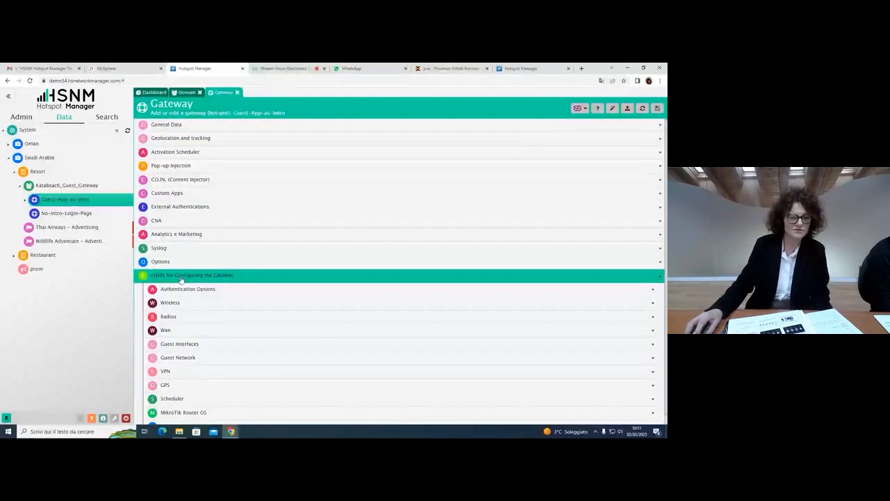
click(180, 277)
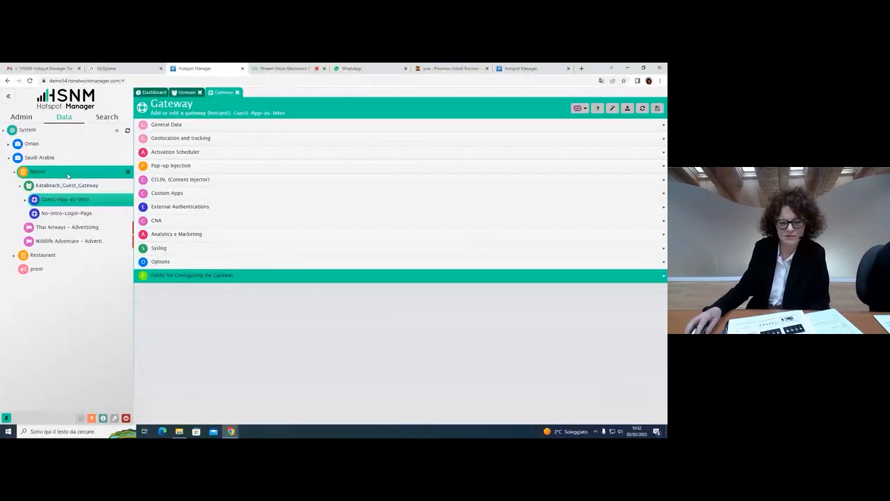
- Display the list of products of the Resort manager and open the MONTH_100 product for editing
click(115, 131)
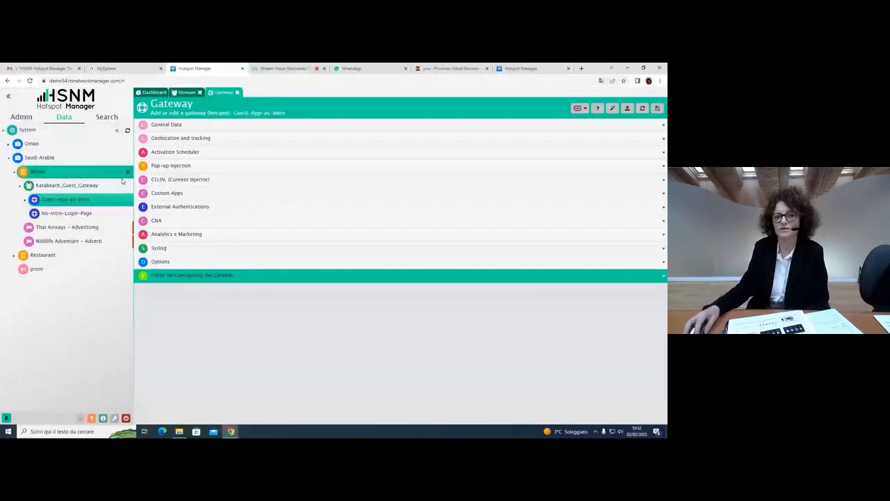
click(128, 173)
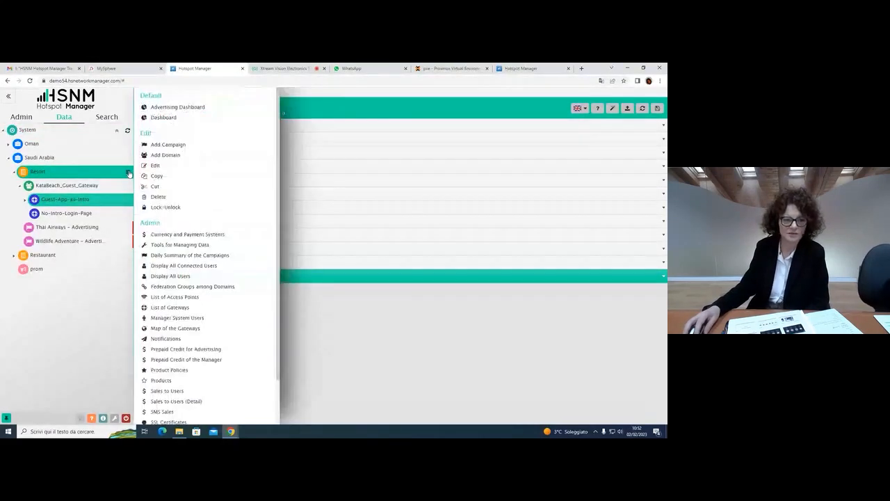
click(191, 380)
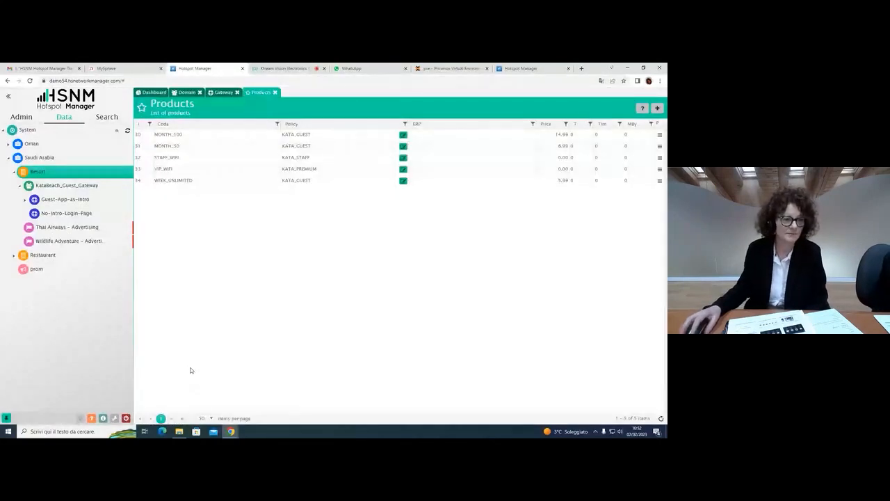
click(663, 138)
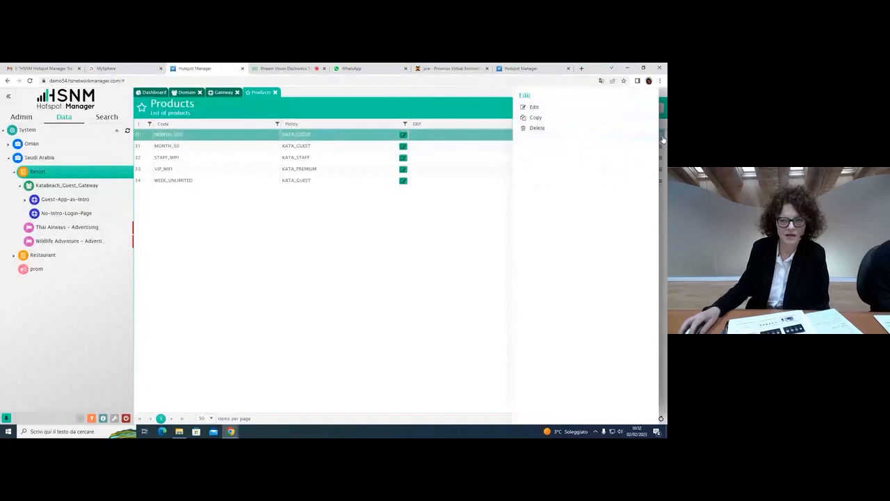
click(529, 107)
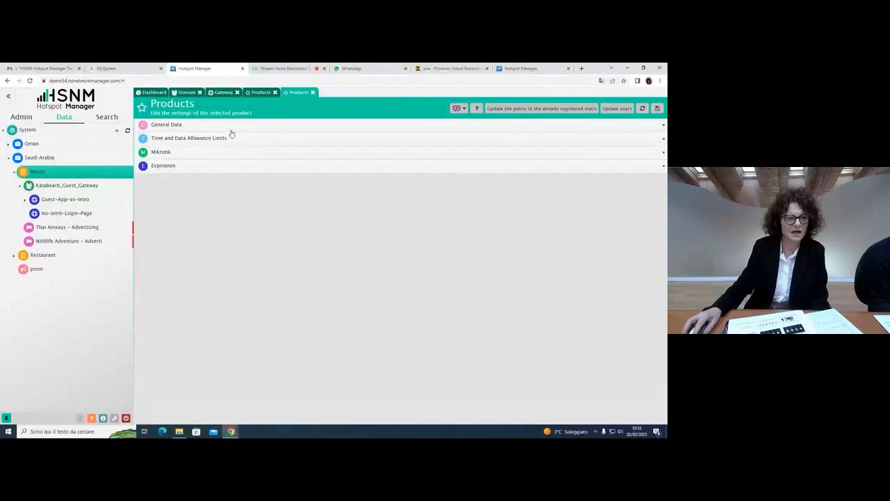
- Review the MONTH_100 product's General Data, including description translations and cost, and its Time and Data Allowance Limits
click(178, 126)
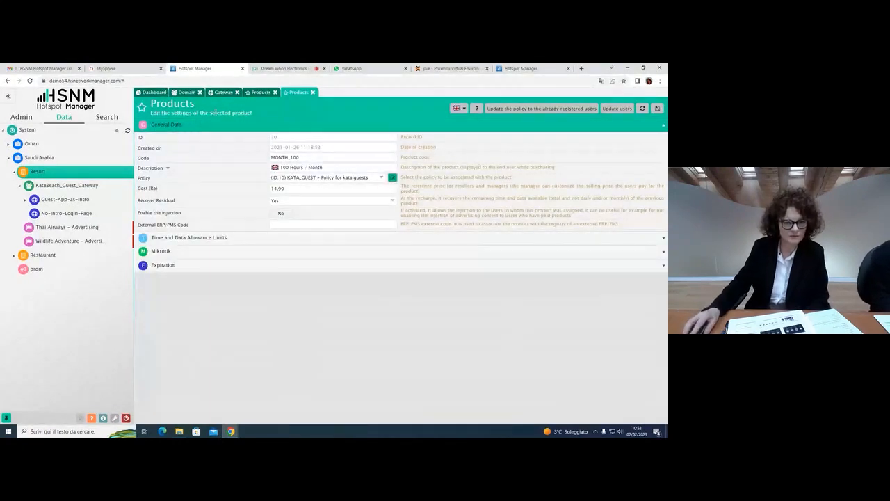
click(168, 169)
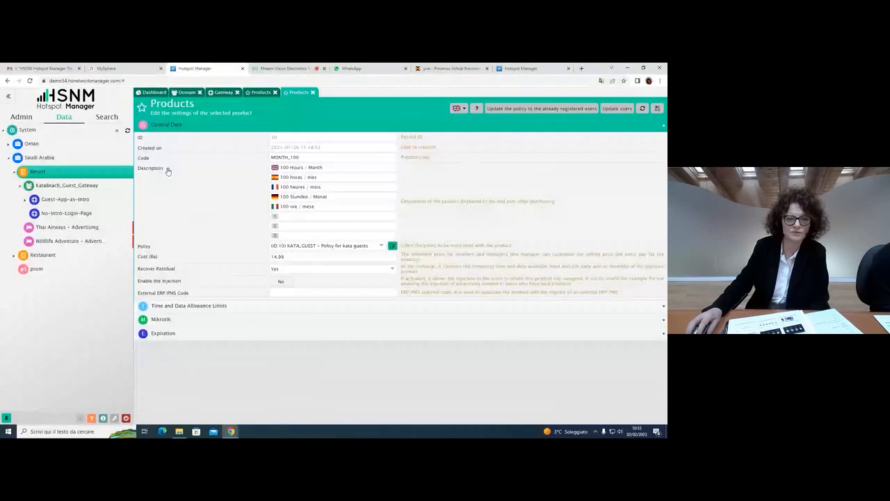
click(167, 170)
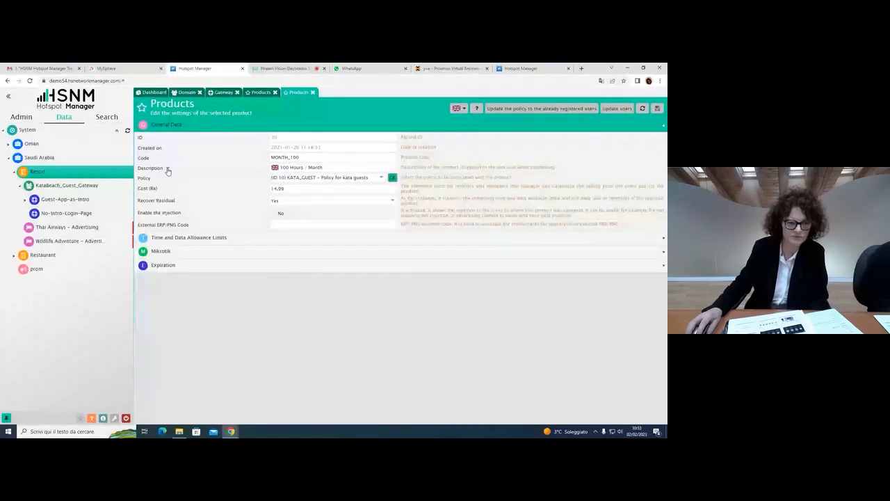
click(307, 188)
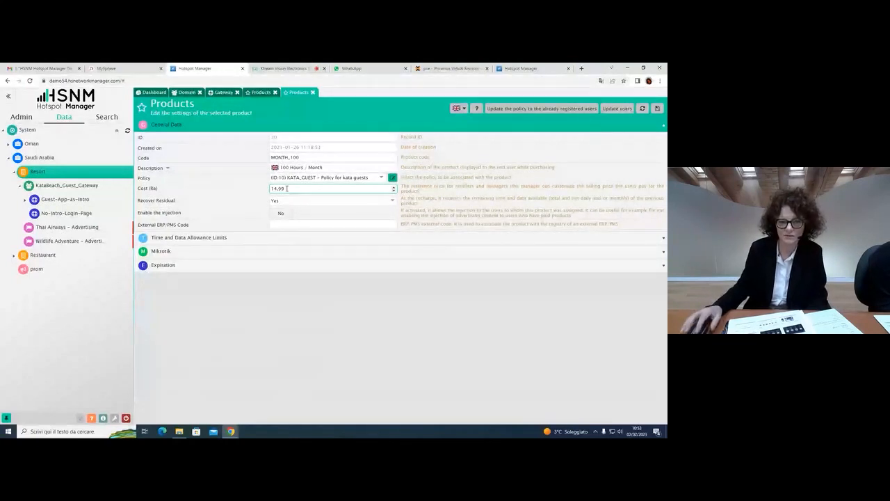
click(241, 240)
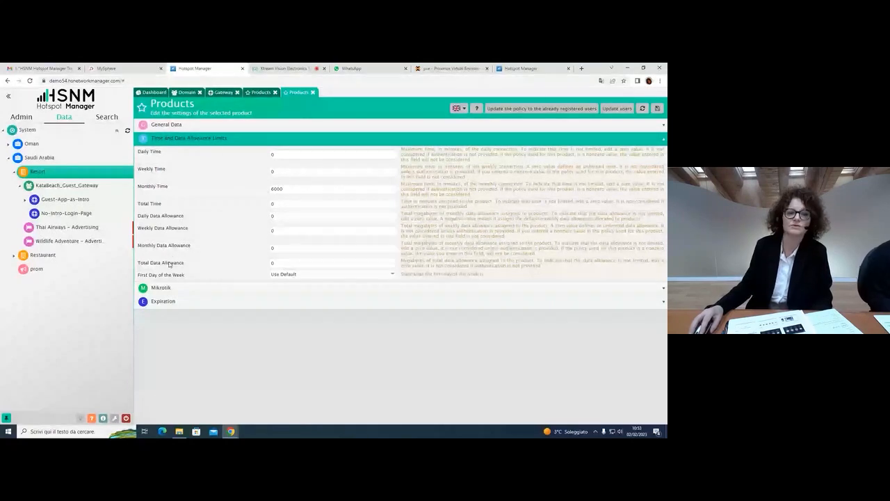
click(292, 217)
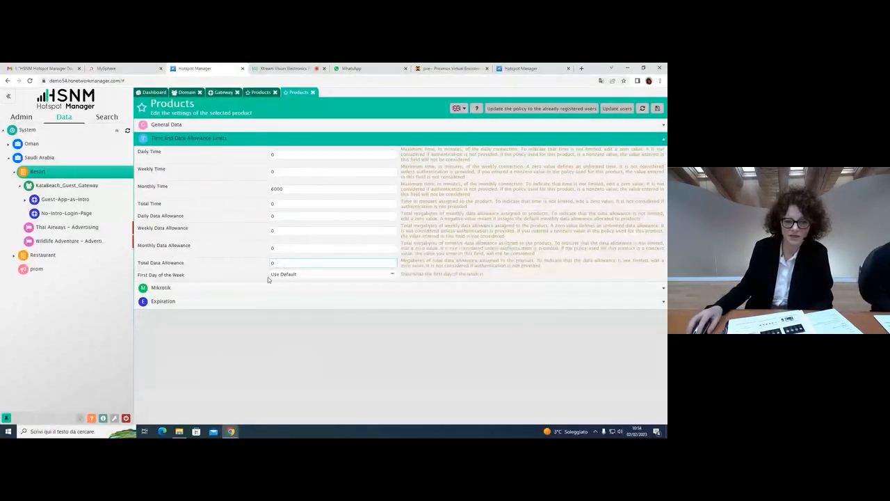
- Open the KATA_GUEST policy assigned to the product and review its General Data and its Connections and Devices settings
click(214, 127)
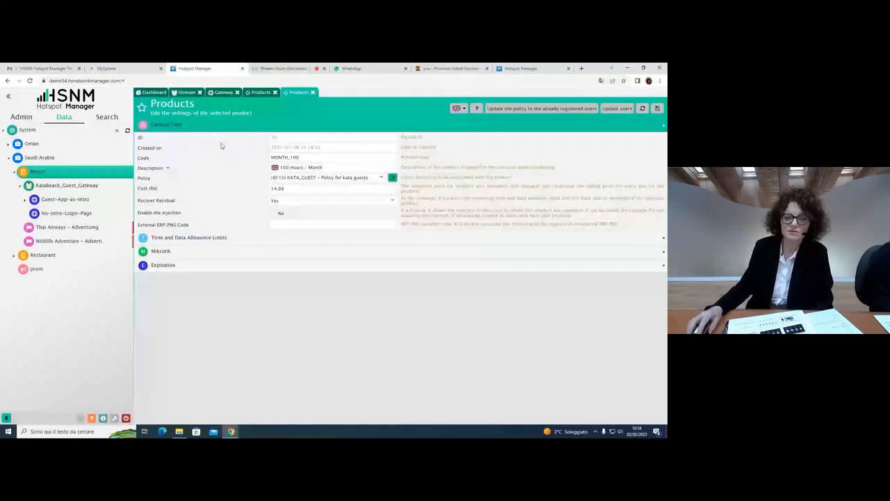
click(392, 179)
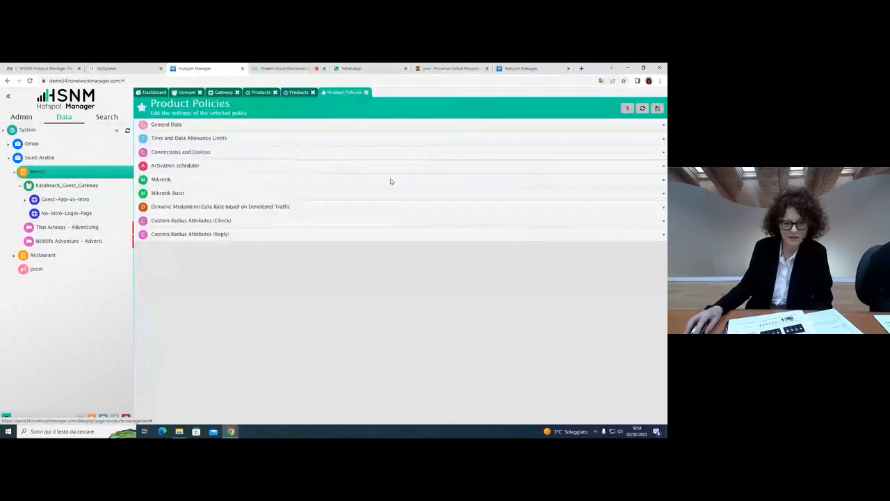
click(180, 125)
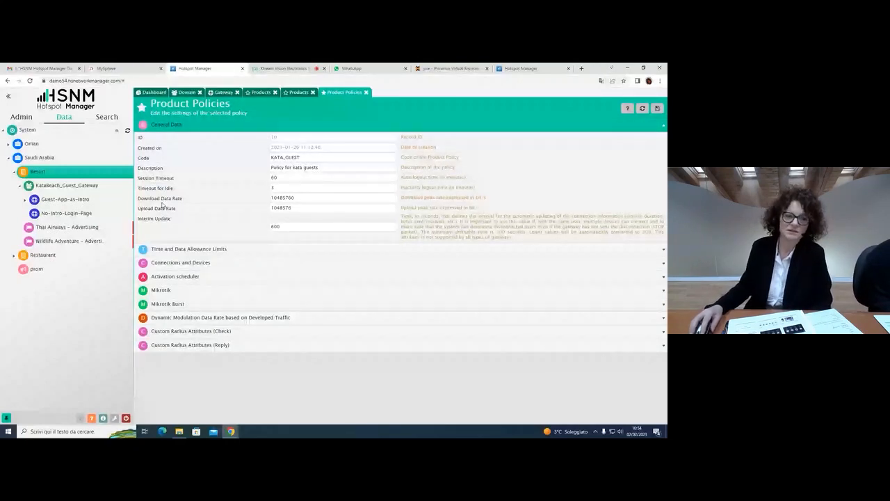
click(187, 265)
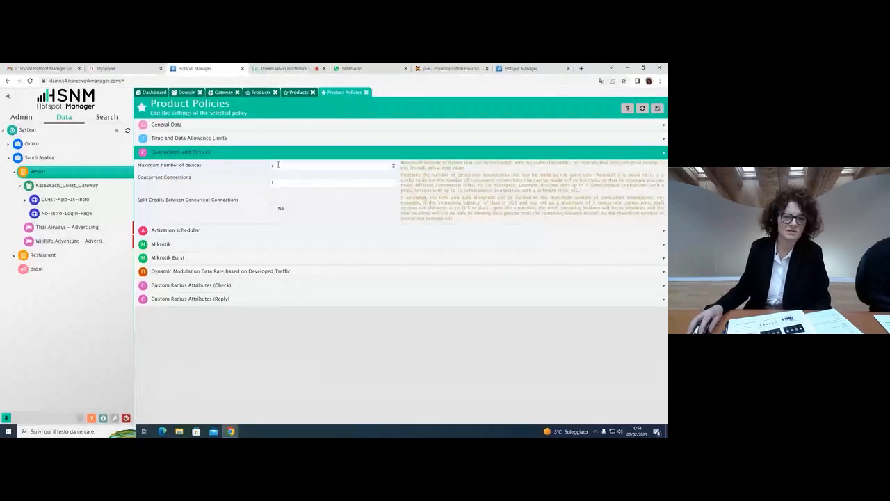
click(261, 153)
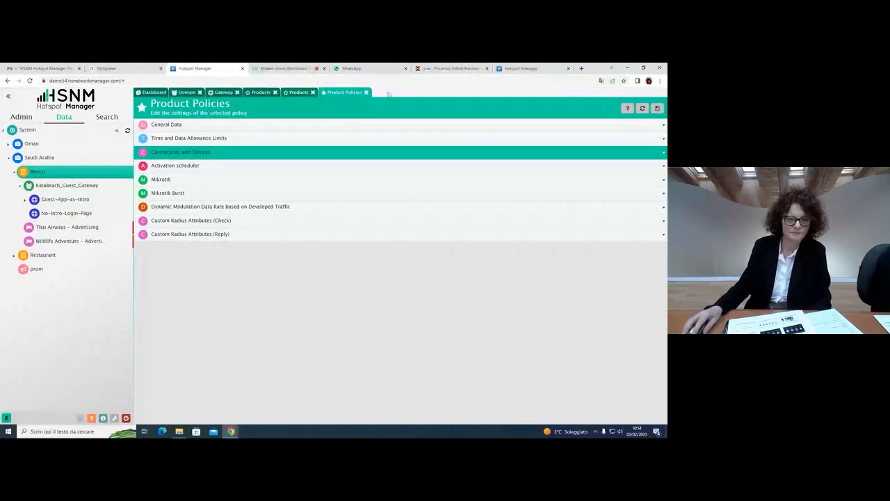
- Close the policy, the product and the product list, and view the options available at System level
click(366, 92)
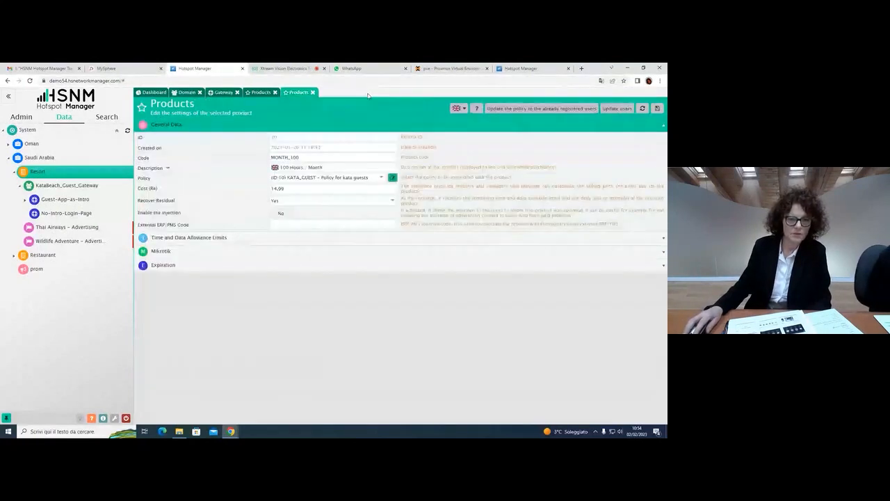
click(312, 93)
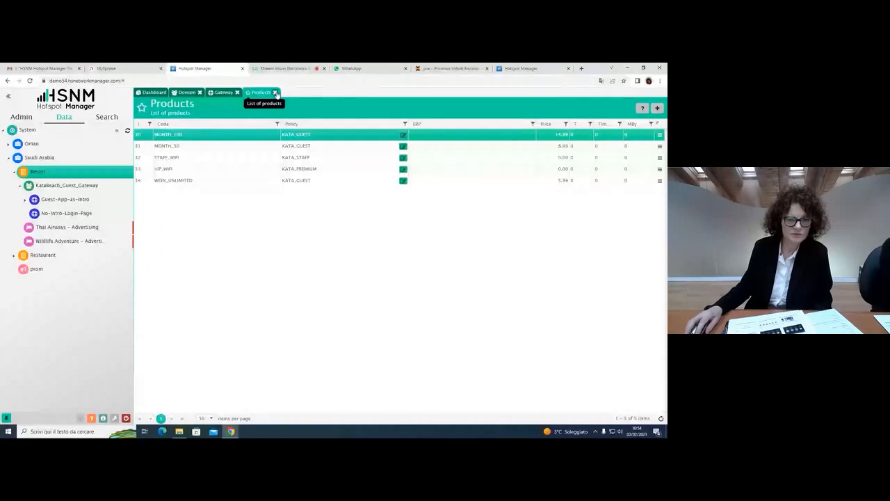
click(275, 93)
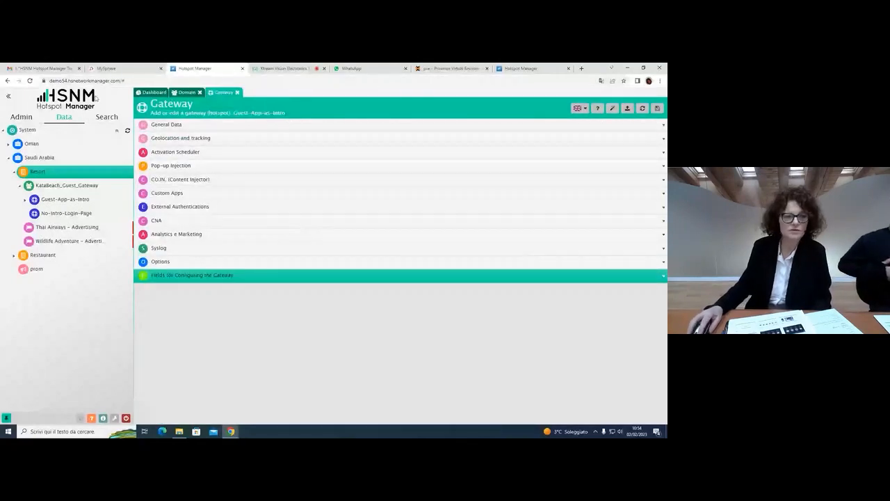
click(128, 132)
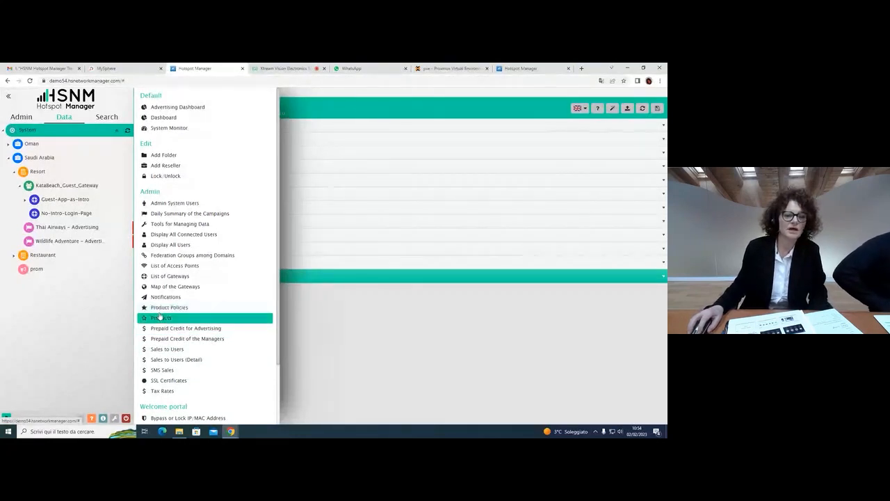
- Set the product Usage Mode of the KataBeach_Guest_Gateway domain to "Specific products, cards or vouchers" and save the domain
click(128, 186)
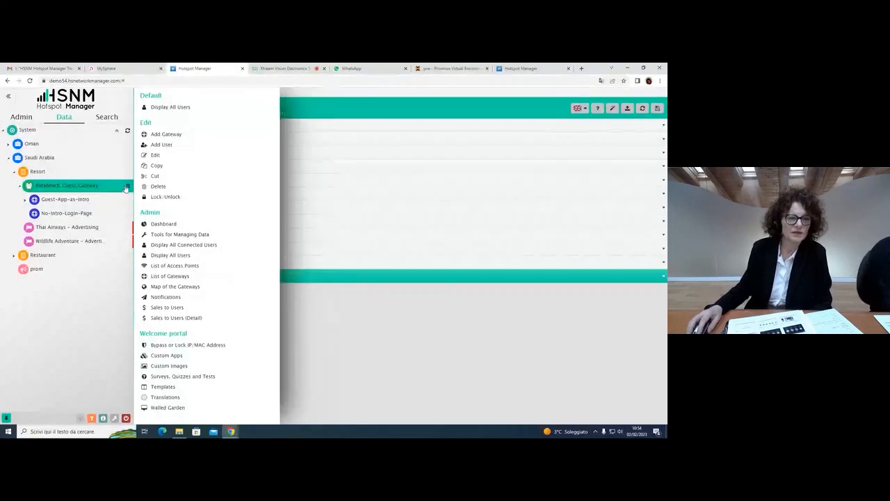
click(155, 155)
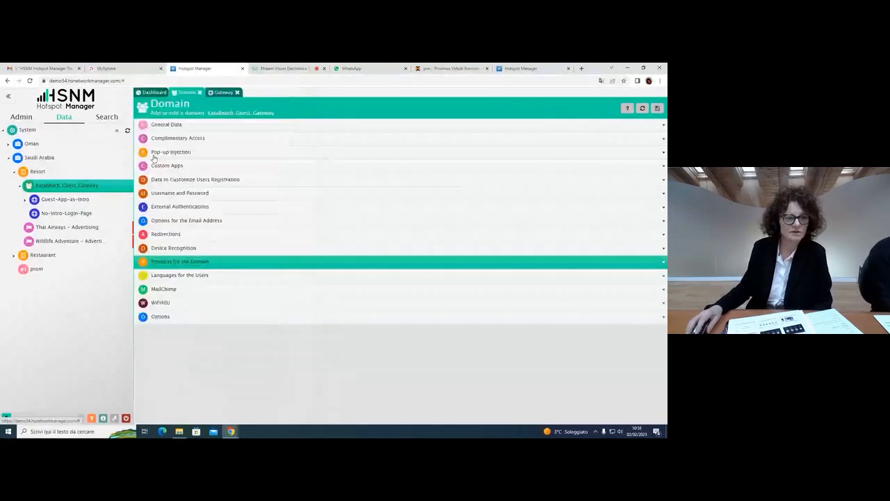
click(228, 265)
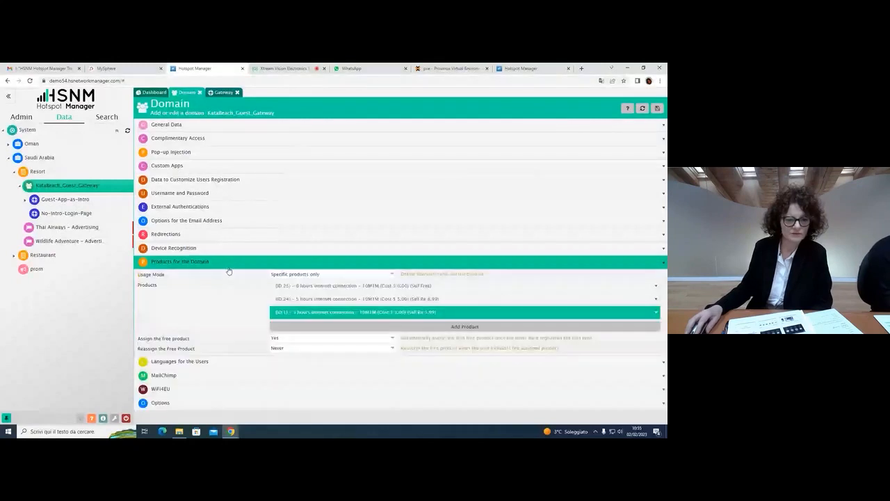
click(329, 276)
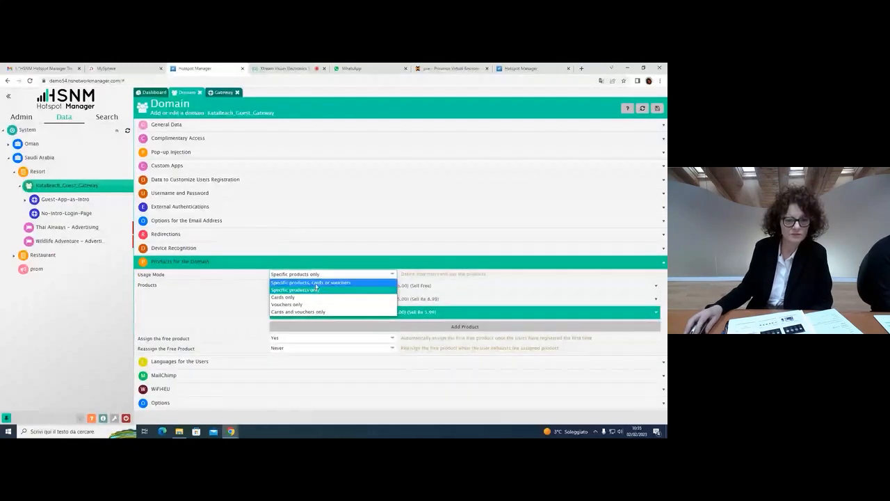
click(314, 283)
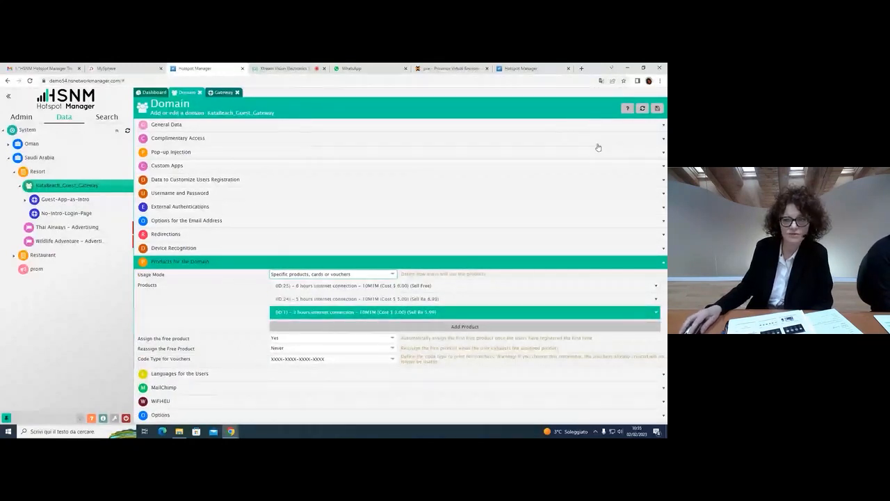
click(658, 108)
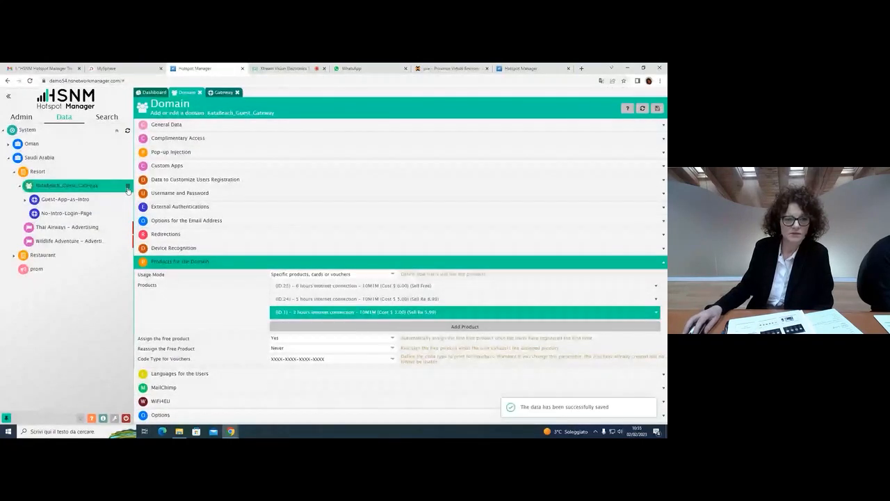
- Open Voucher Management for the KataBeach_Guest_Gateway domain, preview the MONTH_100 voucher for printing and close the preview
click(128, 188)
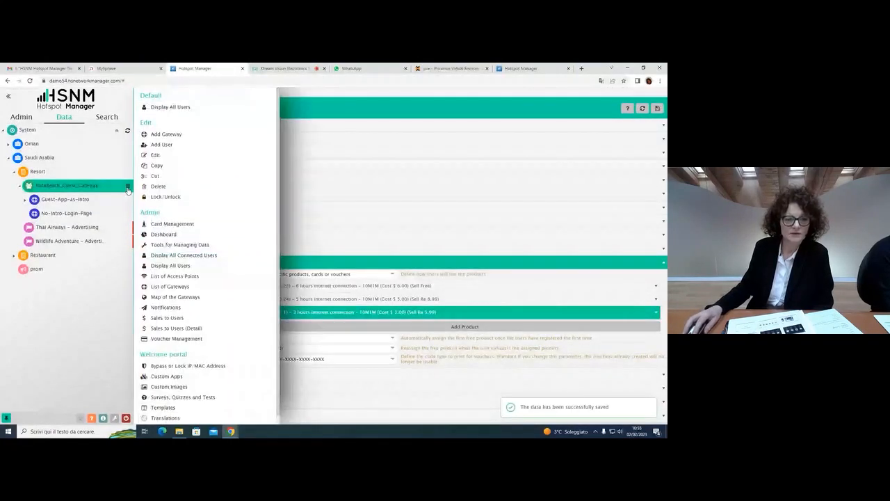
click(162, 340)
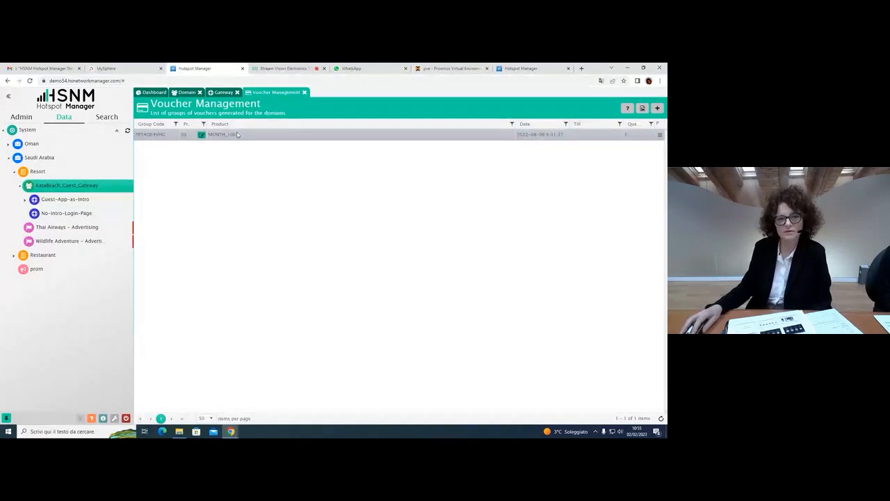
click(659, 135)
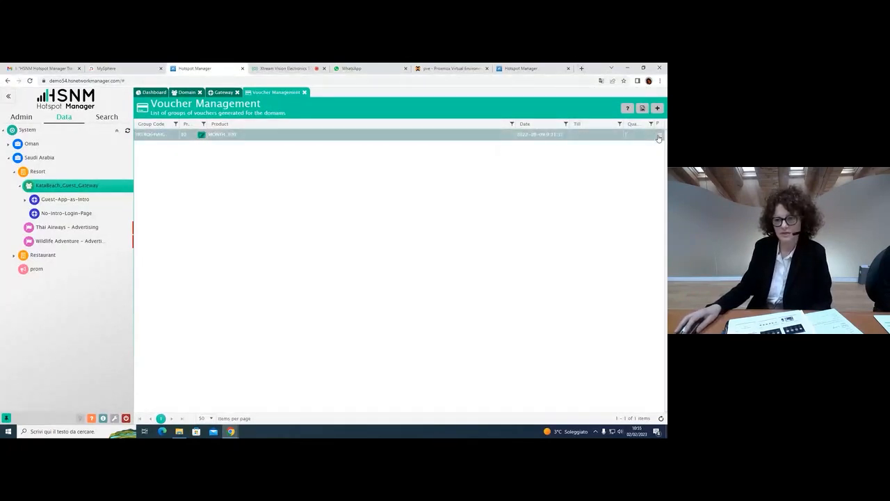
click(553, 133)
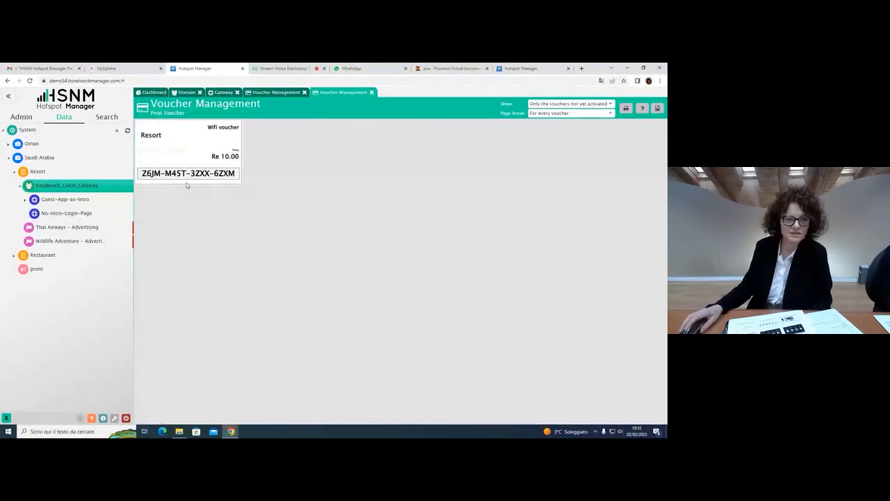
click(371, 92)
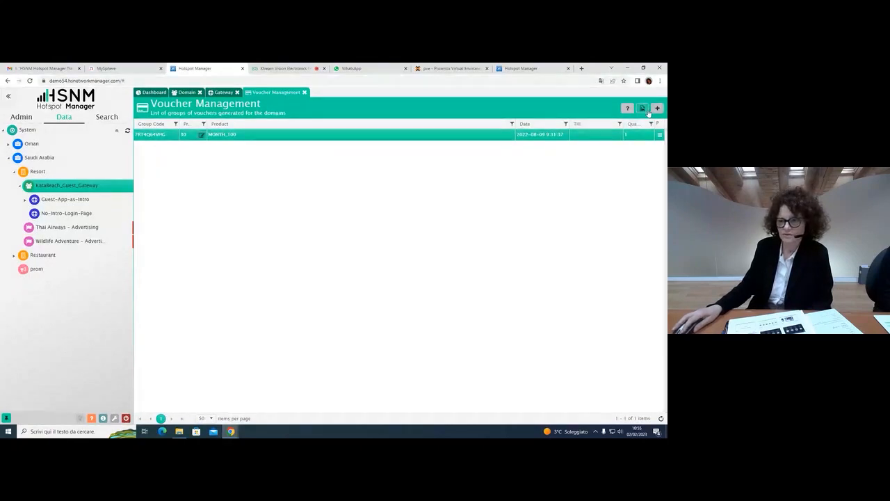
- Open the vouchers' graphical customization, examine the Custom template's HTML and CSS fields, and set the template back to Classic
click(643, 109)
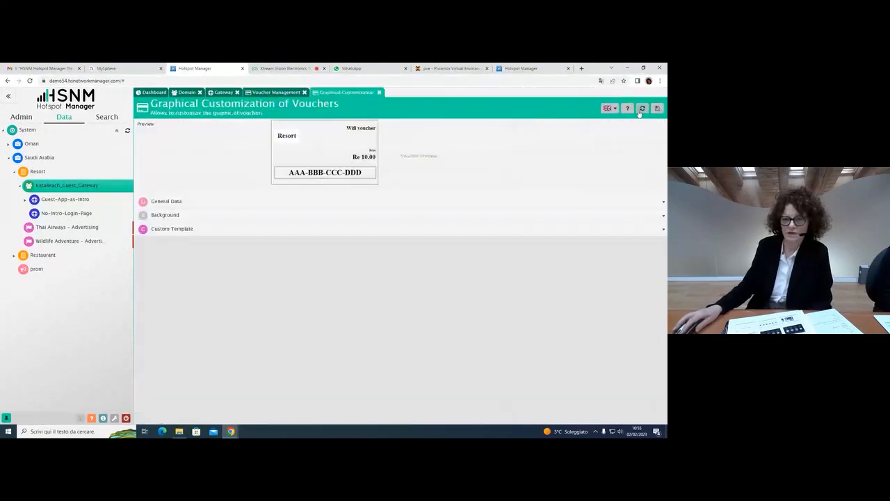
click(200, 203)
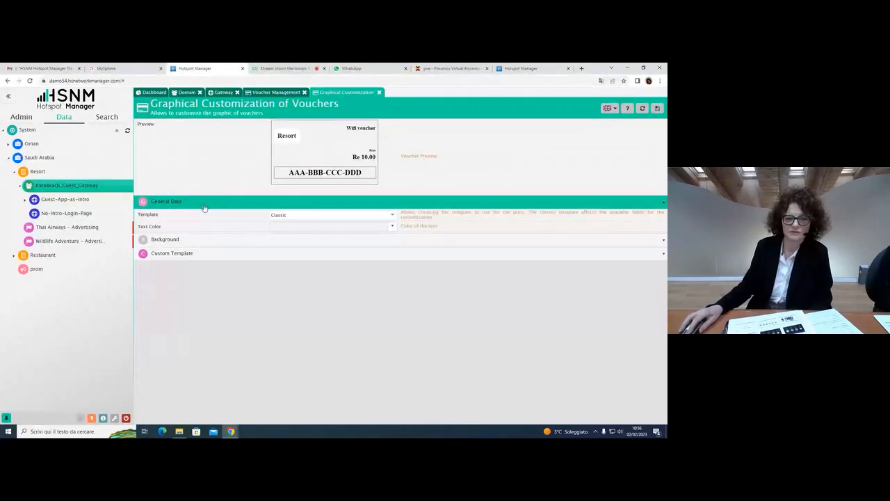
click(292, 216)
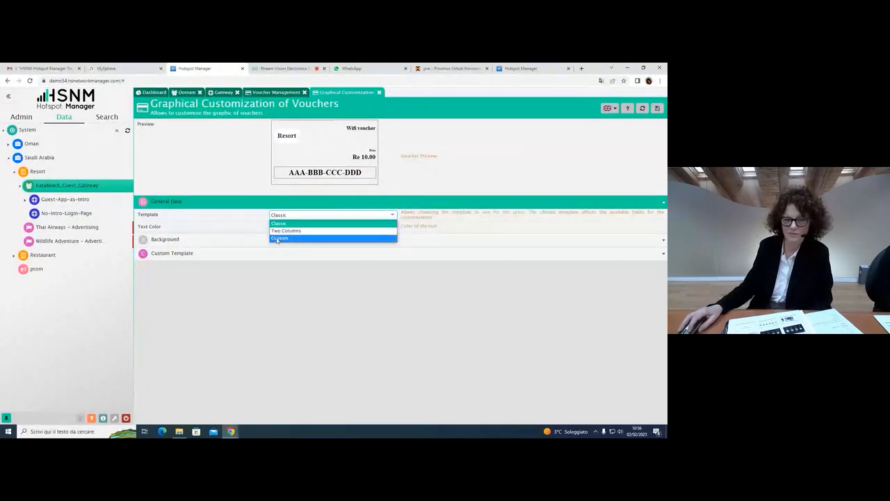
click(278, 238)
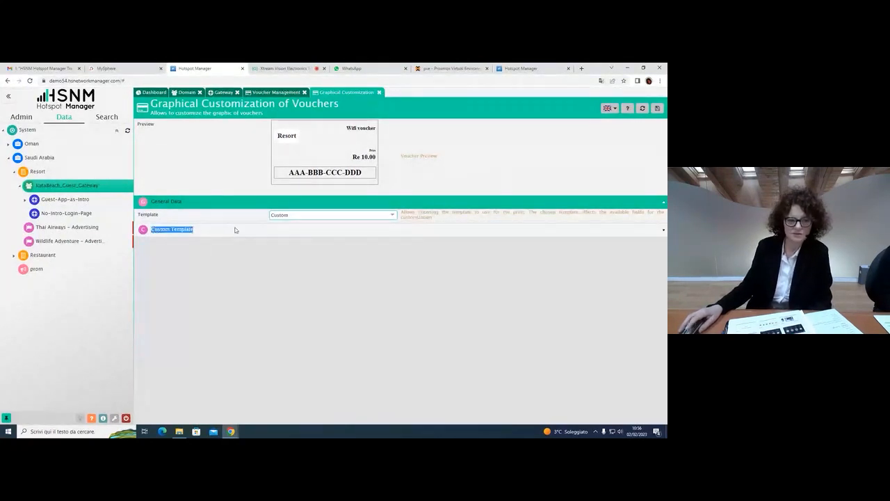
click(235, 230)
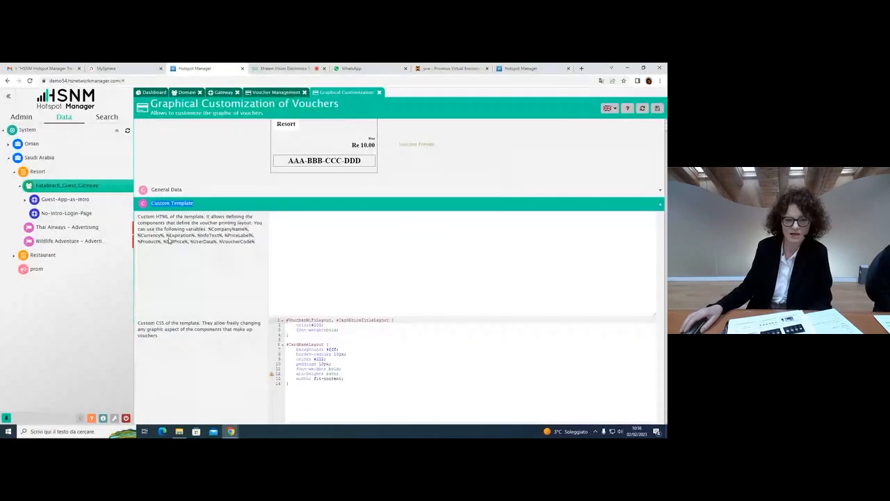
click(213, 208)
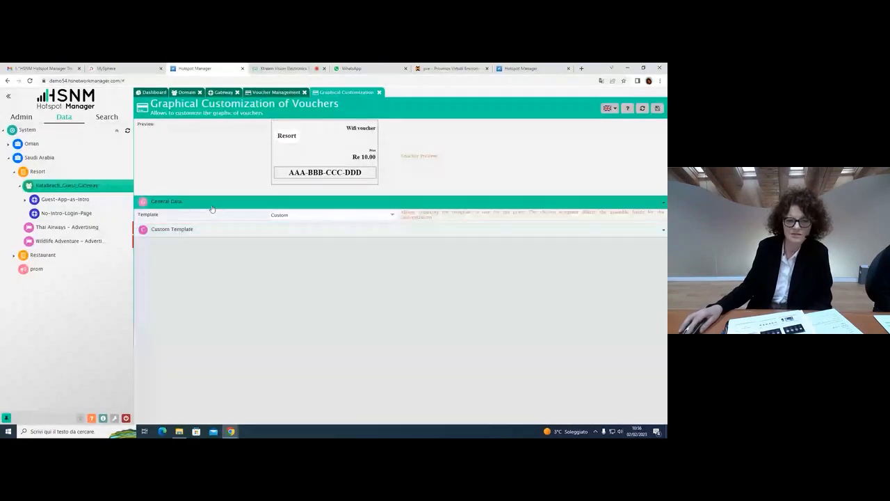
click(335, 215)
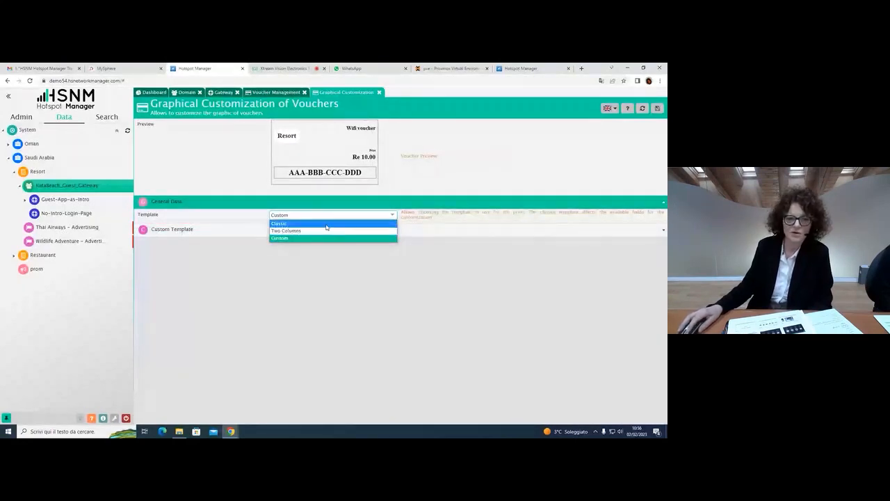
click(326, 223)
- Review the voucher's Colored and Background Image background types, leave it on Background Image and close the customization without saving
click(264, 240)
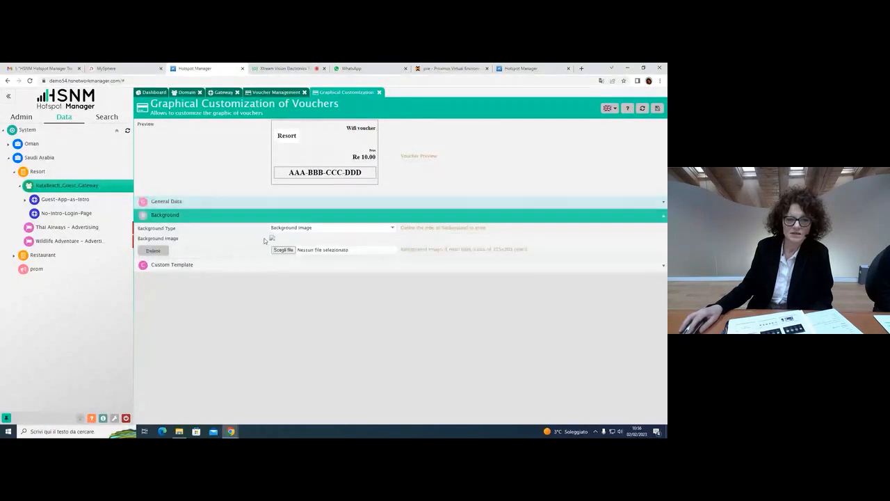
click(308, 230)
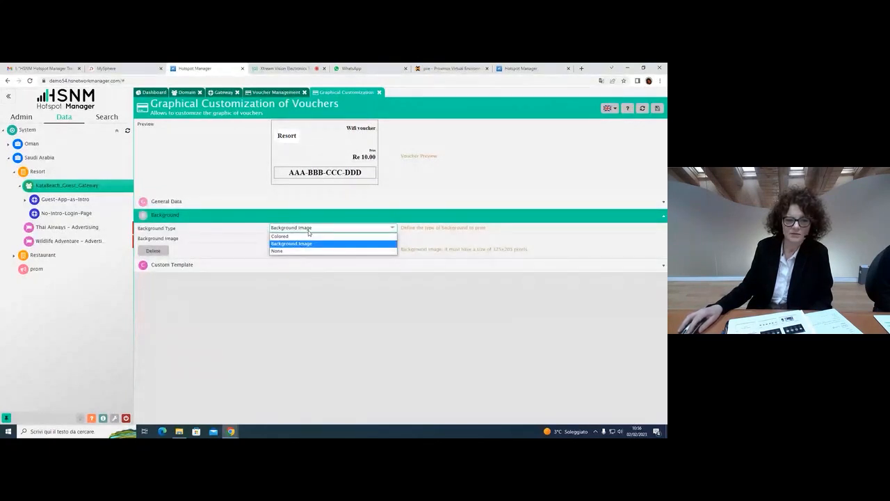
click(308, 237)
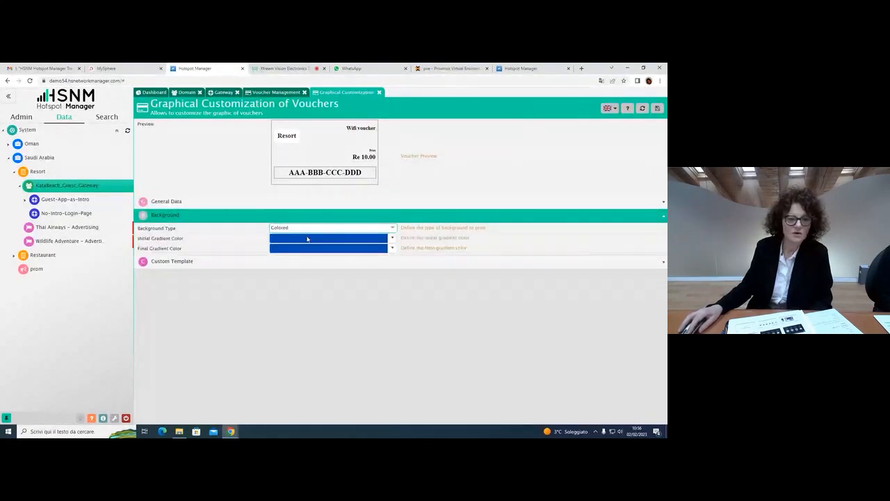
click(299, 229)
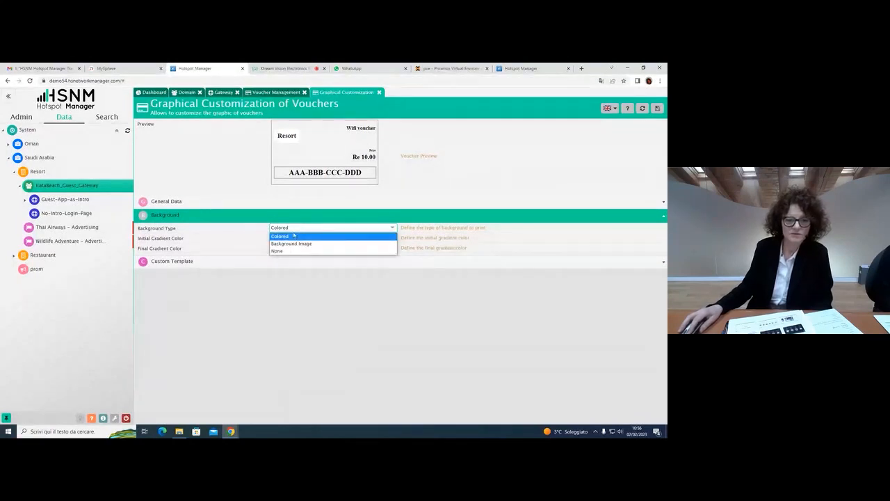
click(289, 244)
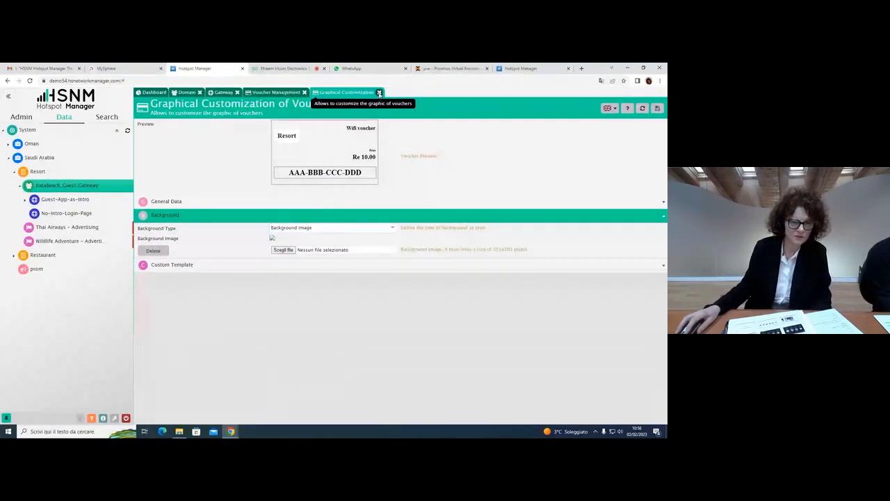
click(380, 93)
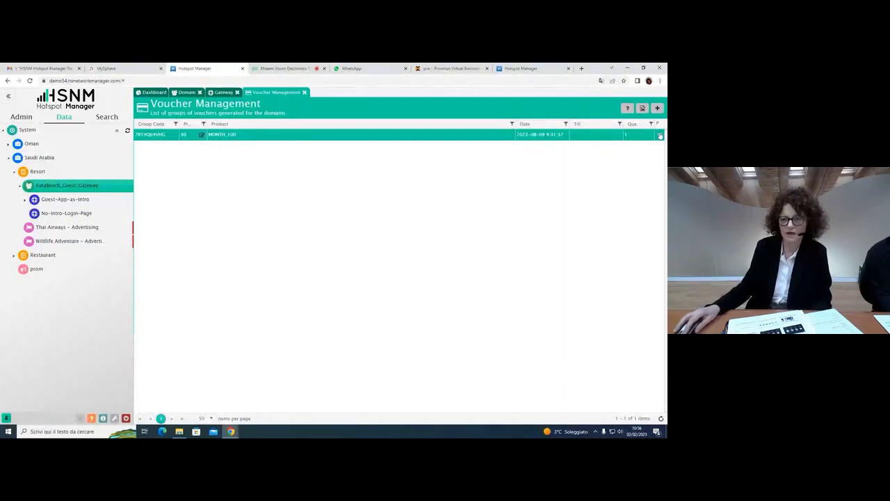
- Bring up the MONTH_100 group's print view again and return to the list of voucher groups
click(660, 135)
click(575, 147)
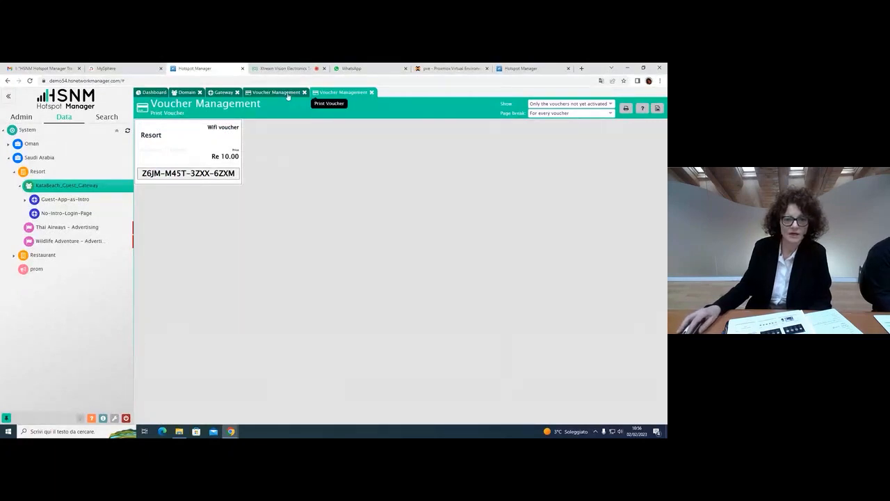
click(263, 94)
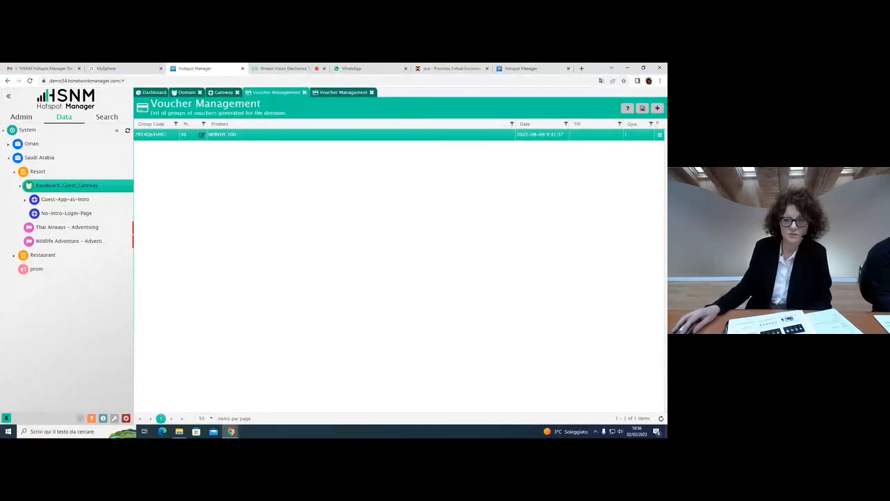
- Generate 5 vouchers for the 1 hour internet connection 10M1M product (ID:27) with a selling price of Re 2
click(657, 109)
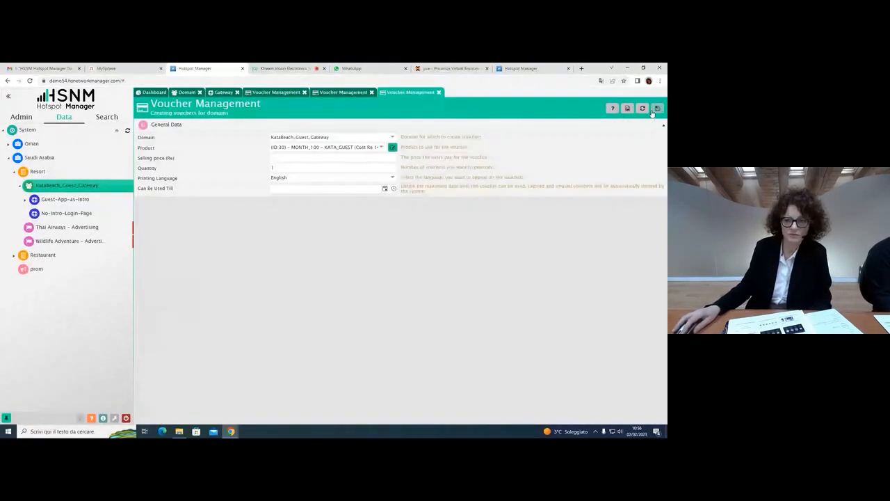
click(306, 148)
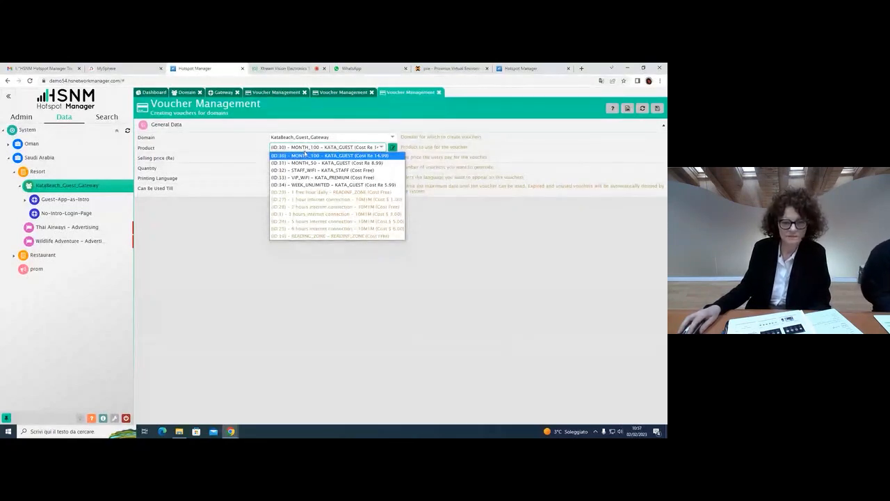
click(307, 200)
click(291, 159)
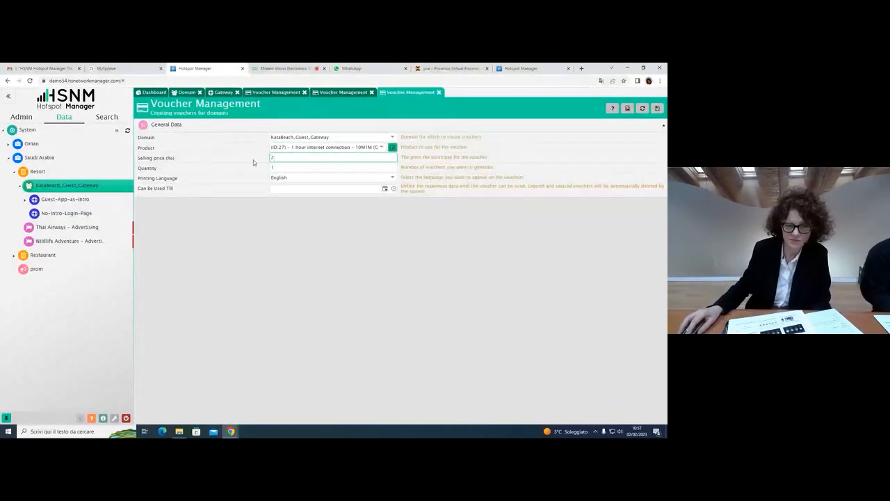
click(311, 169)
key(BackSpace)
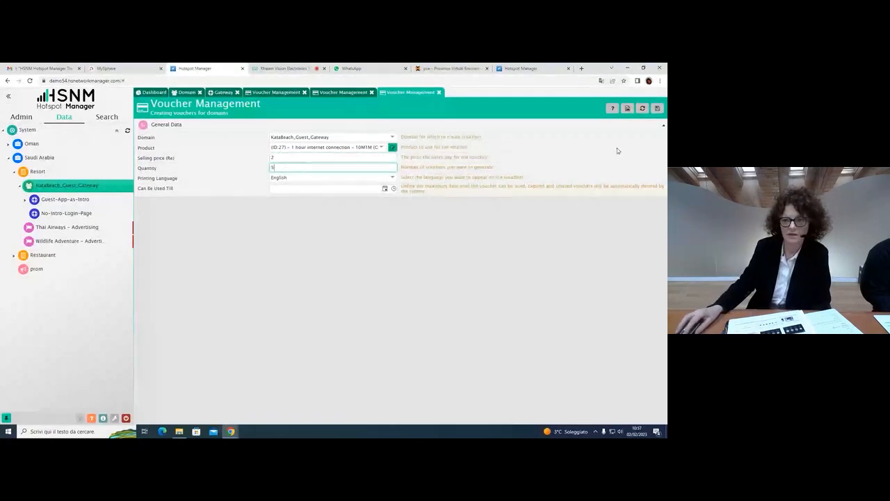
click(657, 108)
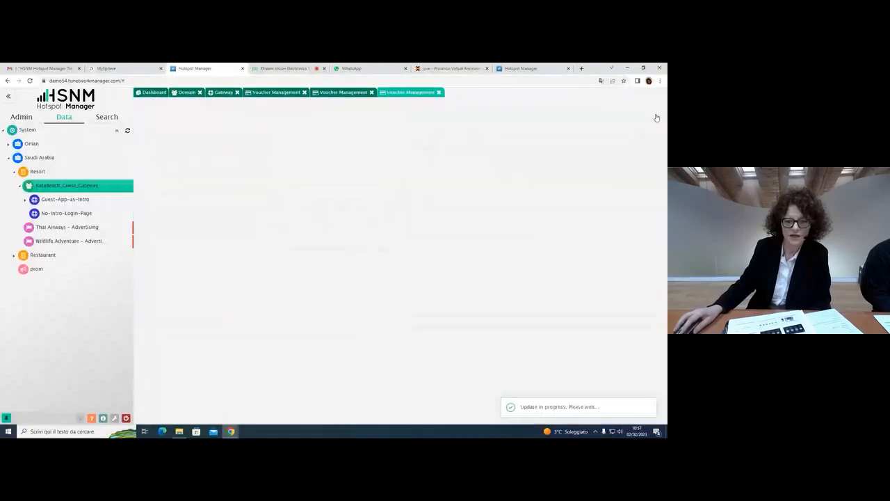
- Close the old voucher preview, refresh the voucher list and open the print view of the new 1 hour internet connection group
click(372, 92)
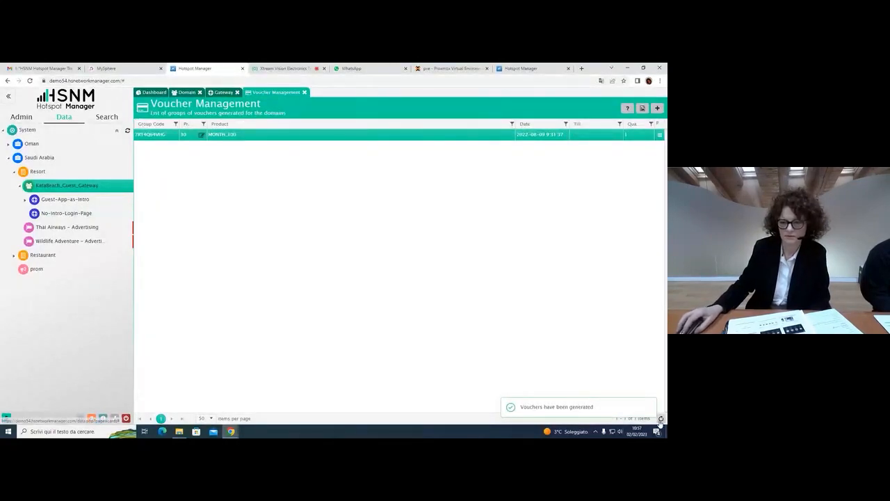
click(661, 418)
click(660, 137)
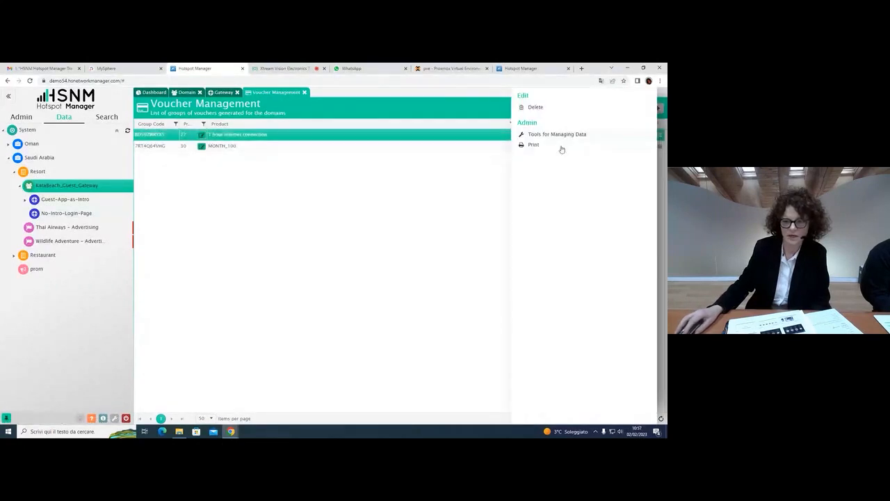
click(562, 145)
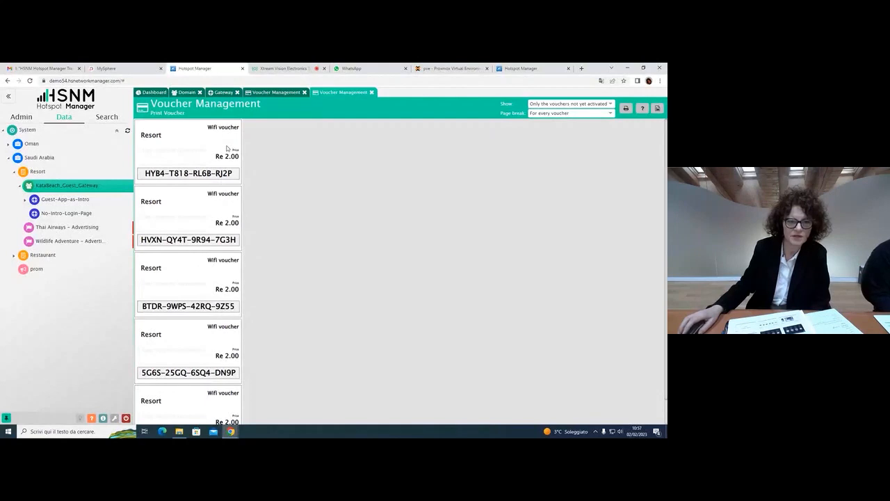
- Review the code types available for vouchers in the domain's product settings and return to the voucher print view
click(179, 93)
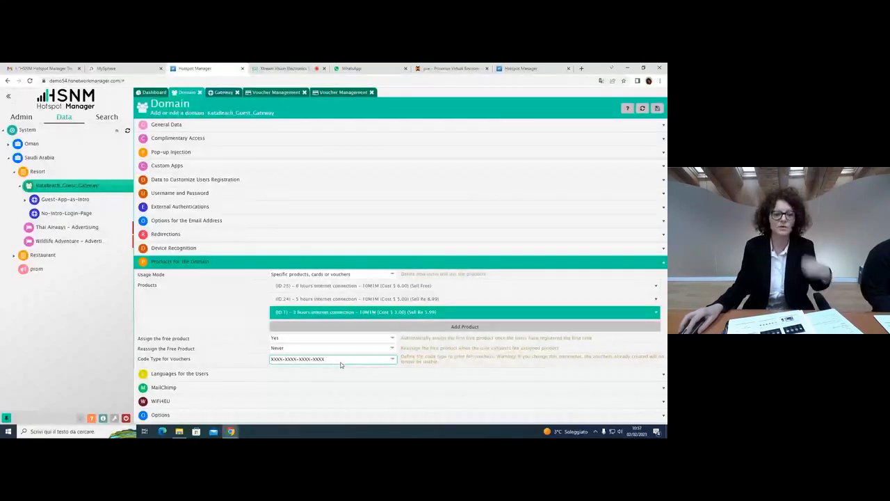
click(341, 362)
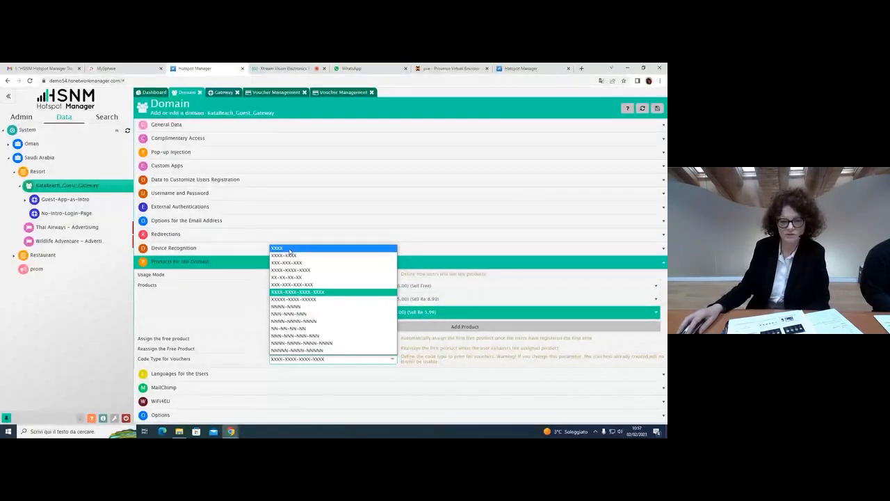
click(324, 94)
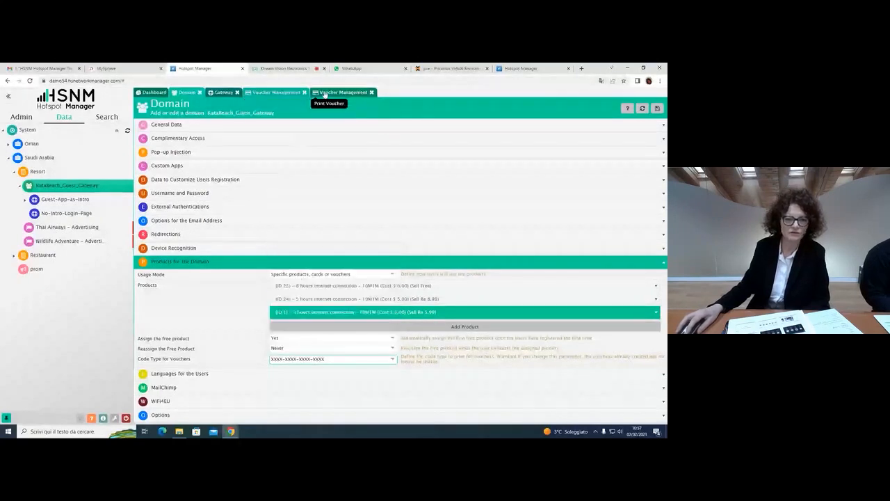
click(325, 94)
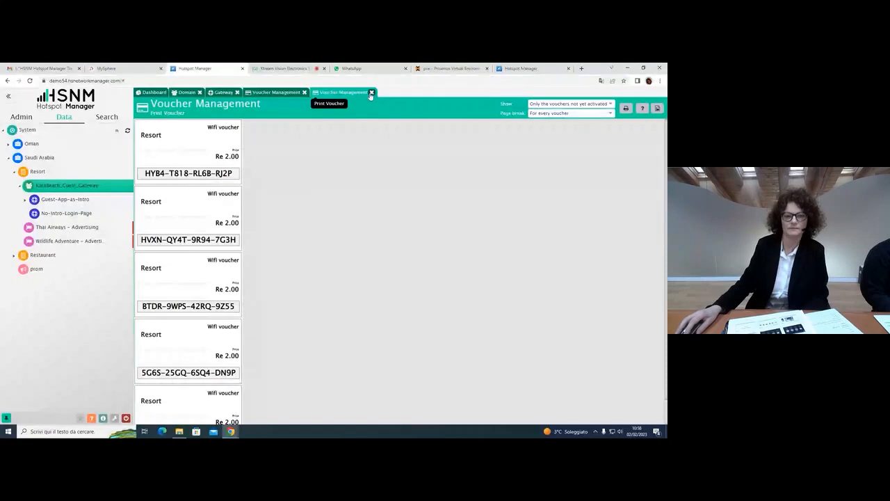
- Set the voucher print layout's page break first to every 4 vouchers and finally to every 4 vouchers on two columns
click(611, 114)
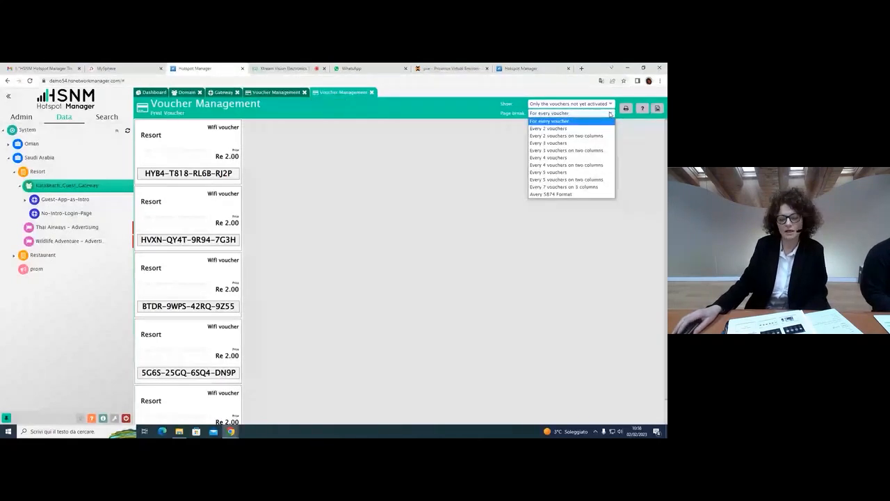
click(547, 159)
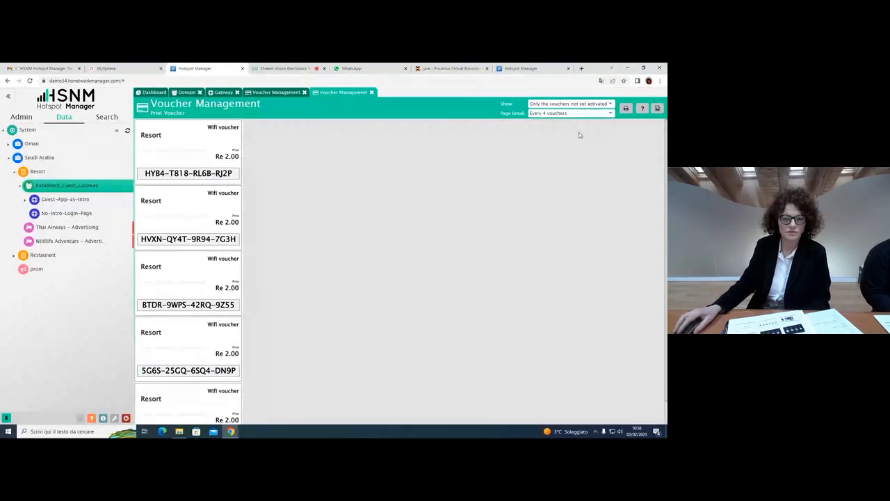
scroll(335, 239, down, 1)
click(550, 114)
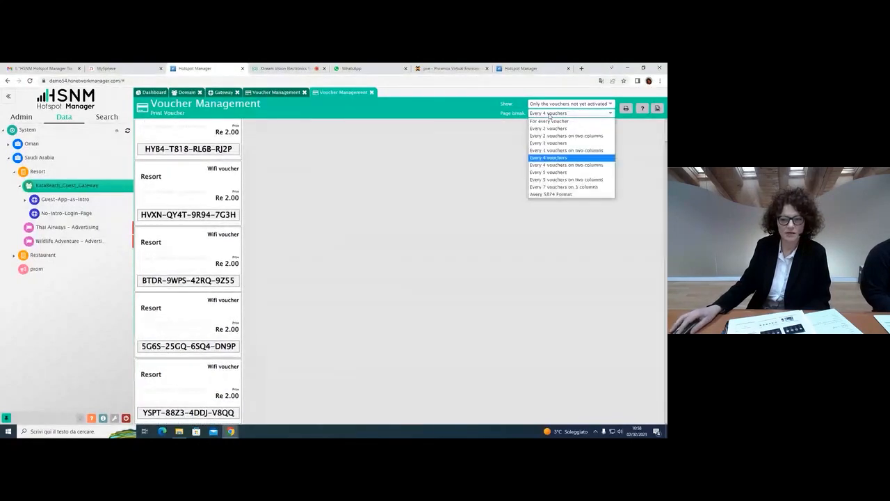
click(567, 165)
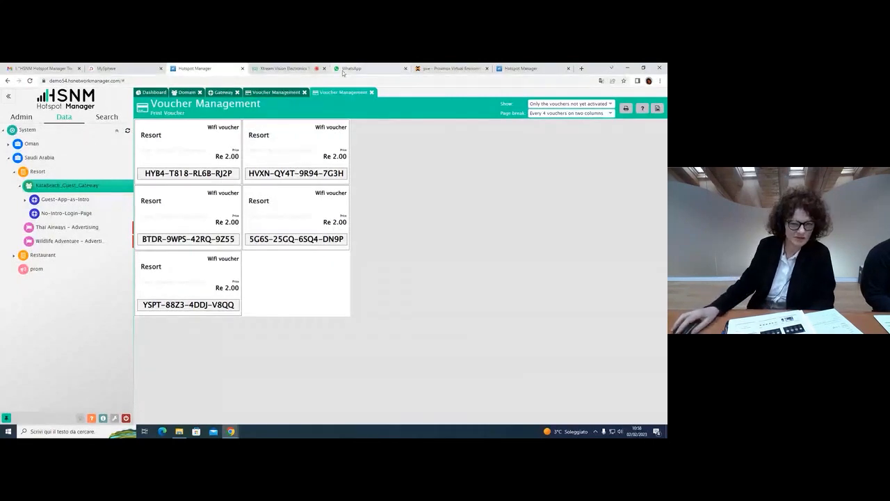
- Close the voucher print view, the list of voucher groups and the gateway settings
click(372, 92)
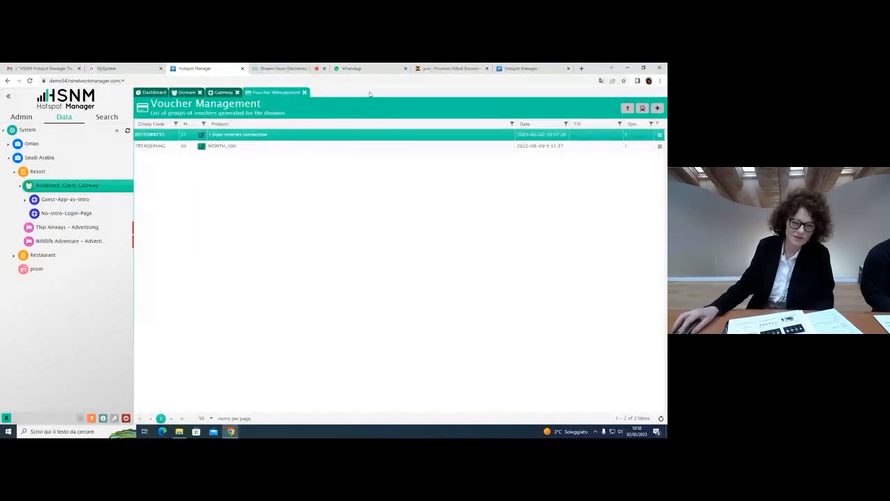
click(304, 92)
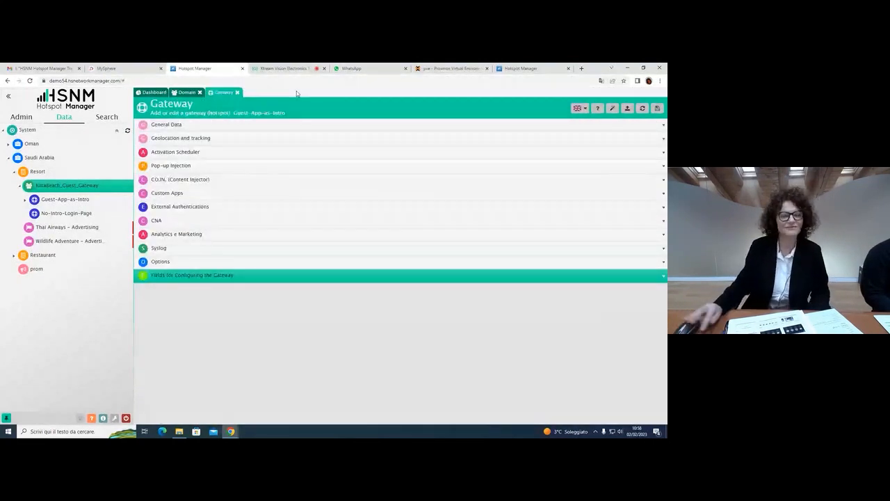
click(236, 93)
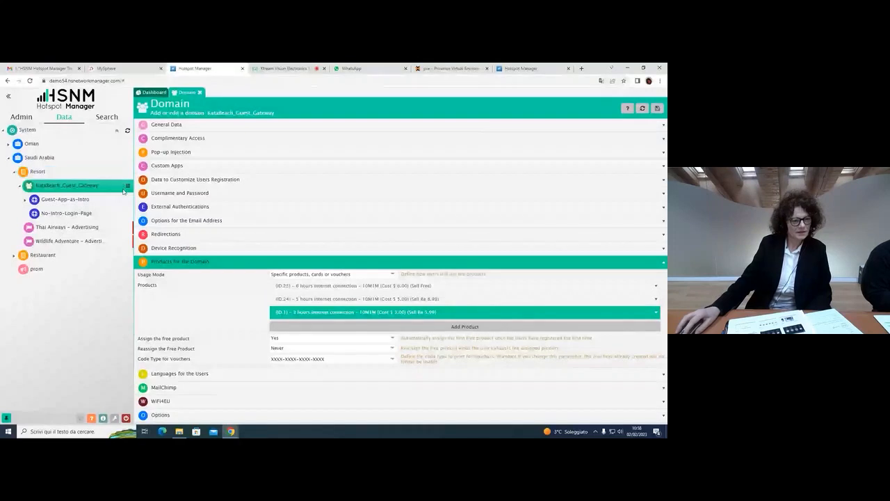
- Preview the Guest-App-as-Intro gateway's user interface and inspect the translations of its login form's welcome text
click(121, 200)
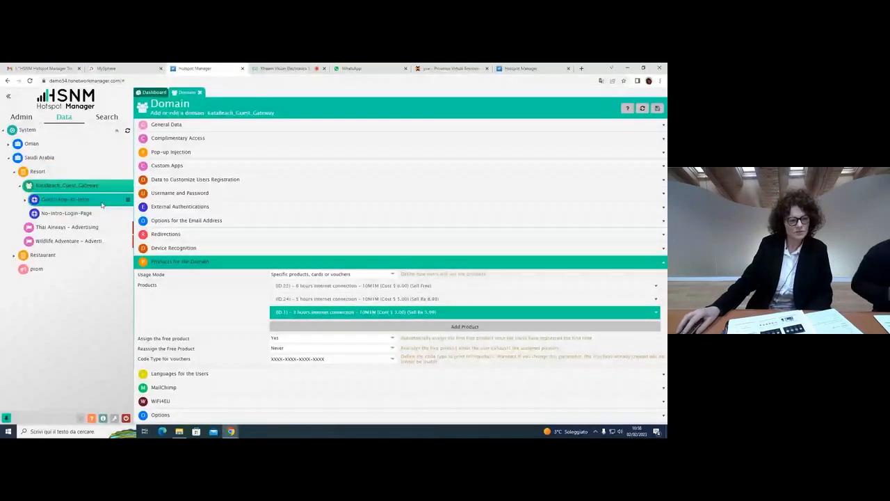
click(128, 201)
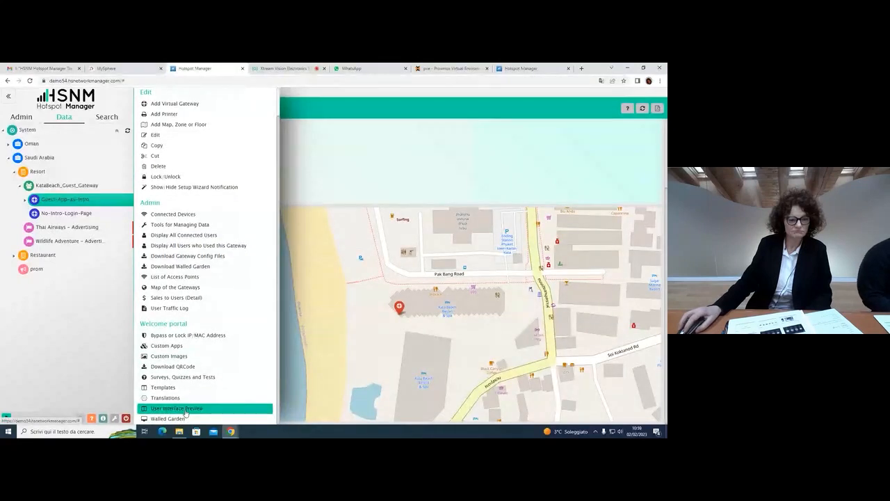
click(184, 414)
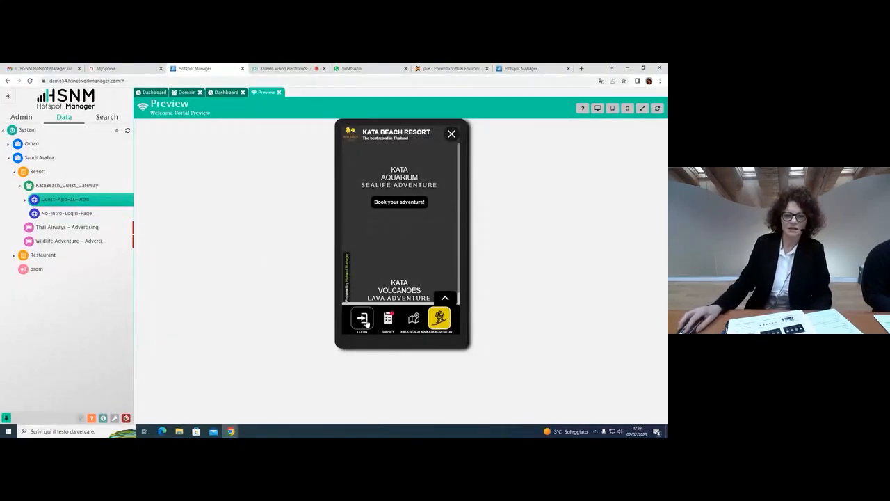
click(363, 316)
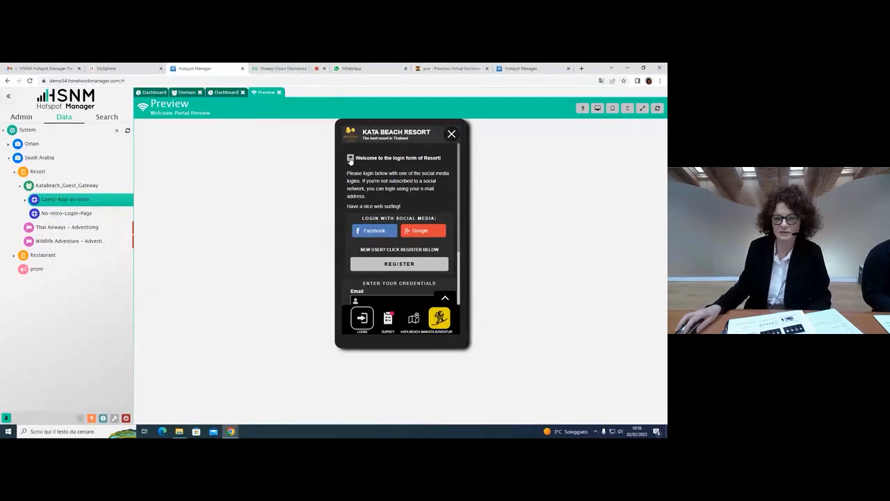
click(351, 159)
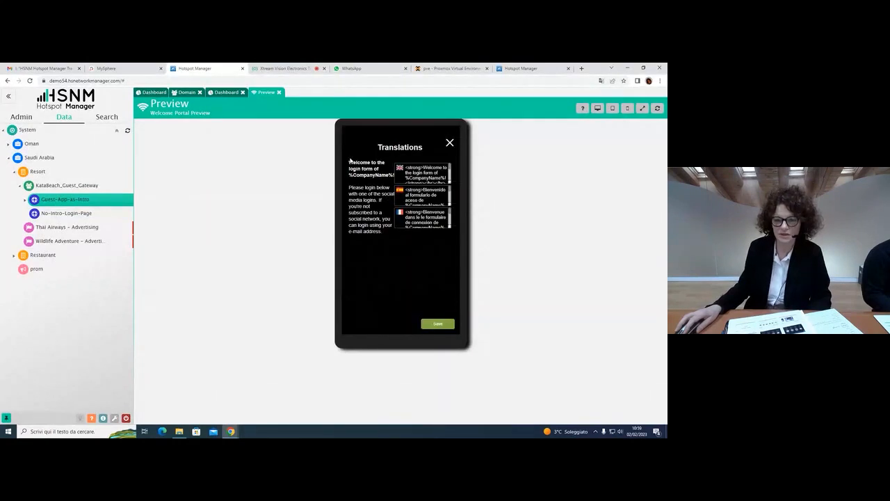
click(450, 144)
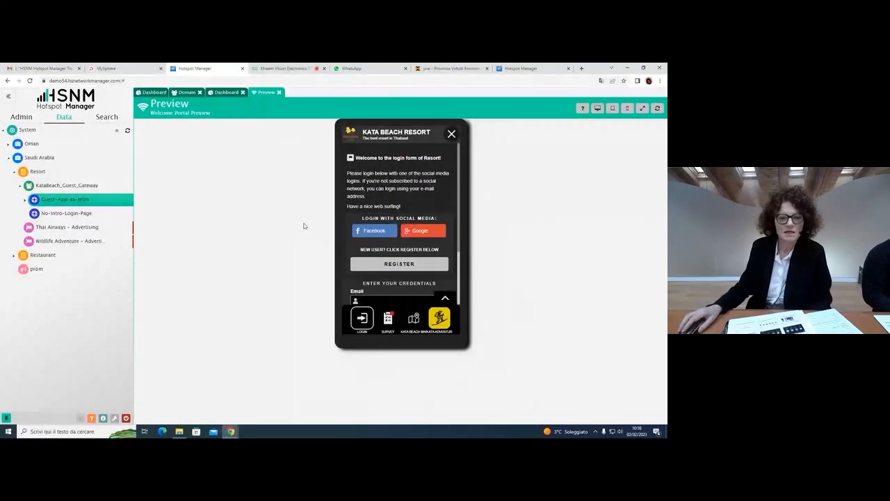
- Reload the Guest-App-as-Intro portal preview and look through the adventure offers on its intro page
click(657, 109)
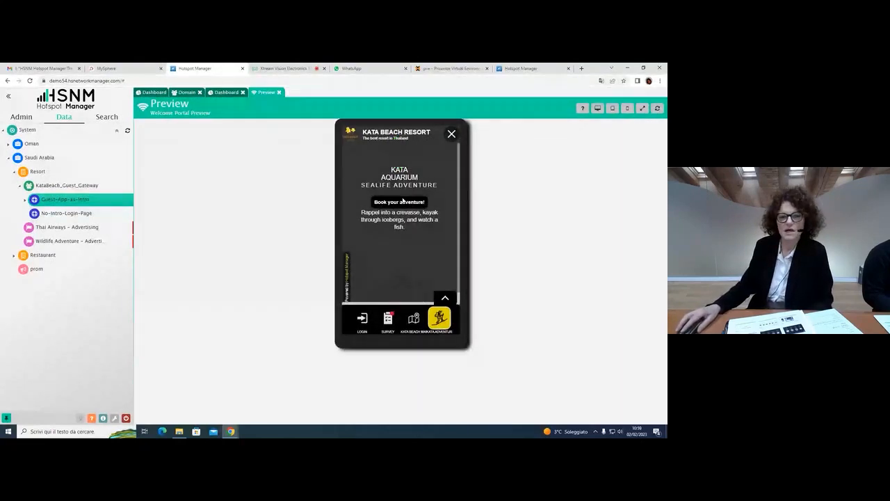
scroll(405, 210, down, 1)
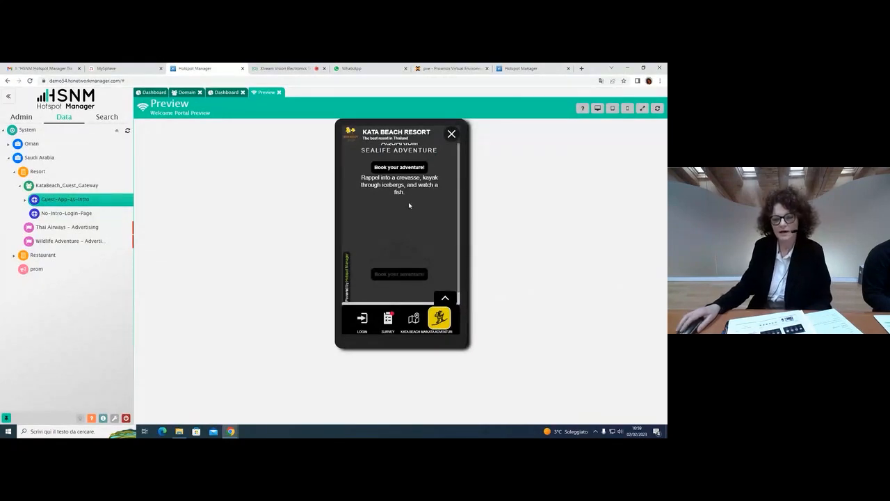
scroll(418, 211, up, 1)
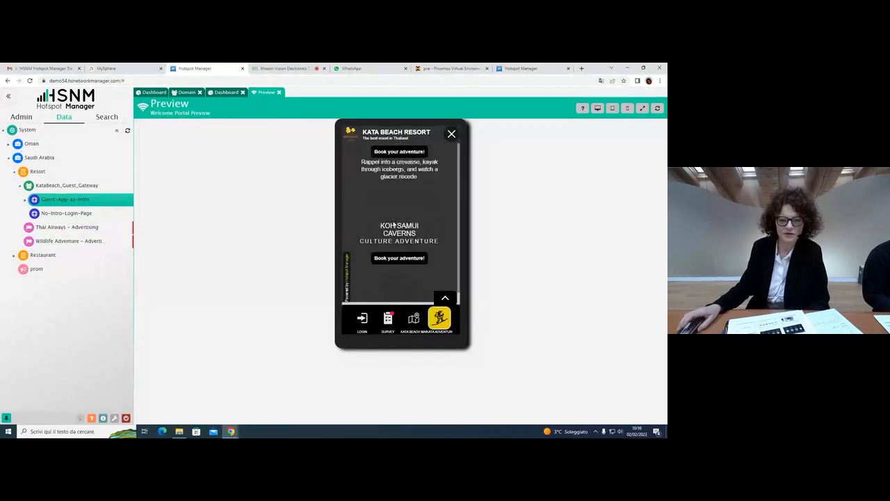
scroll(417, 258, down, 1)
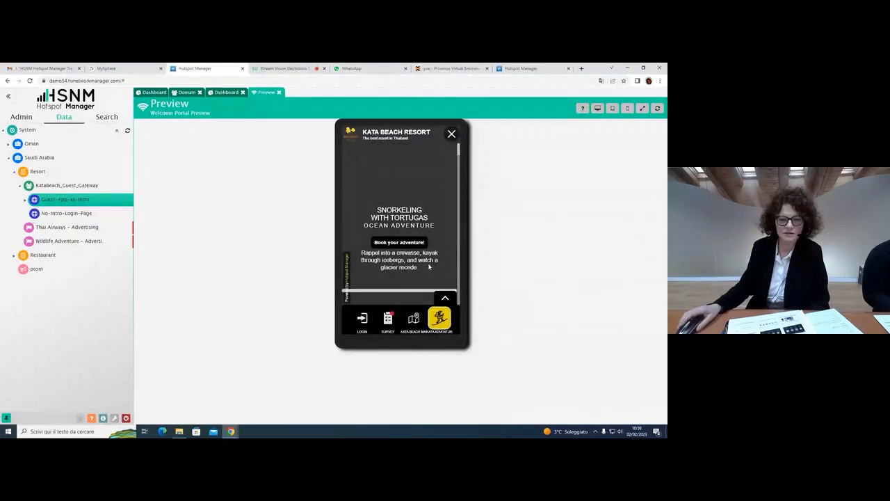
- Preview the No-Intro-Login-Page gateway's user interface and open the user registration form from its login page
click(127, 215)
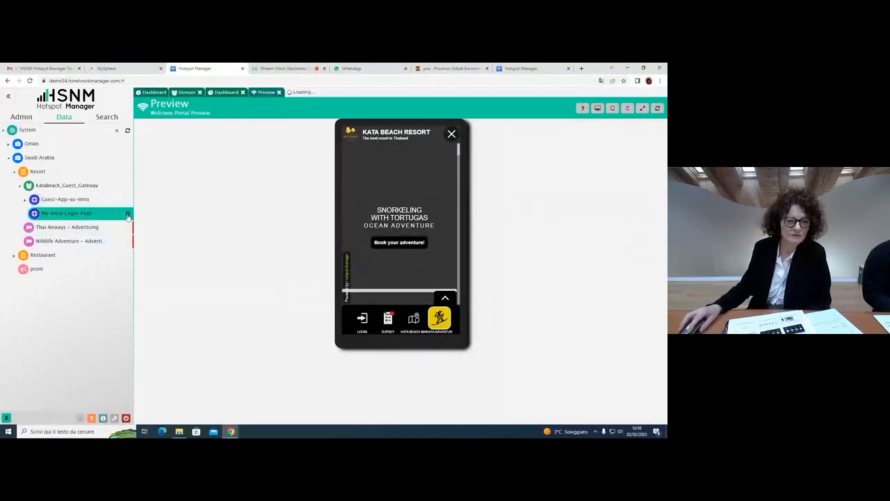
right_click(128, 216)
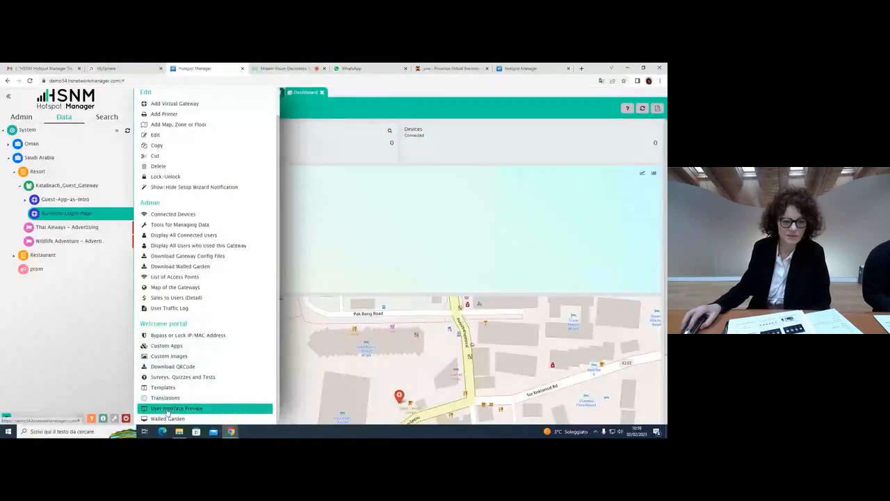
click(167, 409)
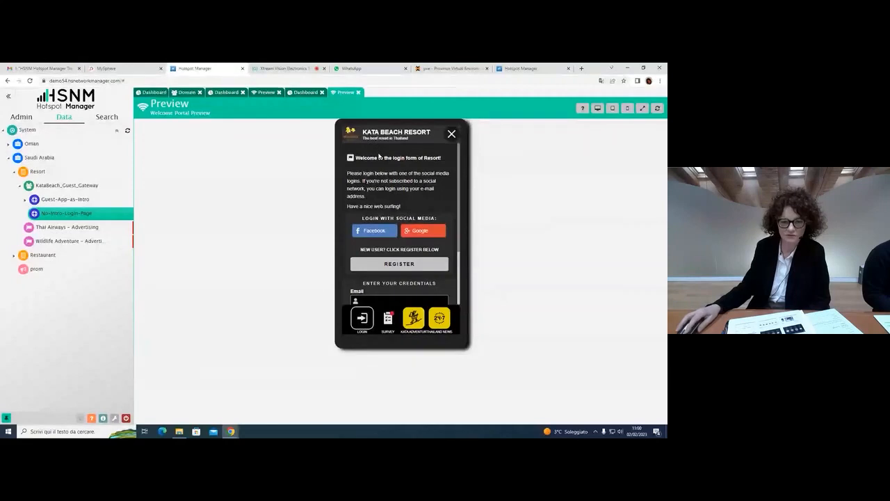
click(356, 325)
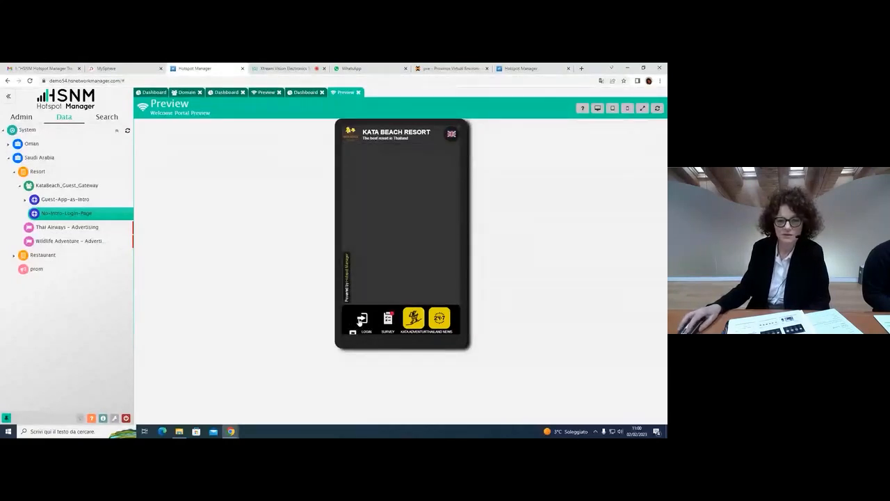
click(359, 323)
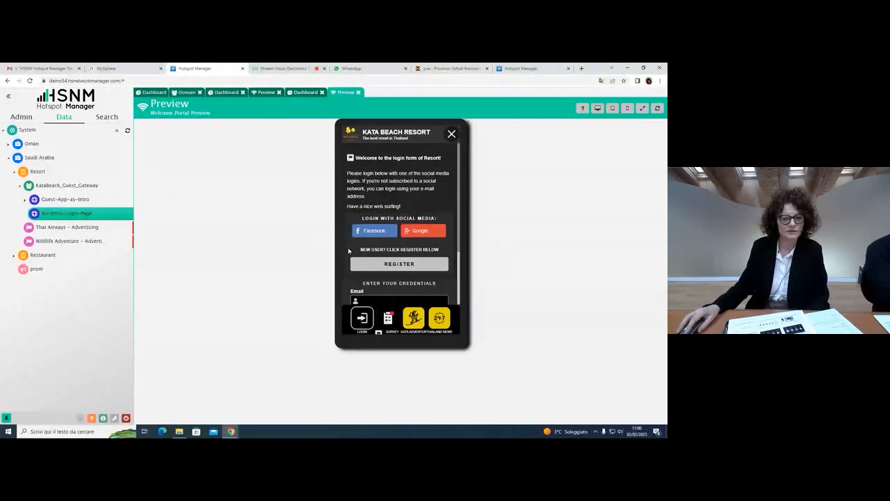
click(376, 264)
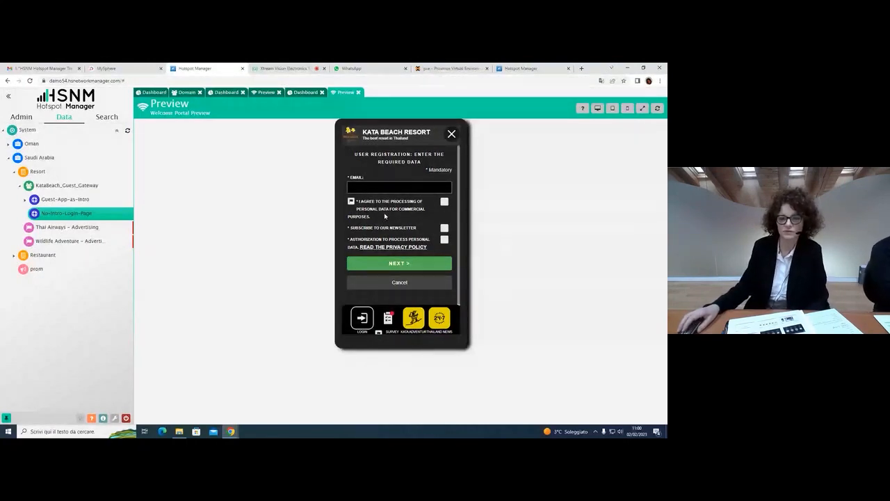
- Review which registration data the KataBeach_Guest_Gateway domain requests from users and return to the registration form preview
click(173, 93)
click(202, 262)
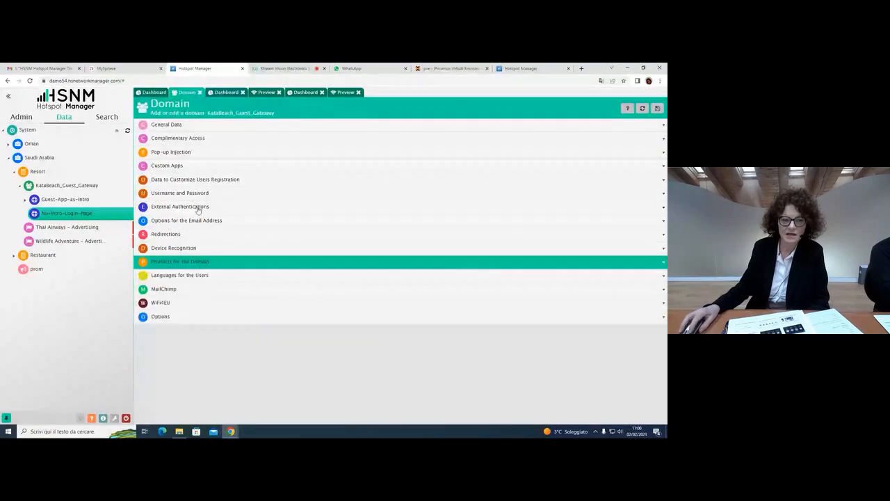
click(198, 179)
scroll(322, 292, down, 2)
scroll(322, 295, down, 1)
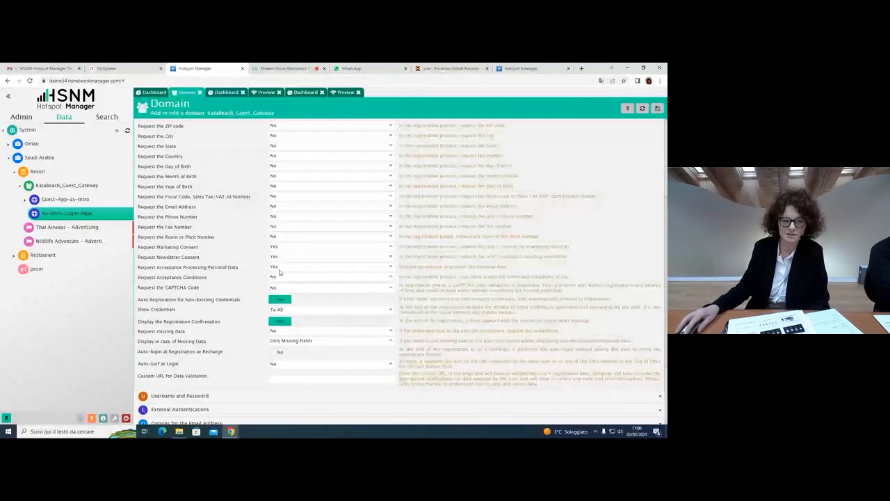
click(352, 96)
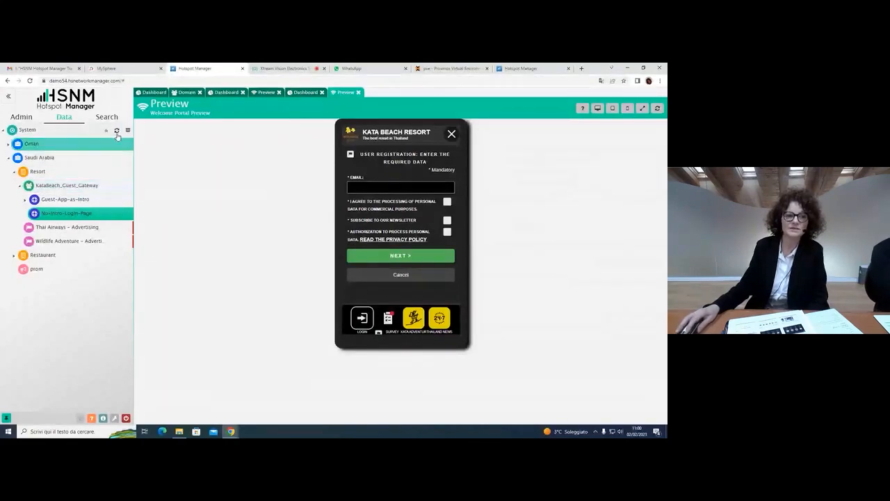
- Open the system-level list of templates and preview the BodiaSPA template, skipping its intro video to reach the login page
click(127, 131)
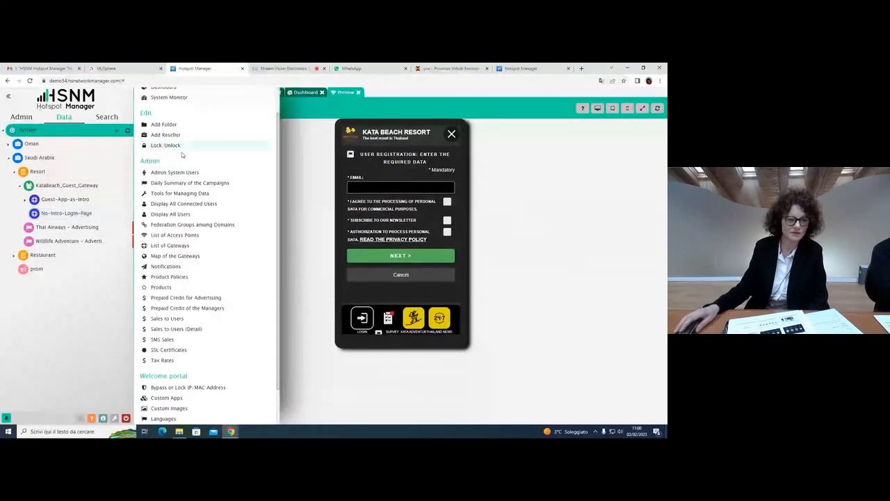
scroll(202, 361, down, 2)
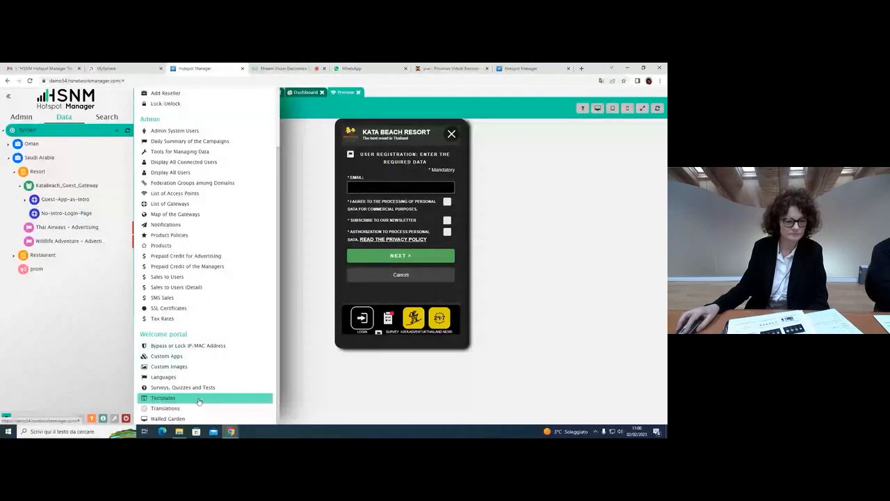
click(198, 397)
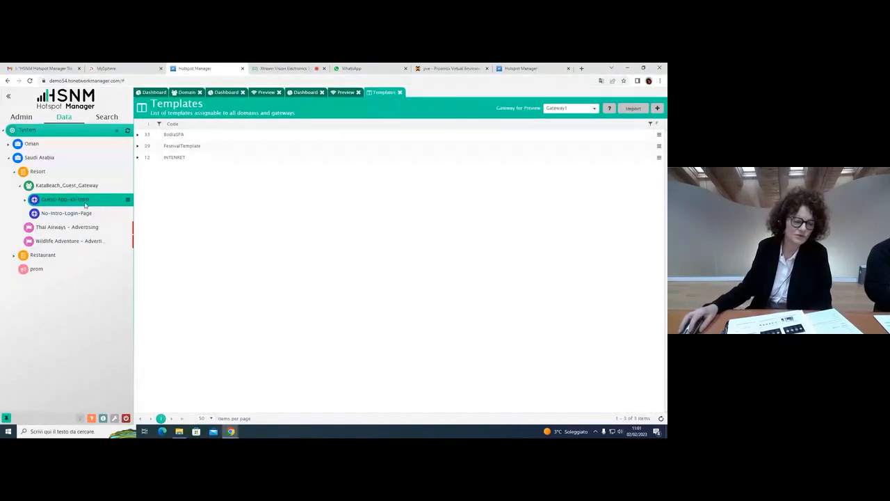
click(122, 186)
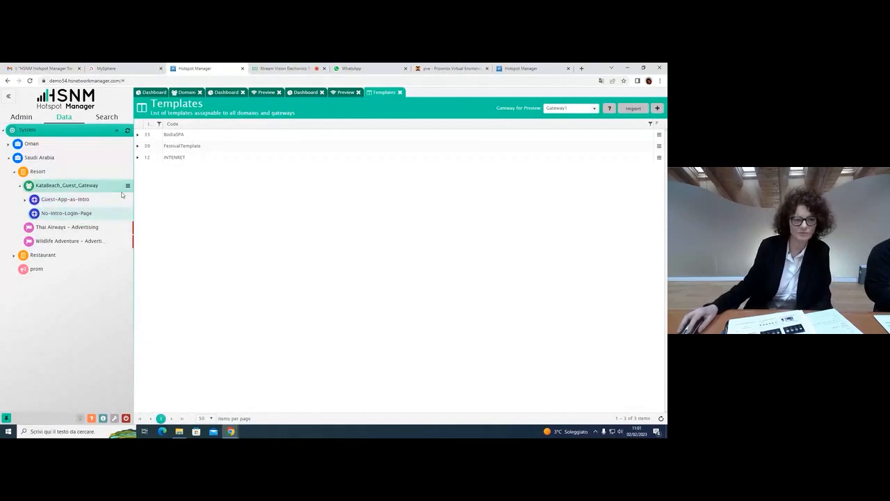
click(137, 134)
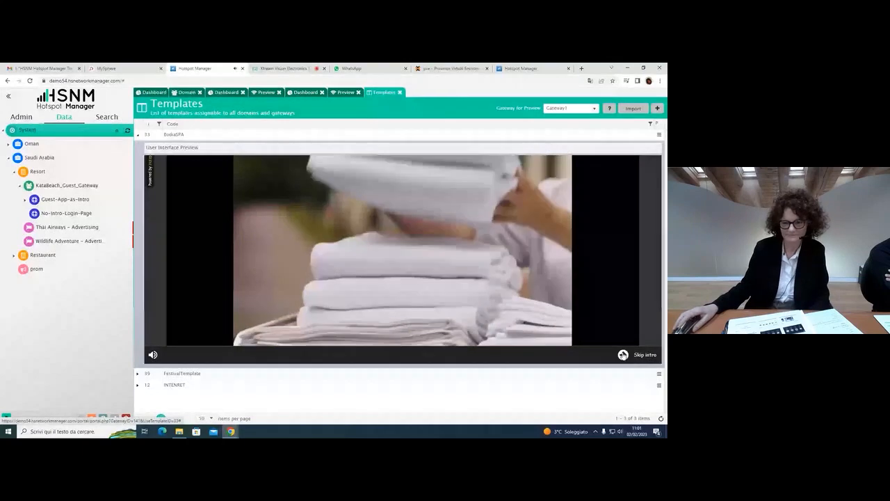
click(621, 354)
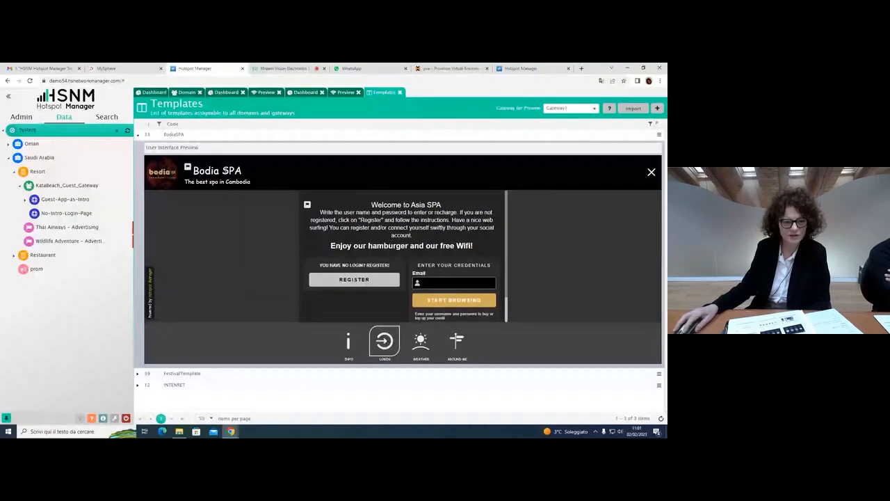
- Open the BodiaSPA template for editing and show the background settings of its welcome portal
click(661, 136)
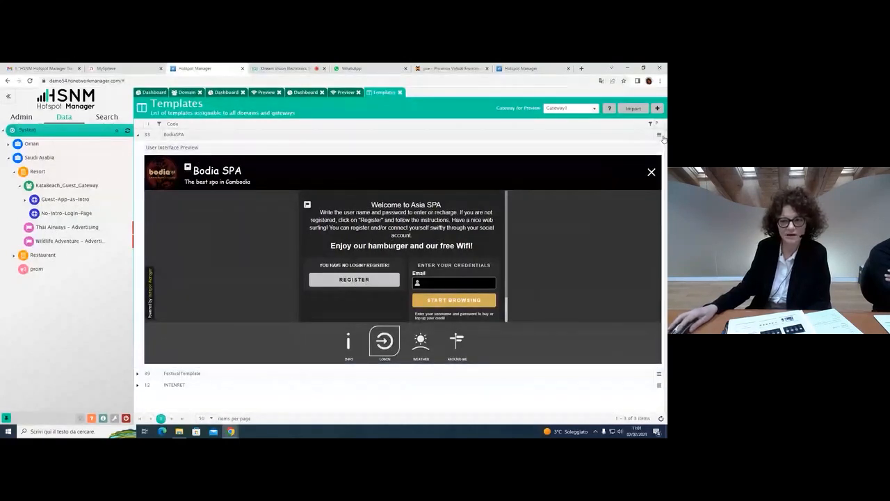
click(553, 109)
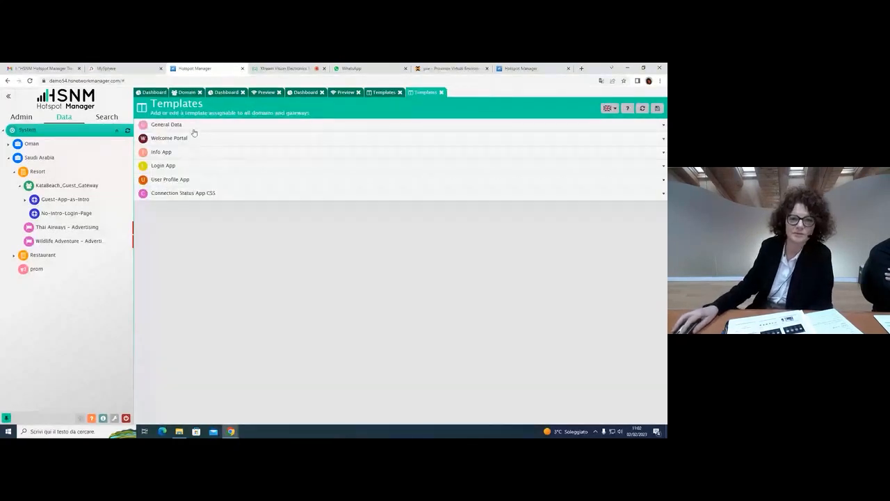
click(194, 138)
click(193, 180)
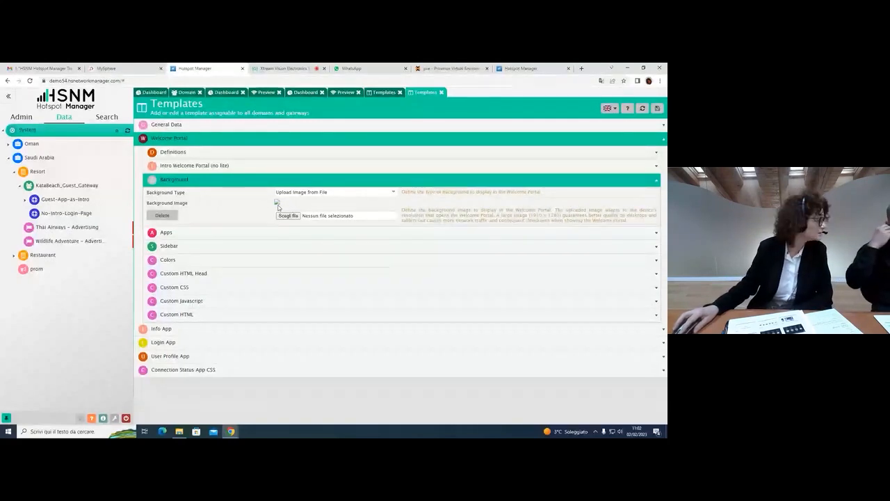
- Set the background type of the template's welcome portal to Hotspot Location Image and save the template
click(202, 182)
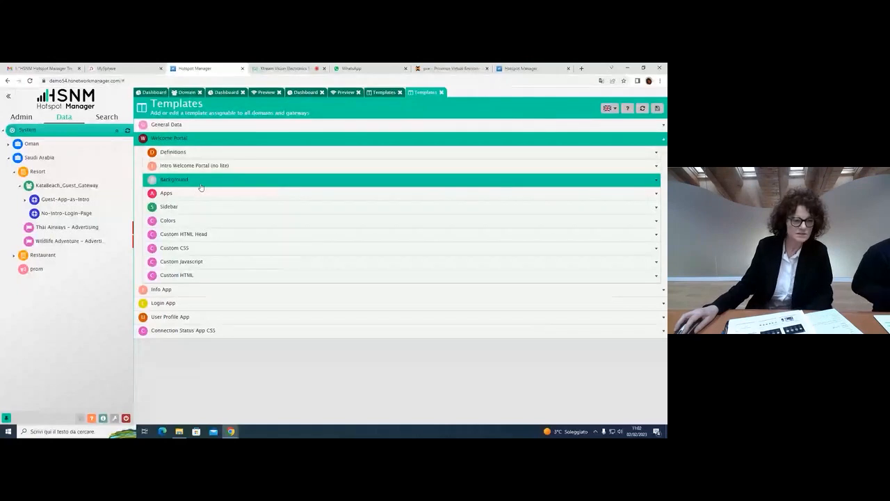
click(196, 184)
click(293, 193)
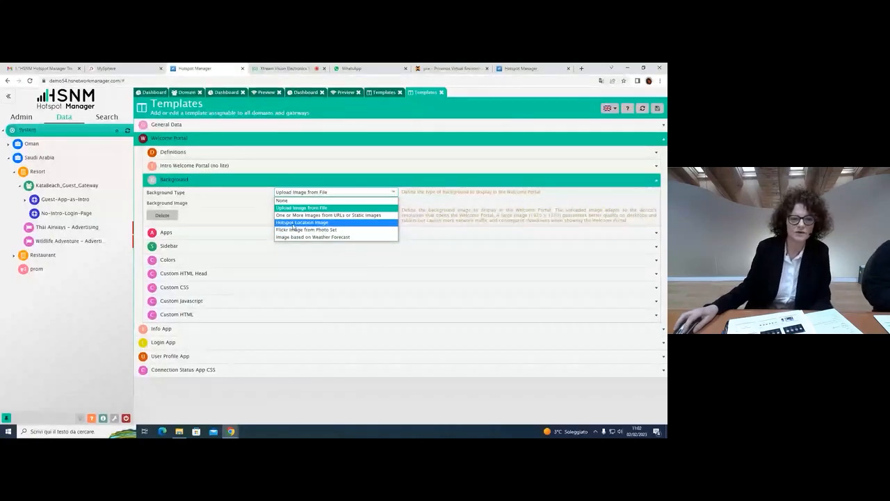
click(294, 222)
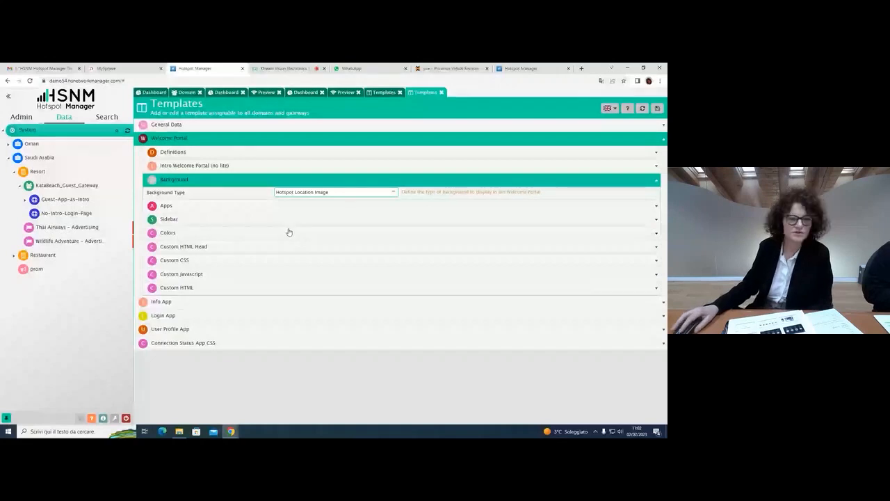
click(657, 108)
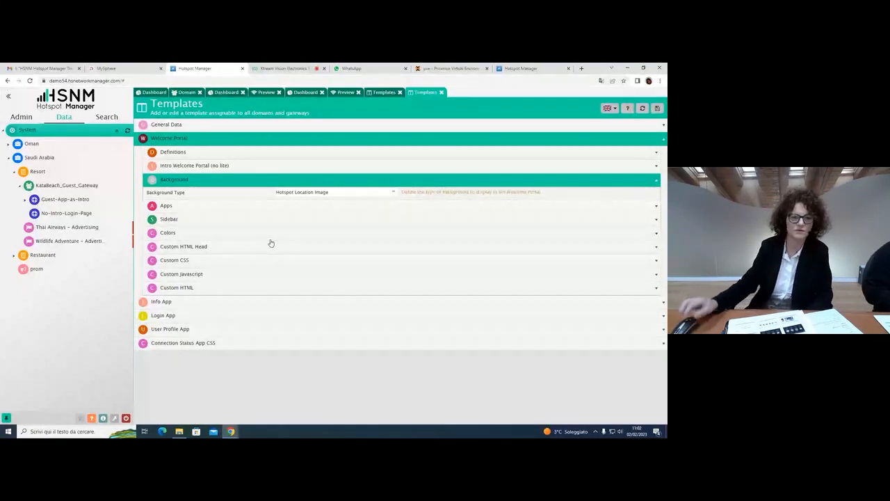
- Return the welcome portal's background type to Upload Image from File and collapse the background settings
click(279, 197)
click(282, 209)
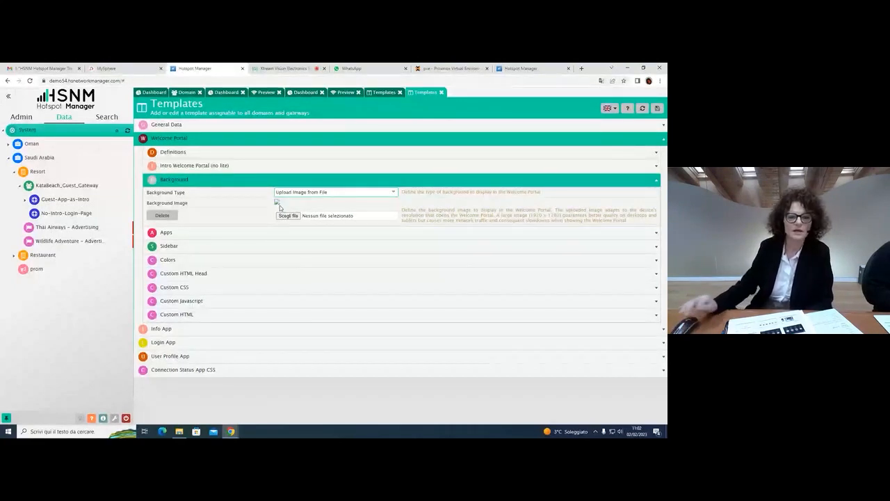
click(185, 179)
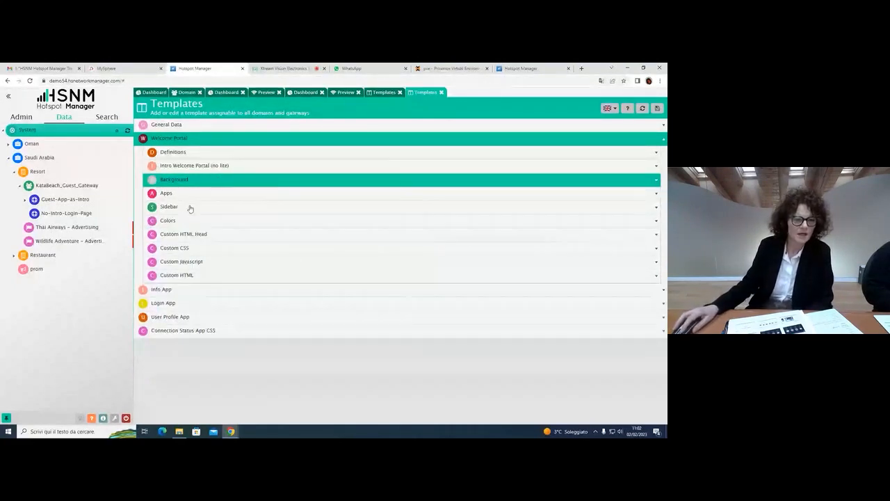
- Set the welcome portal's color type to Custom and look at the color picker for the background without applying a color
click(181, 223)
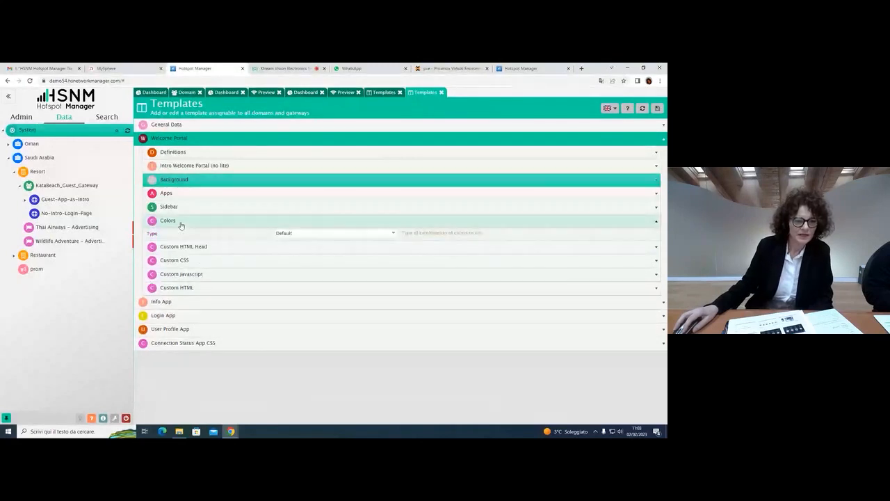
click(327, 233)
click(353, 247)
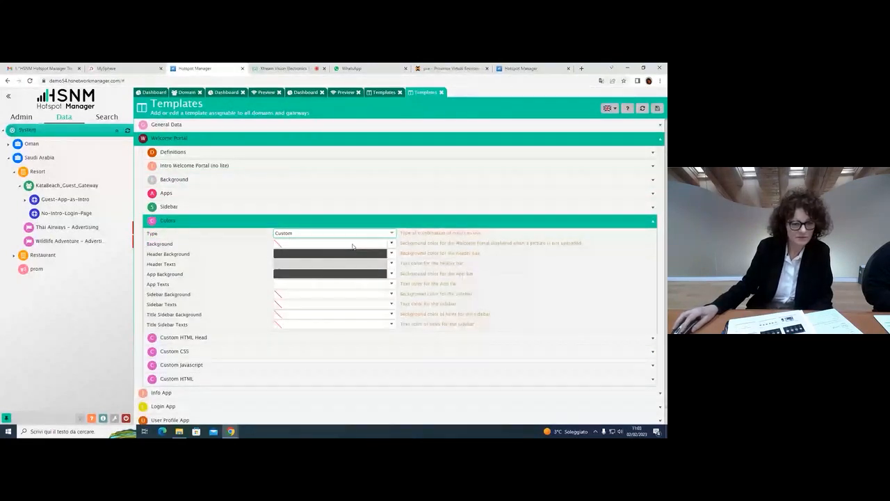
click(352, 245)
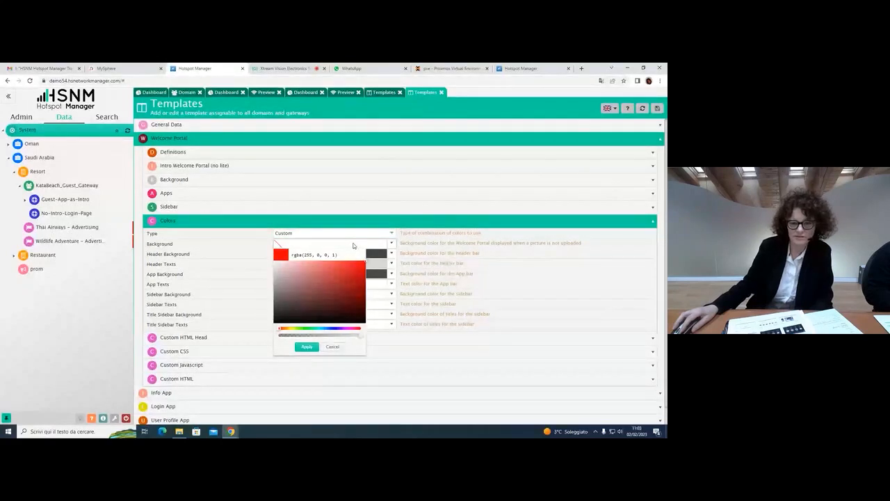
click(353, 245)
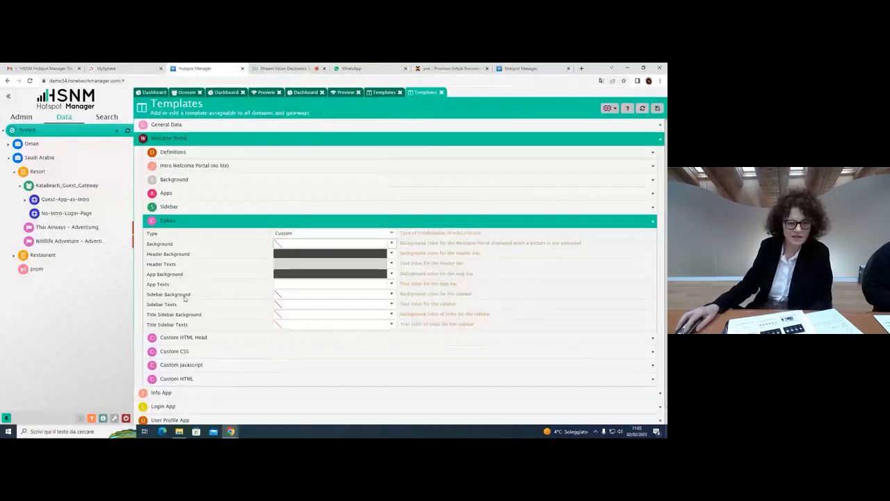
click(183, 224)
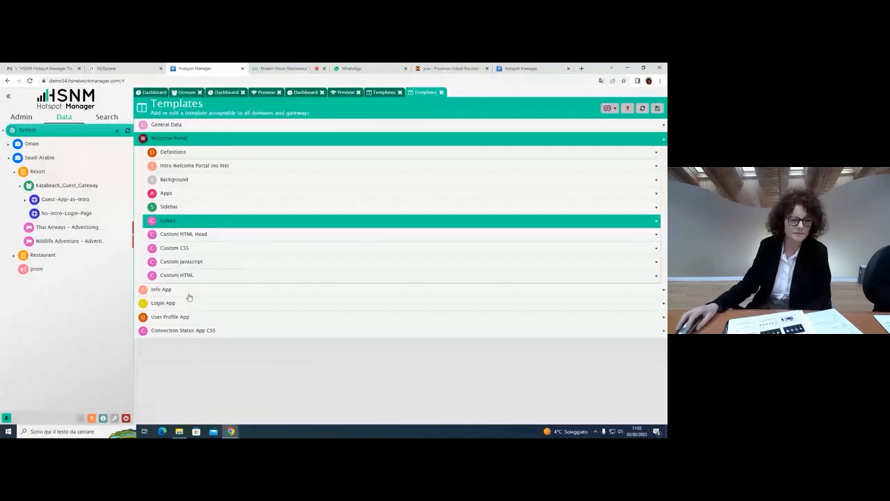
- Review the intro settings of the template's welcome portal, including the intro type and YouTube video ID
click(170, 139)
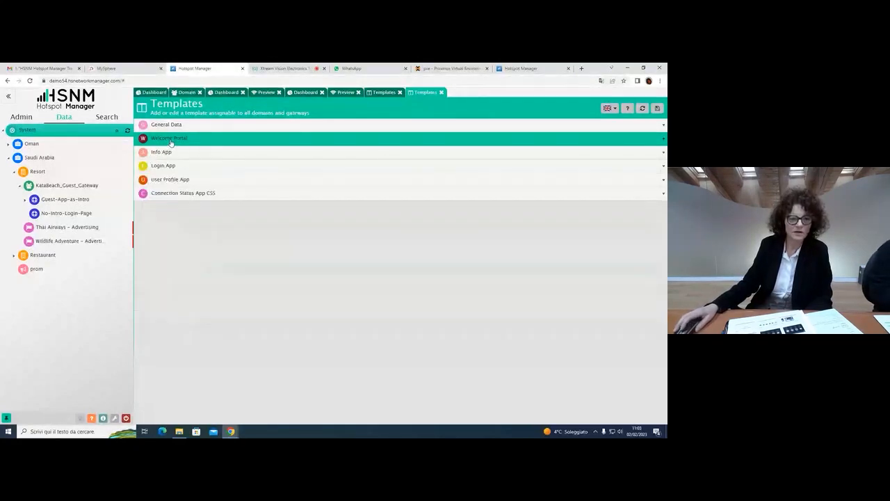
click(170, 139)
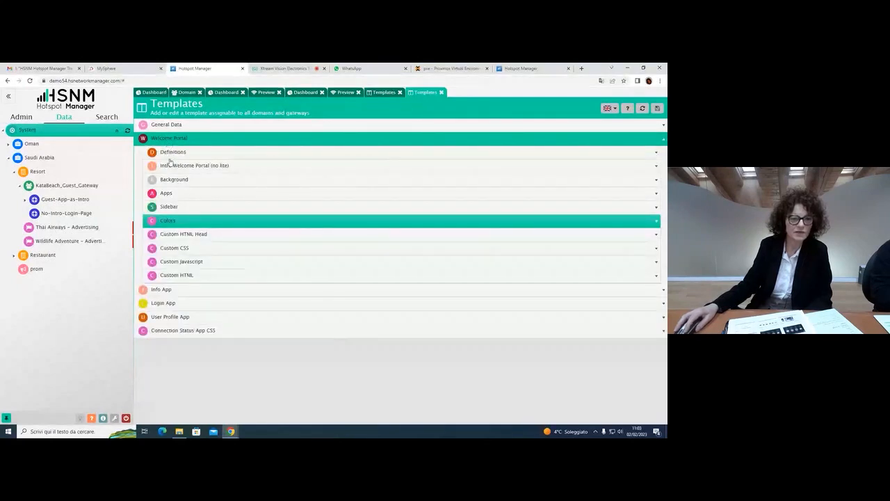
click(170, 166)
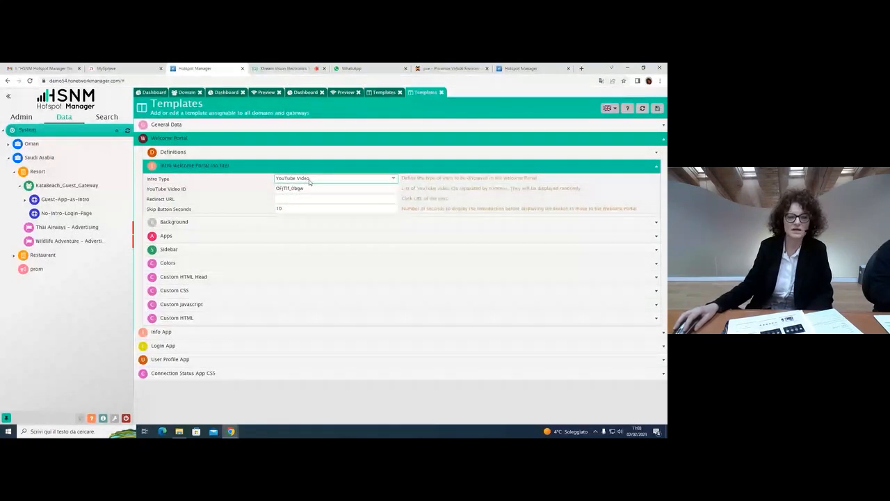
click(223, 165)
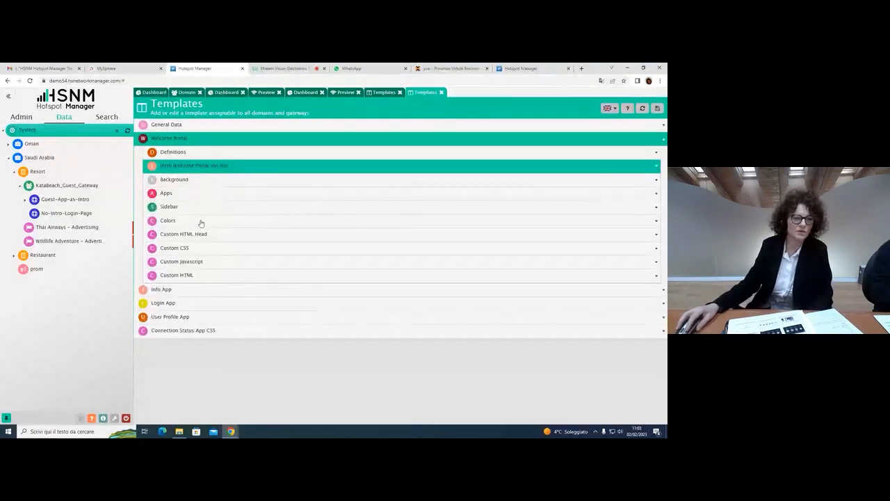
- Look through the template's Info App and Login App settings, including header images and welcome texts
click(158, 289)
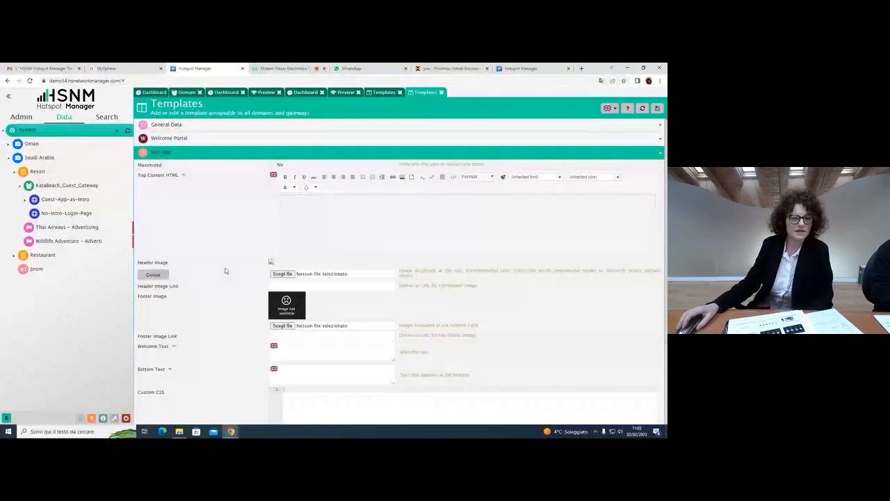
click(168, 155)
click(167, 165)
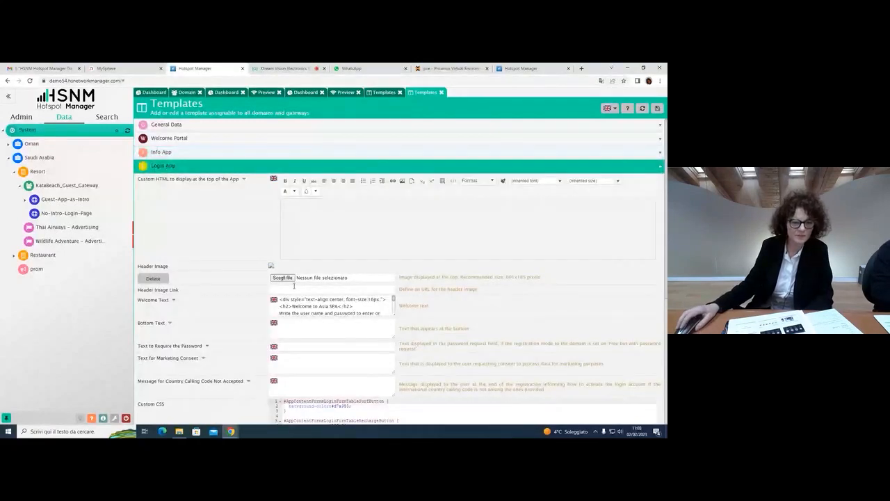
click(202, 168)
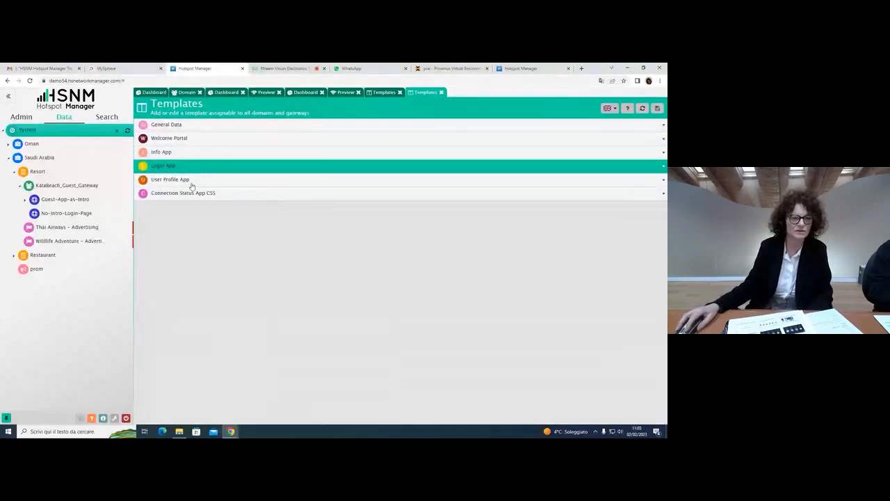
- Go back to the template's welcome portal section and review its background and Apps settings
click(183, 125)
click(185, 125)
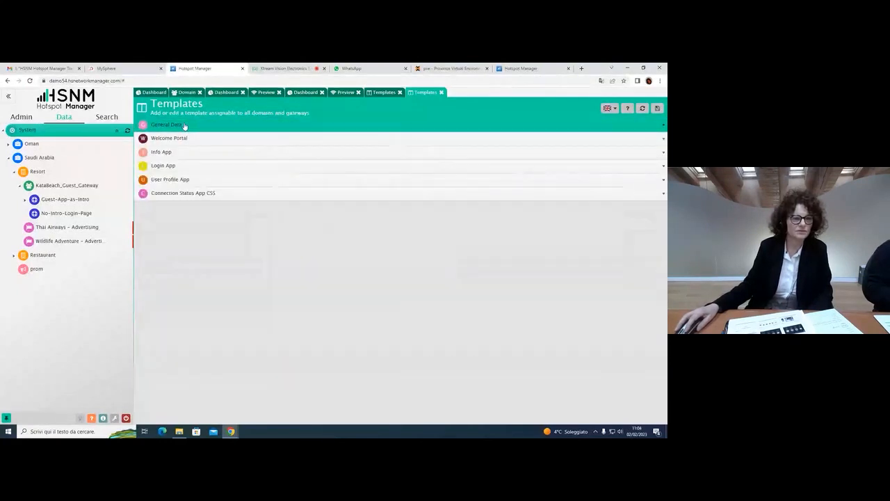
click(178, 140)
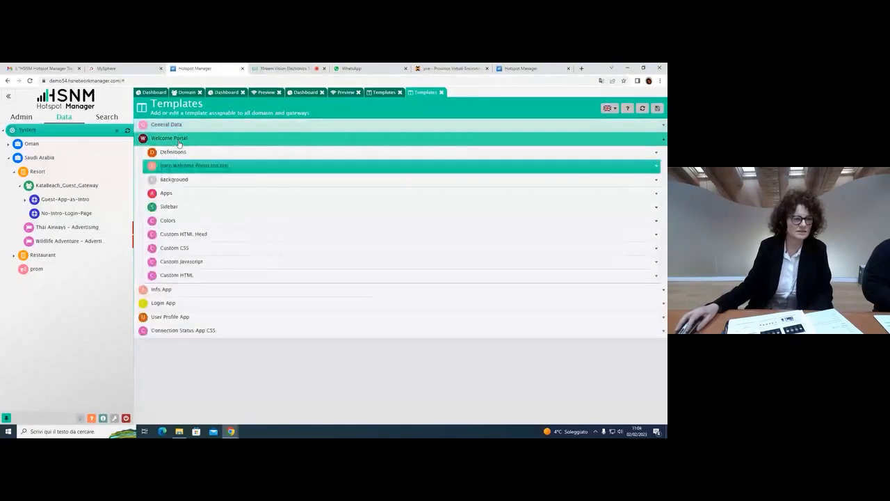
click(176, 181)
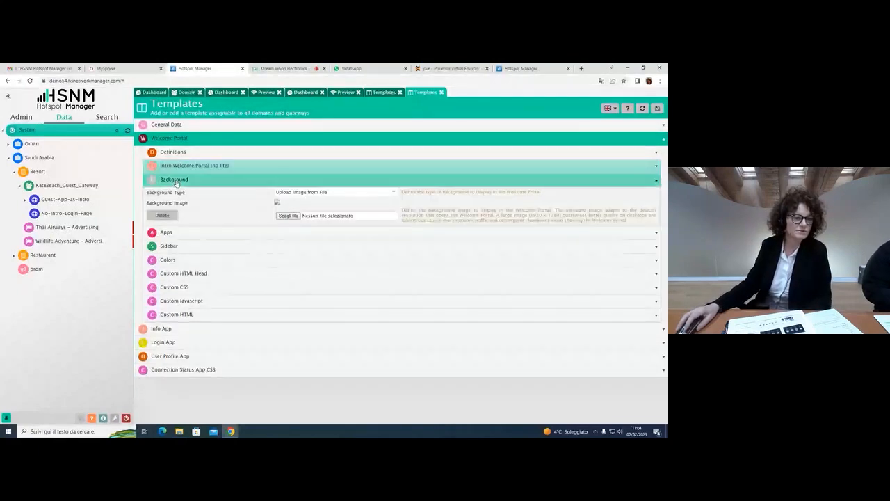
click(176, 180)
click(171, 194)
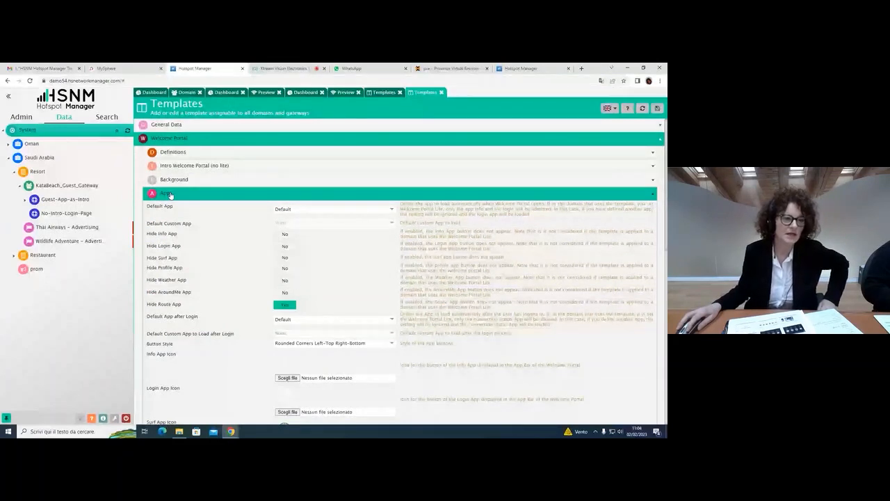
click(170, 195)
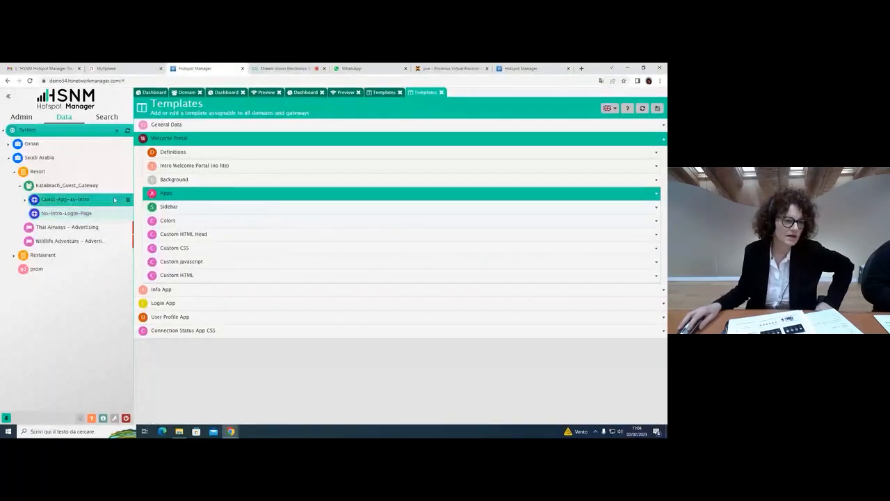
- Open the template assigned to the KataBeach_Guest_Gateway domain and show the Apps settings of its welcome portal
click(126, 200)
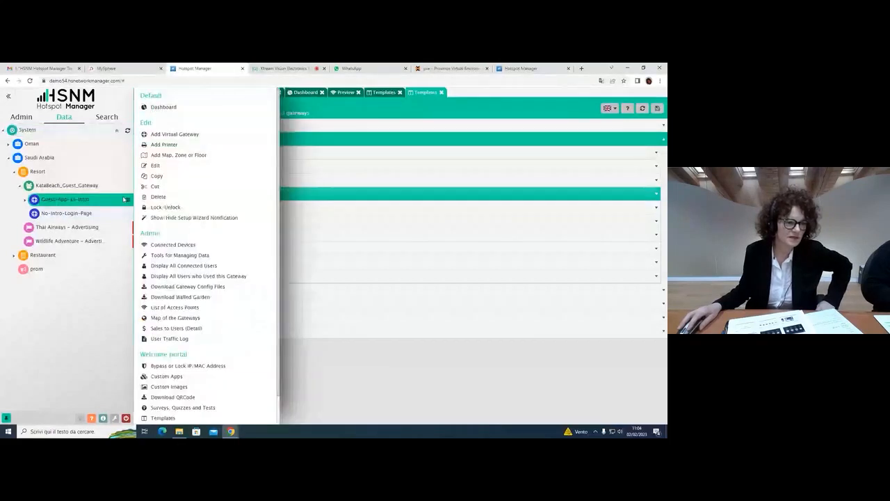
click(126, 189)
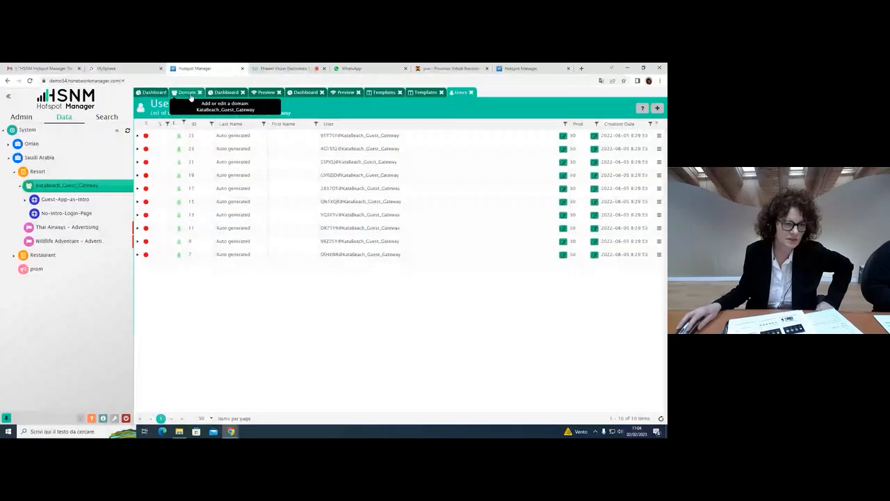
click(187, 93)
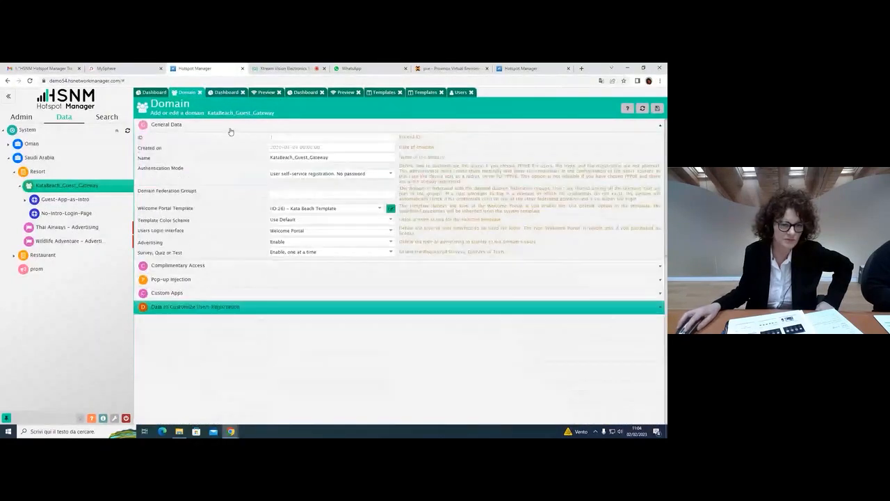
click(391, 209)
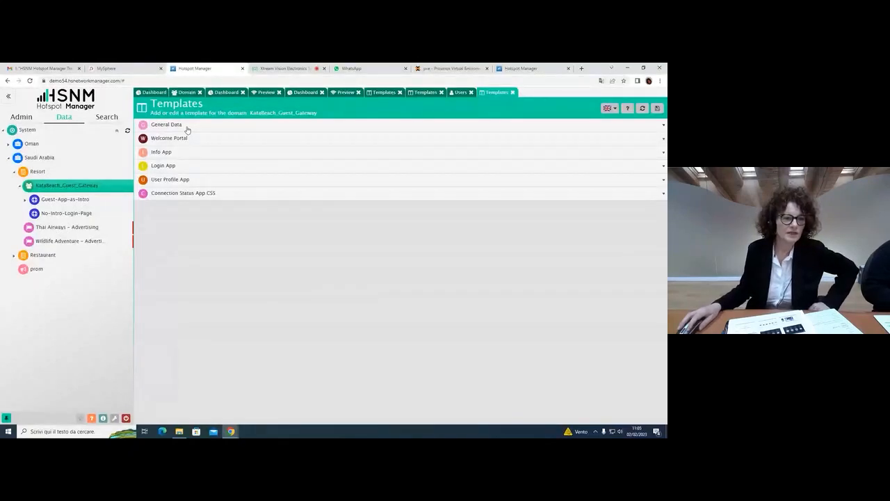
click(181, 139)
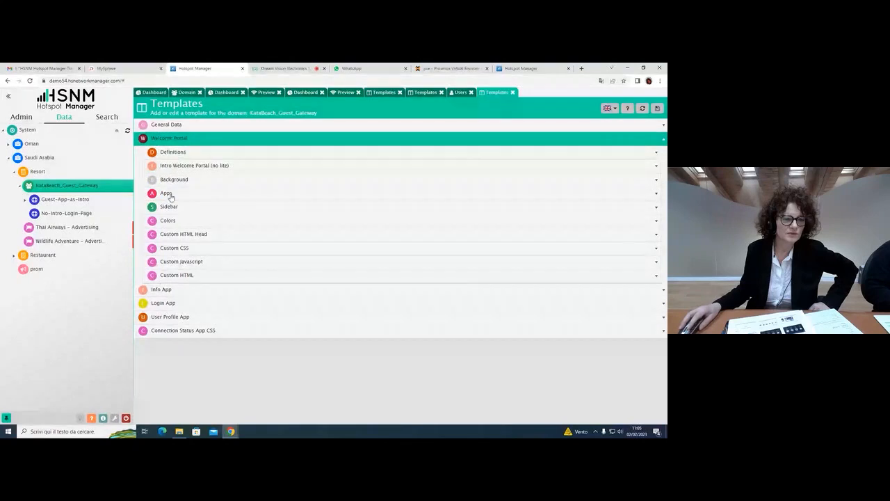
click(169, 193)
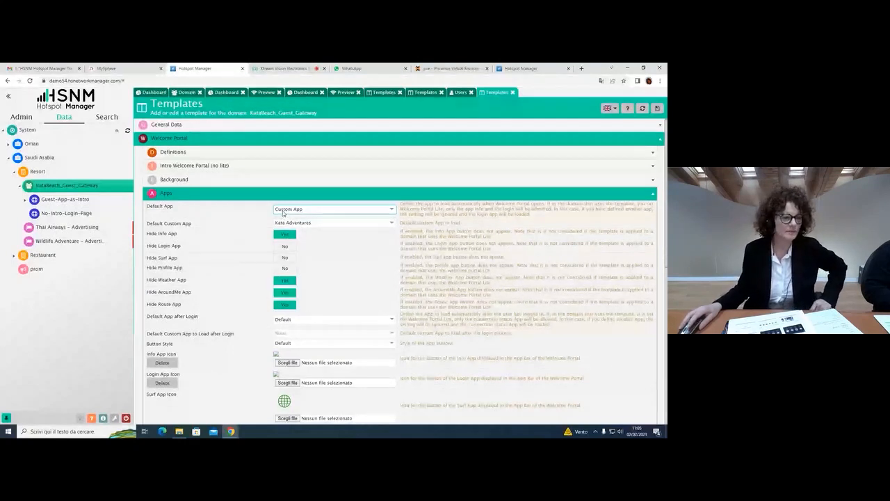
- List the custom apps of the KataBeach_Guest_Gateway domain and open the Kata Adventures app for editing
click(128, 187)
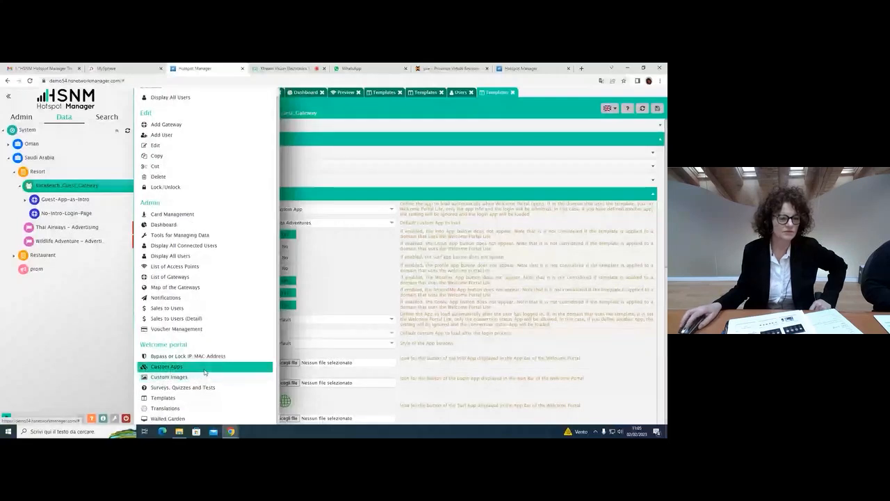
click(205, 387)
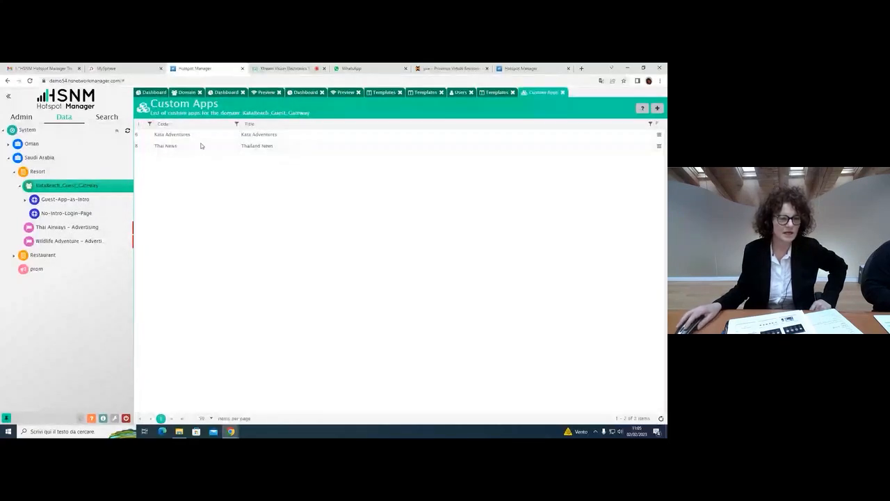
click(659, 135)
click(590, 109)
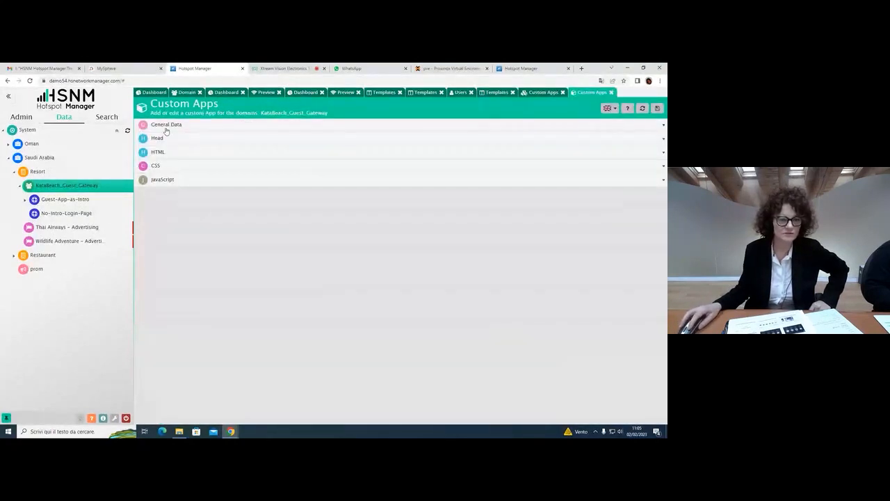
- Review the general data of the Kata Adventures app and its type options, keeping Internal selected
click(166, 128)
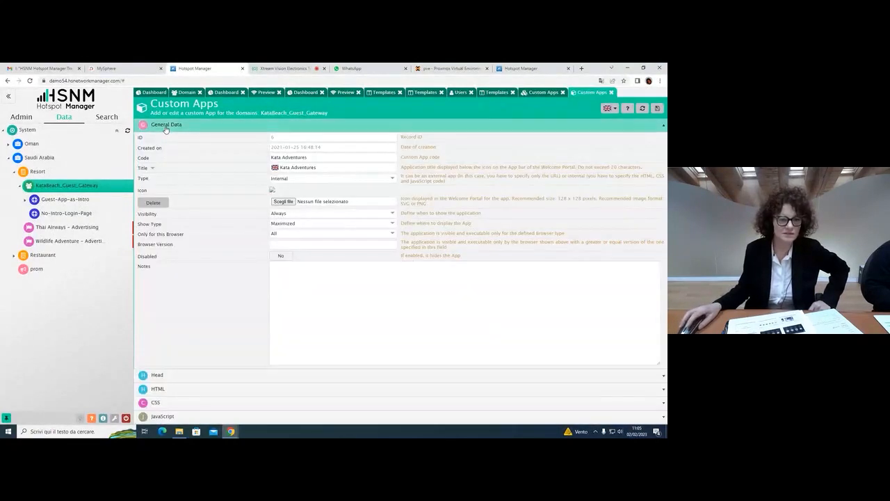
click(331, 181)
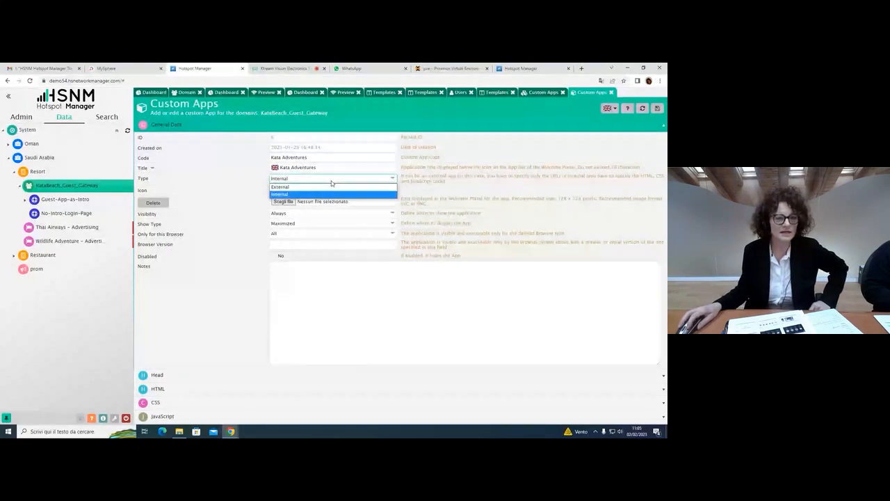
click(334, 193)
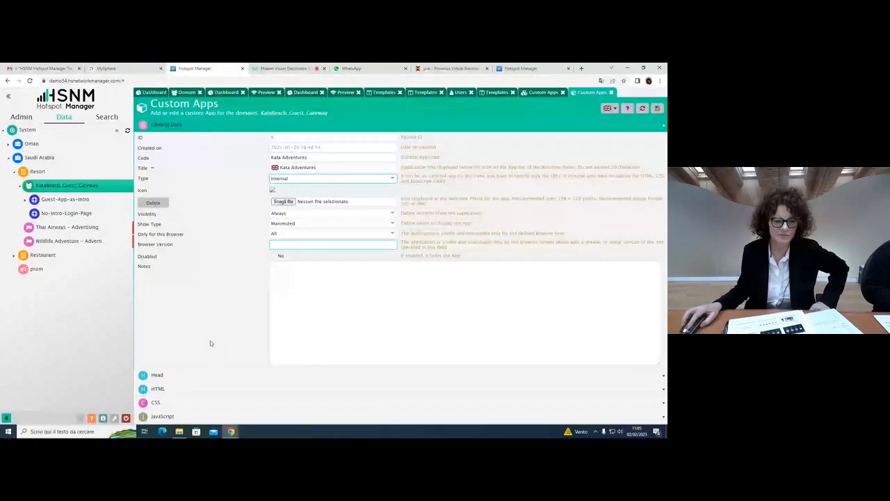
- Review the Head, HTML, CSS and JavaScript code of the Kata Adventures app, and close the app and the custom apps list
click(202, 376)
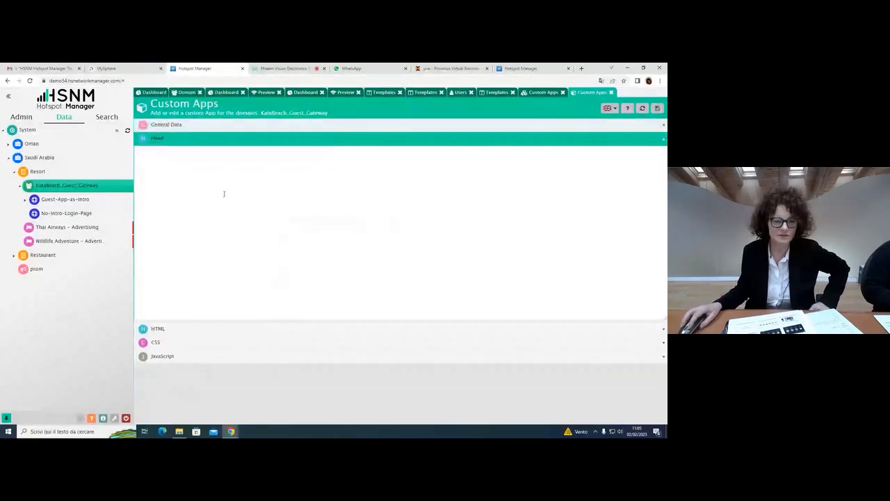
click(158, 329)
click(165, 342)
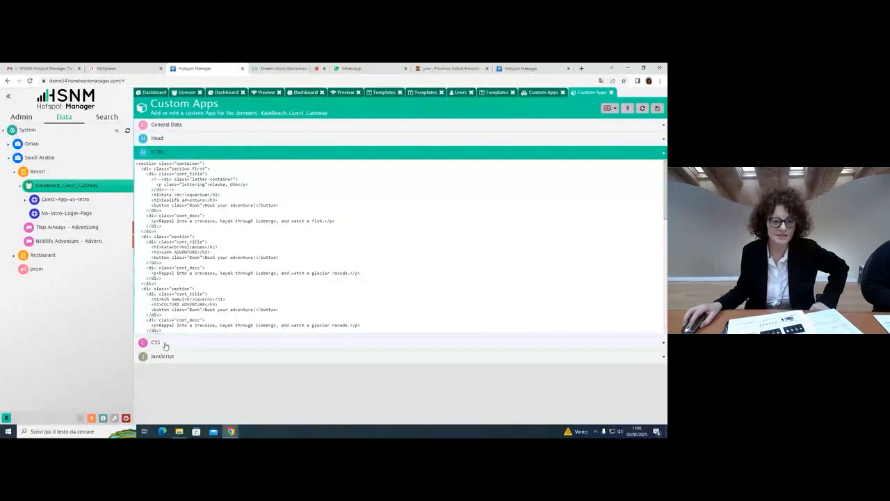
click(167, 356)
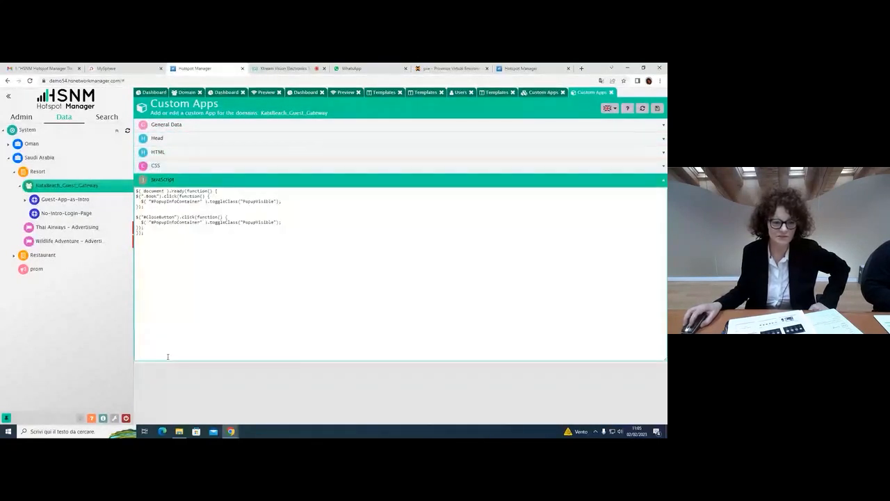
click(612, 92)
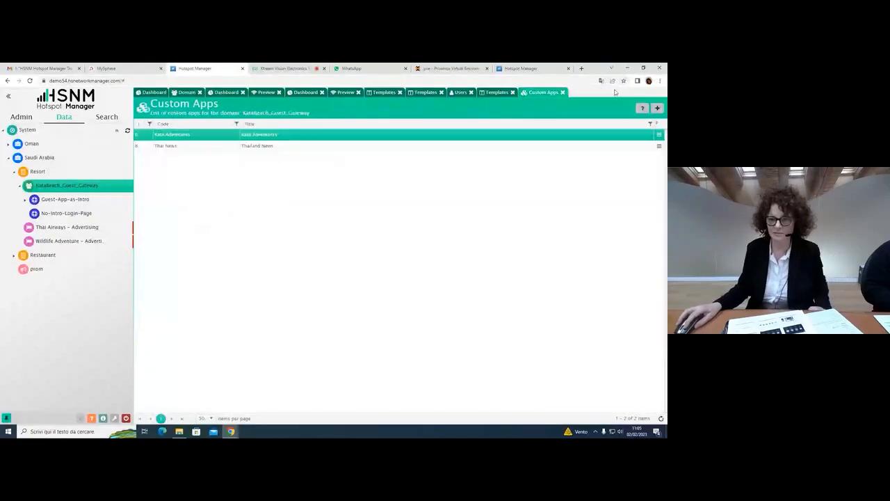
click(562, 92)
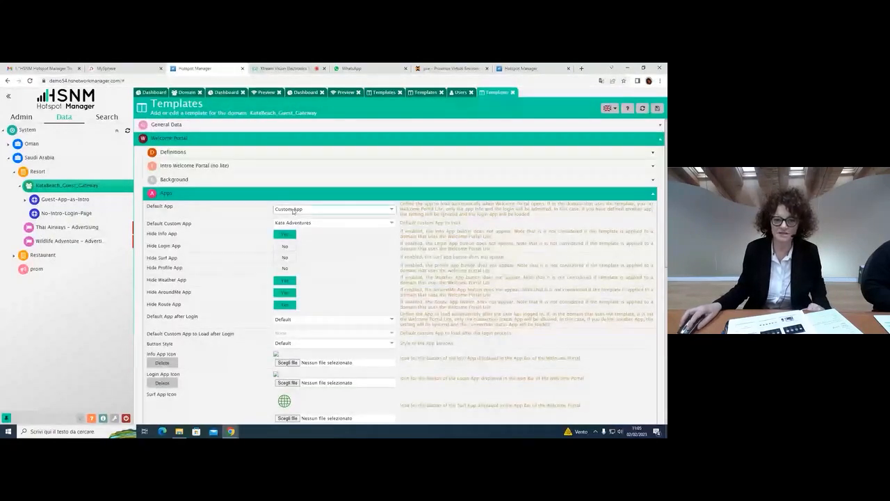
- Show the welcome portal preview of the Guest-App-as-Intro gateway with the Kata Adventures app as its opening page
click(103, 201)
click(127, 201)
scroll(180, 389, down, 1)
click(179, 408)
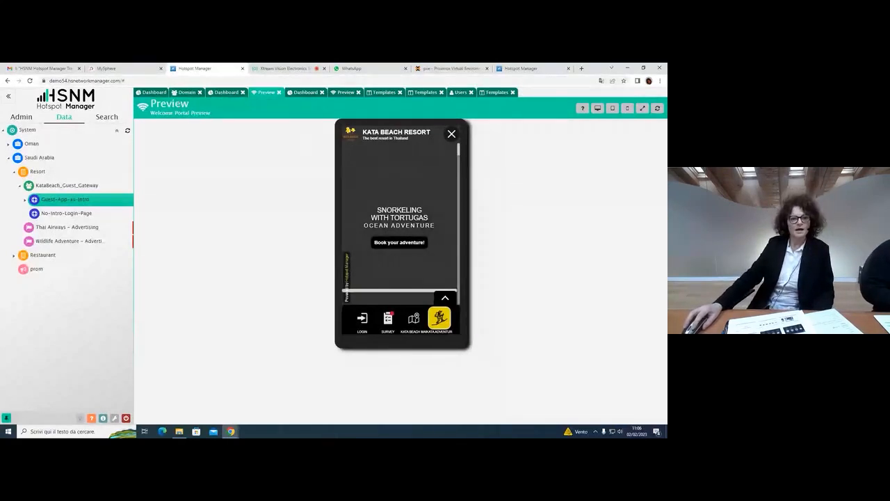
click(100, 211)
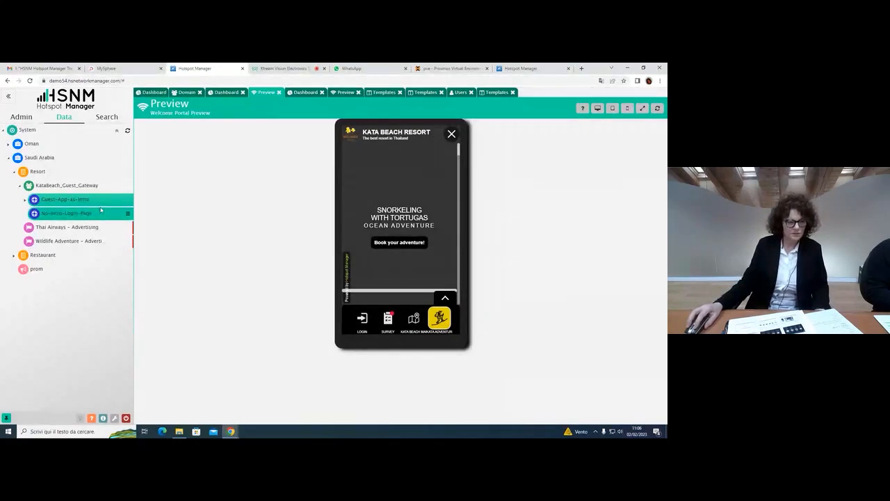
- Collapse the template's welcome portal section and review the Redirections settings of the KataBeach_Guest_Gateway domain
click(492, 93)
click(248, 141)
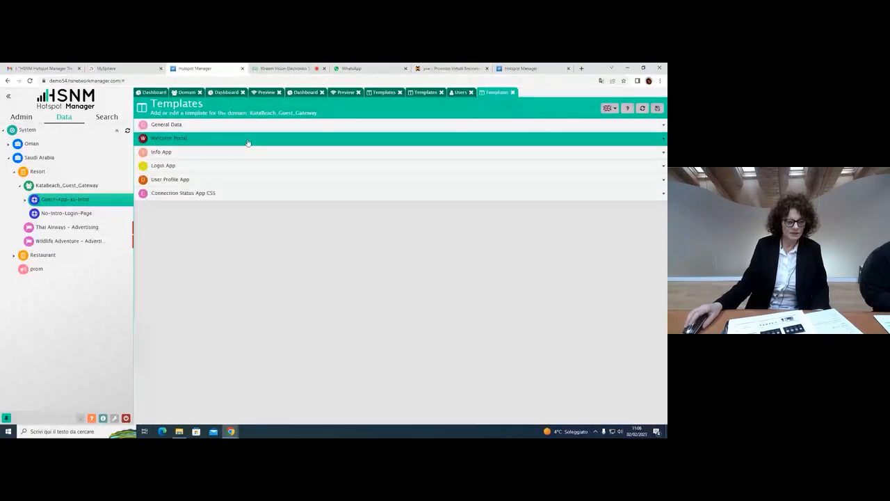
click(186, 92)
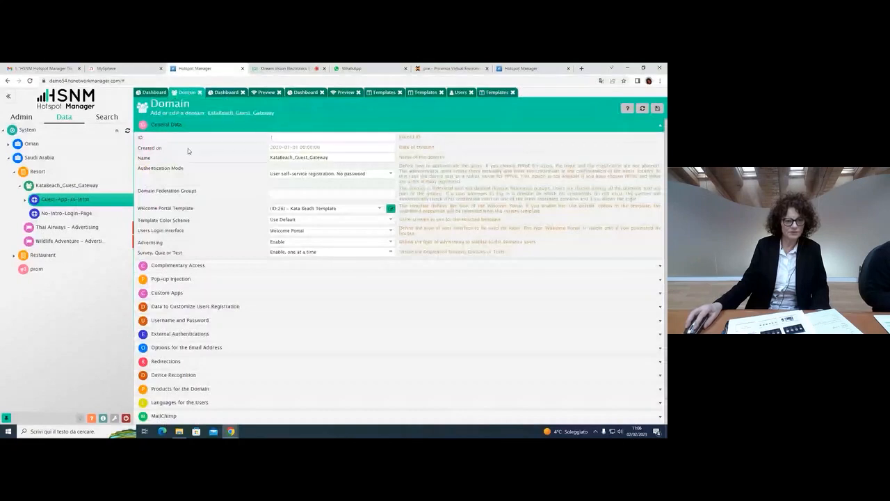
click(175, 126)
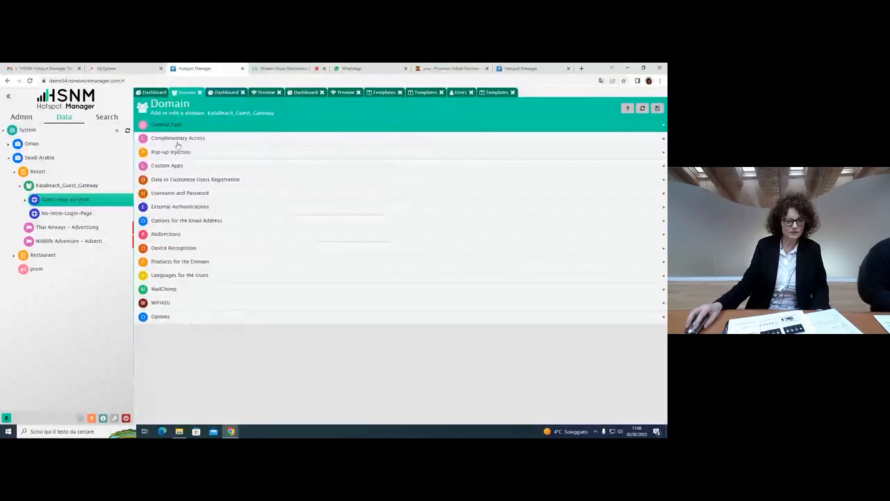
click(165, 235)
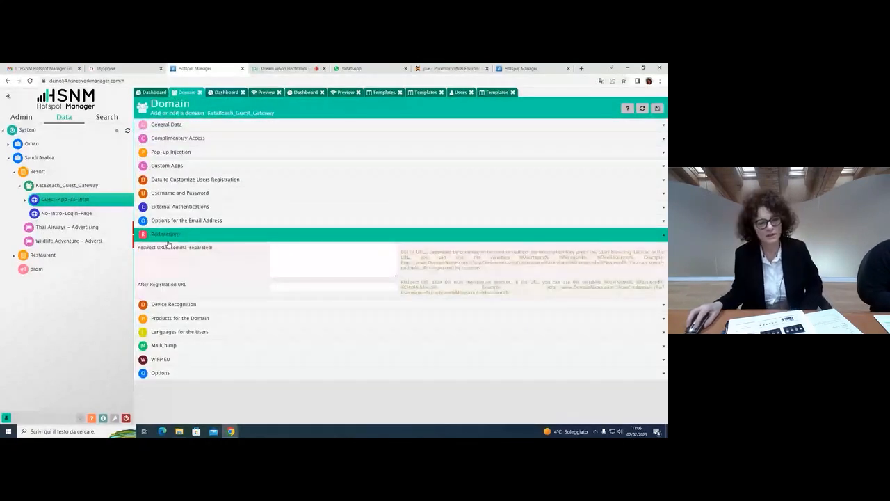
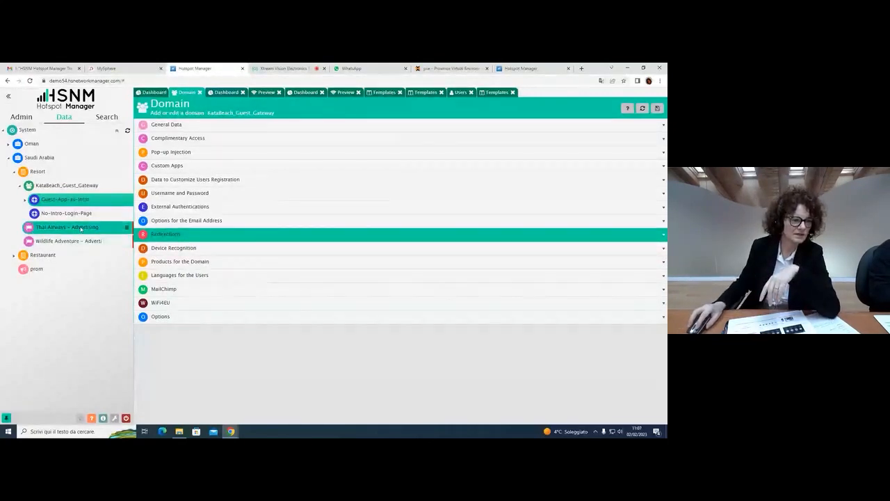
- Open the Thai Airways advertising campaign for editing and review its general definitions, including dates and activation hours
click(126, 230)
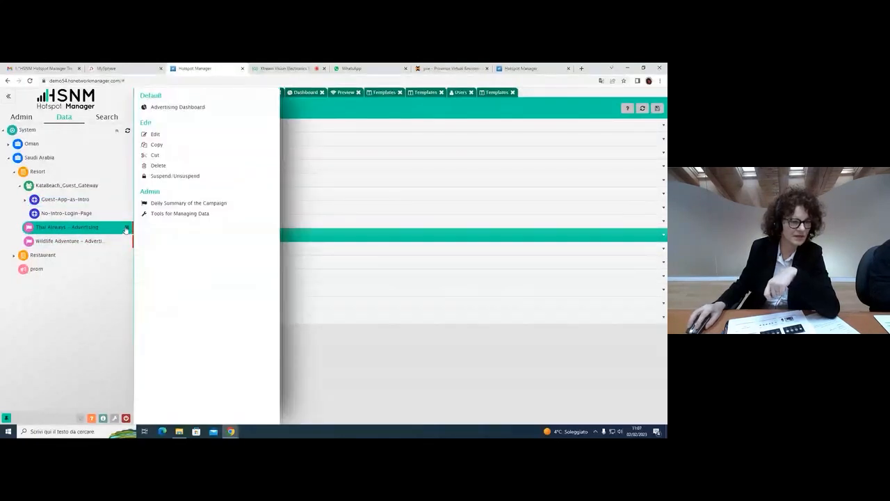
click(163, 137)
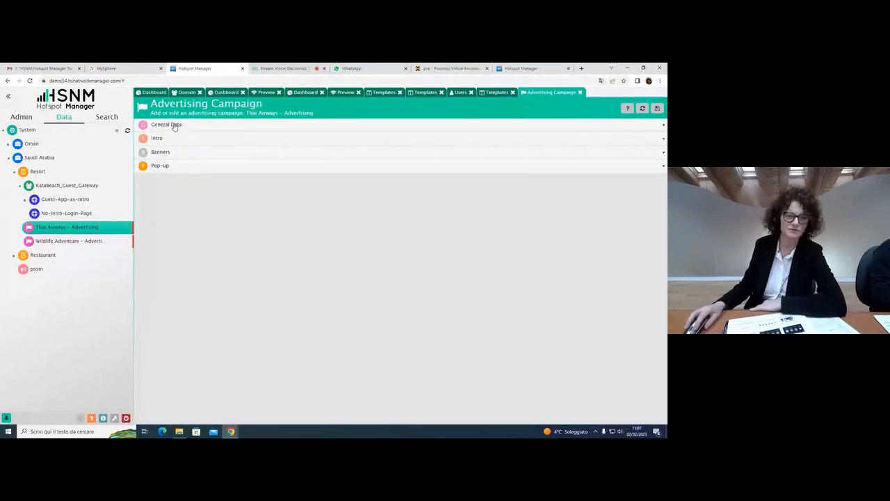
click(174, 126)
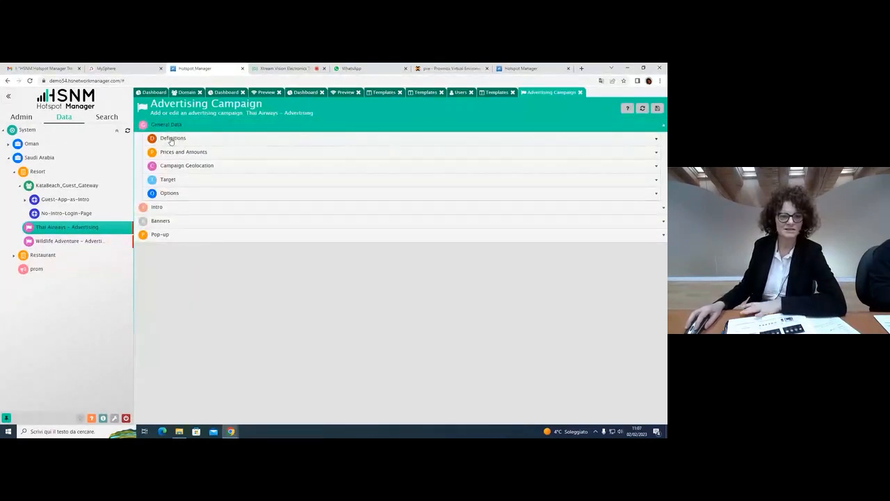
click(172, 139)
click(280, 225)
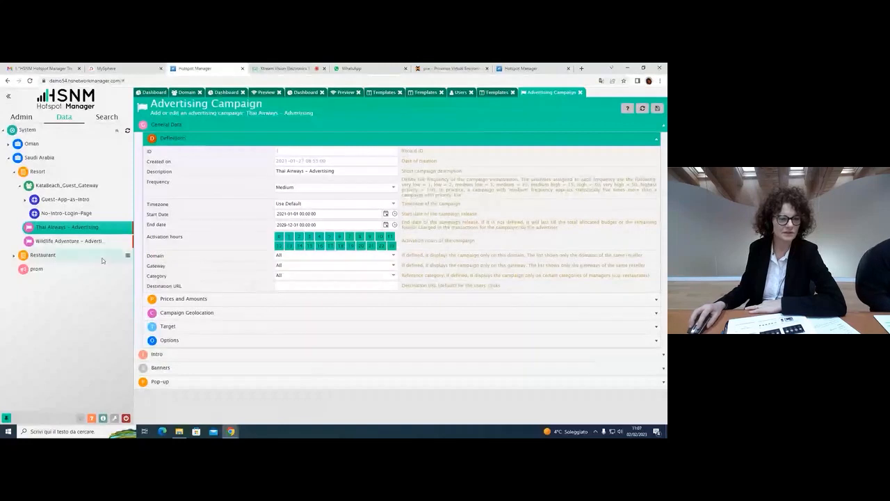
click(126, 229)
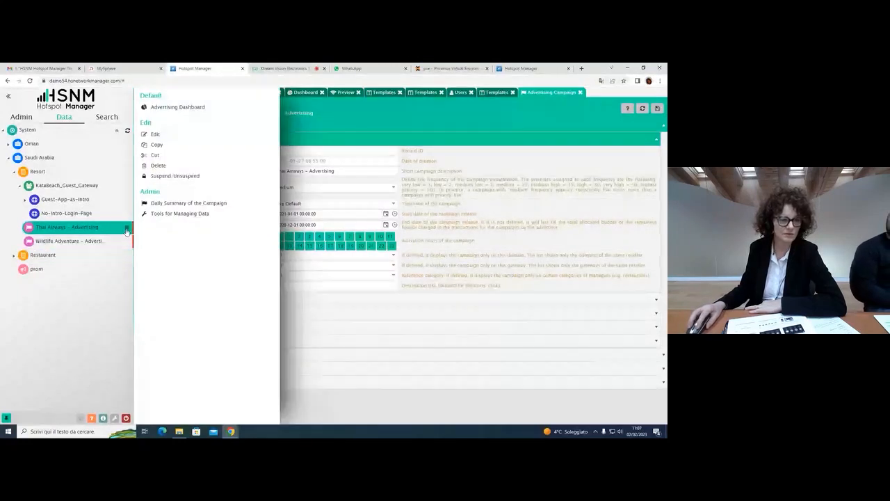
click(127, 231)
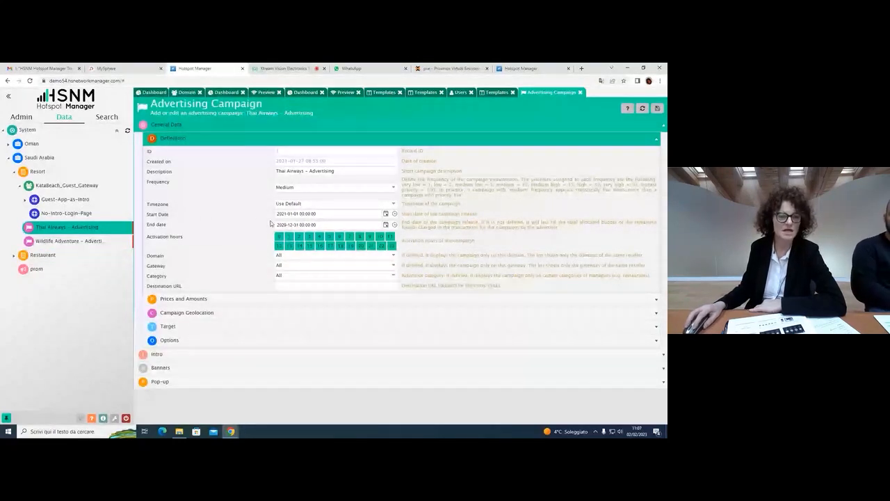
click(340, 224)
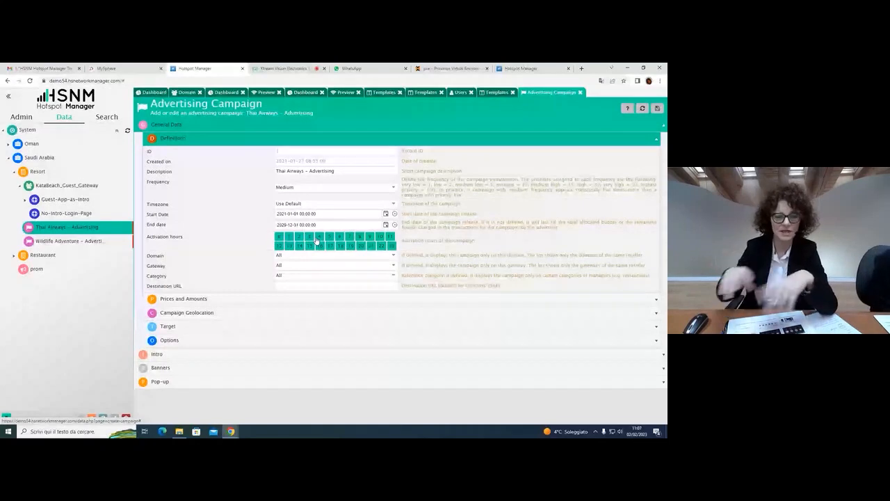
- Review the Thai Airways campaign's budgets and click and impression costs, along with its geolocation and target settings
click(229, 298)
click(290, 171)
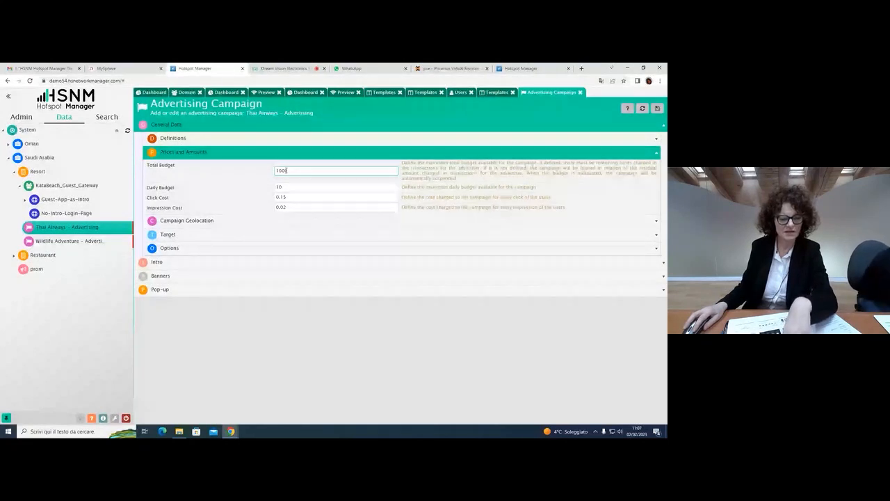
click(234, 203)
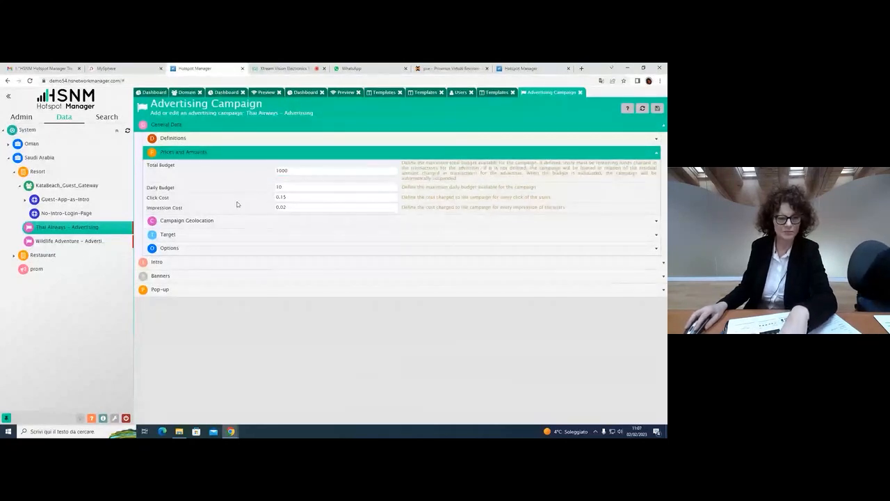
click(304, 199)
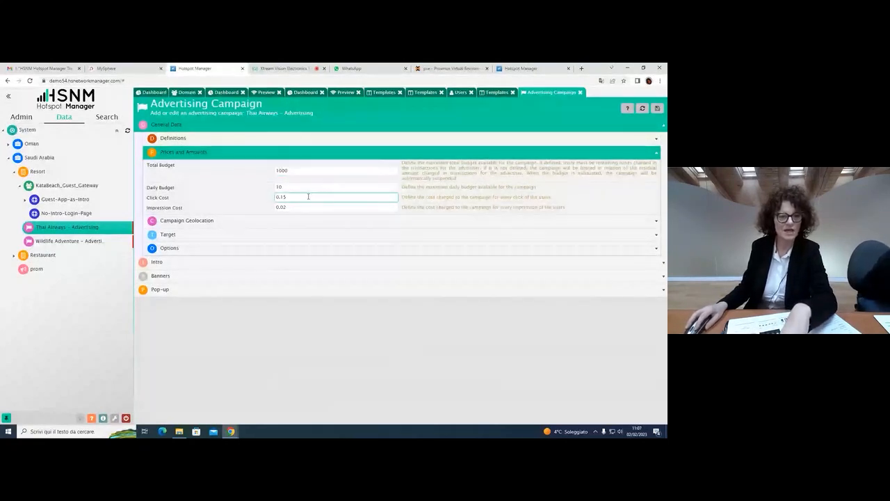
click(290, 208)
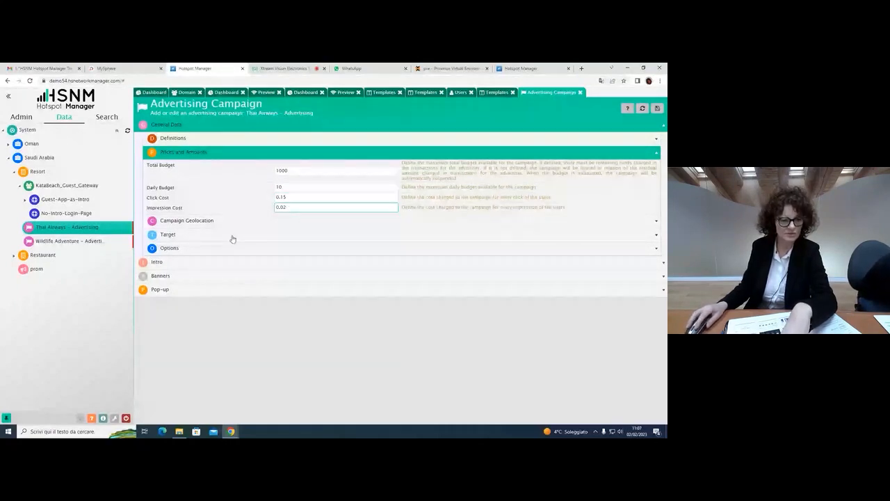
click(214, 221)
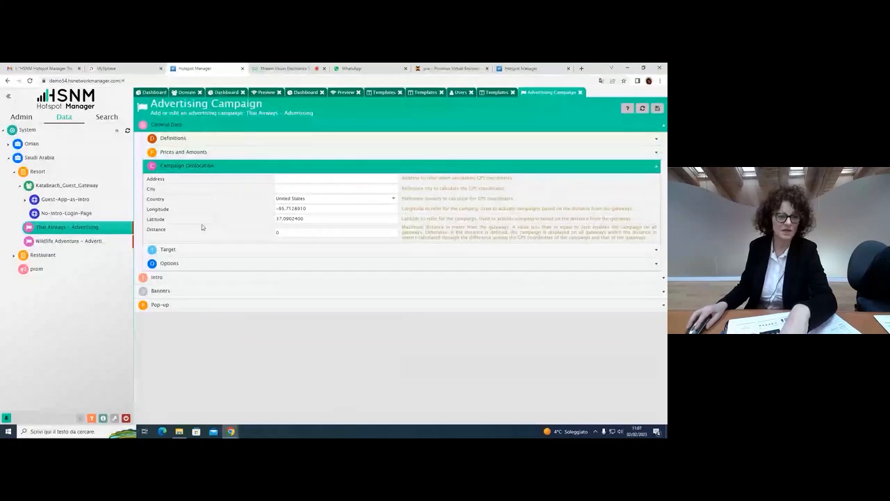
click(200, 249)
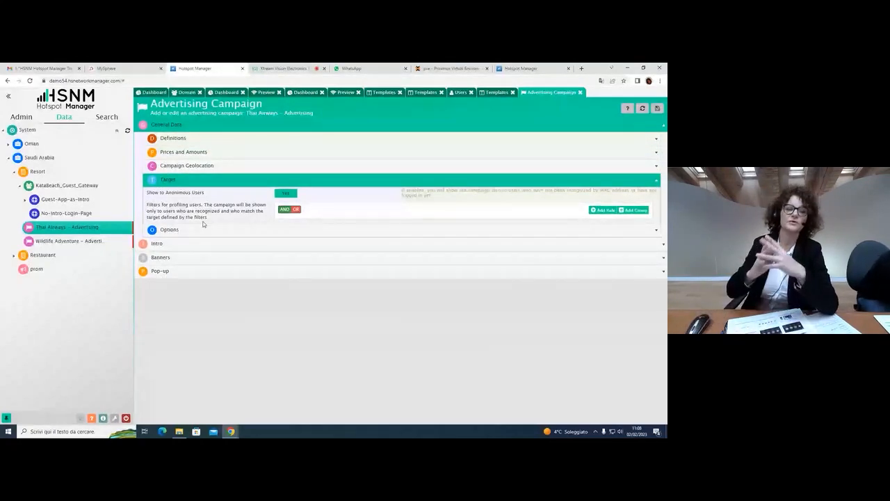
- Check which user registration data the KataBeach_Guest_Gateway domain requests and return to the campaign's target settings
click(185, 91)
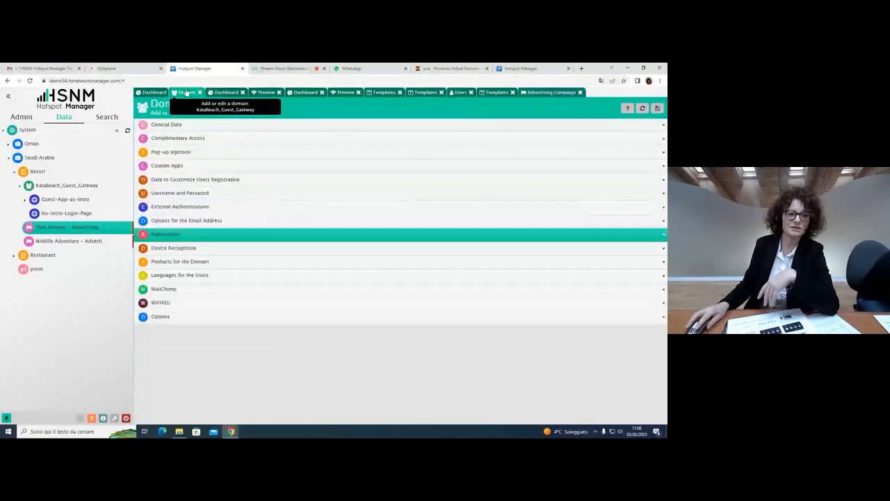
click(180, 179)
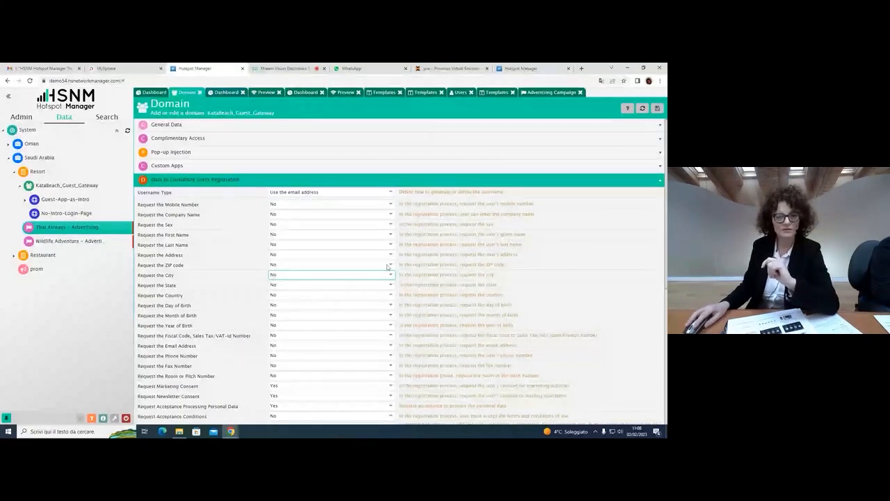
click(537, 94)
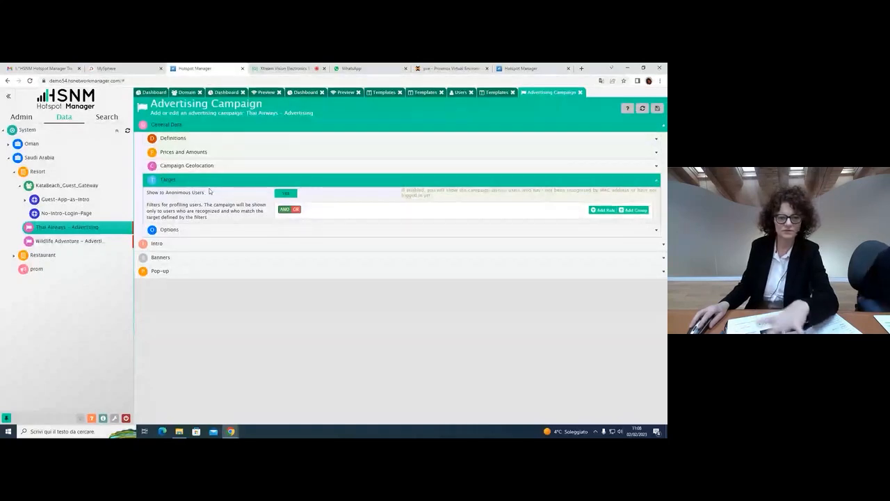
- Disable showing the campaign to anonymous users and add a target filter rule on City with the Equal condition
click(282, 195)
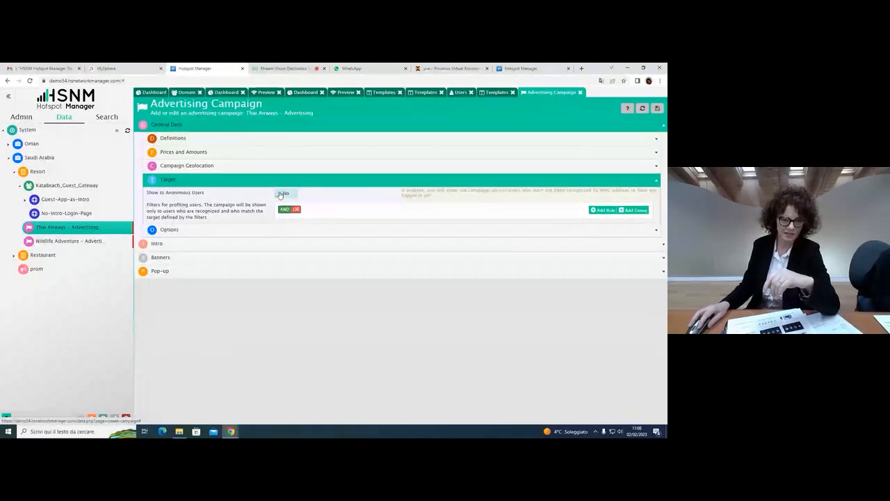
click(606, 211)
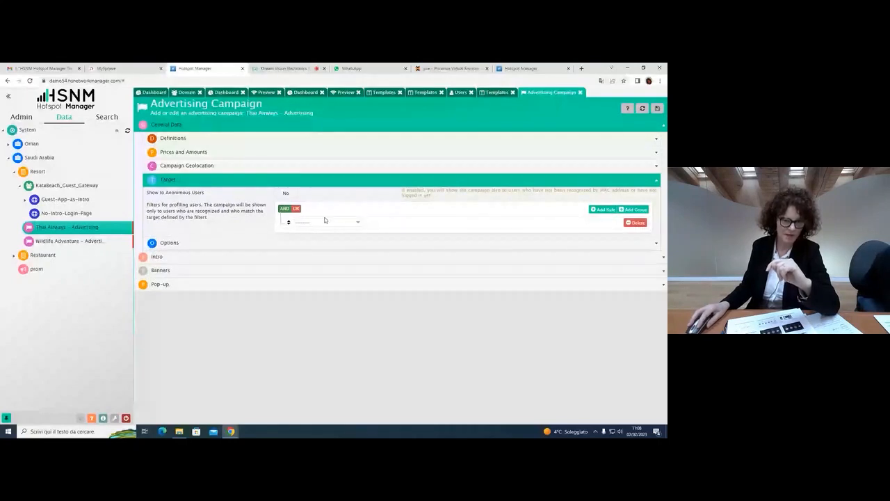
click(360, 223)
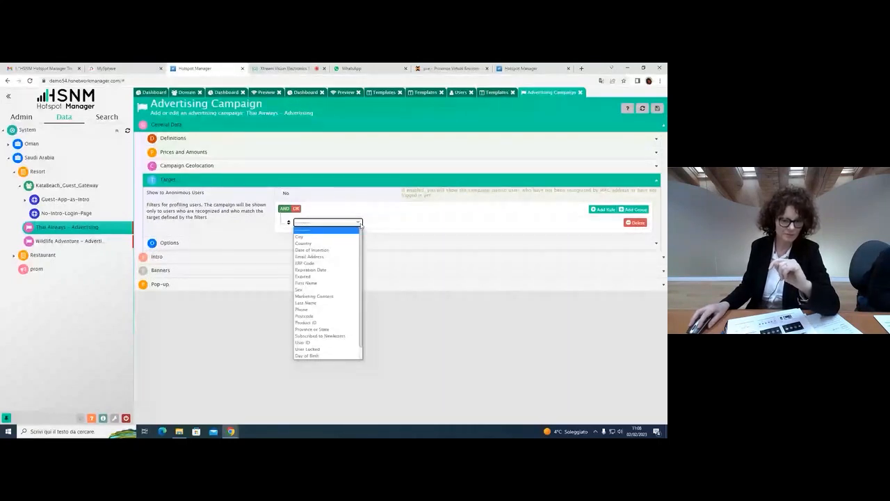
click(329, 238)
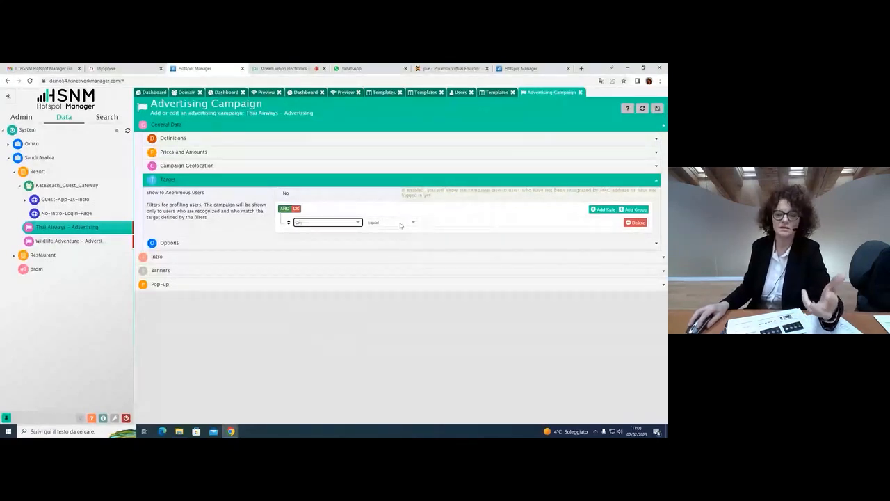
click(236, 185)
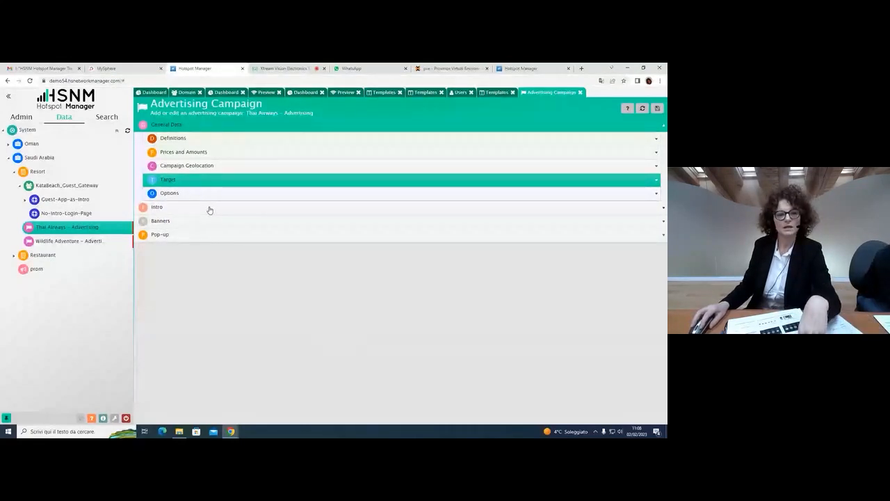
- Show the Thai Airways campaign's Welcome Portal Intro settings
click(208, 208)
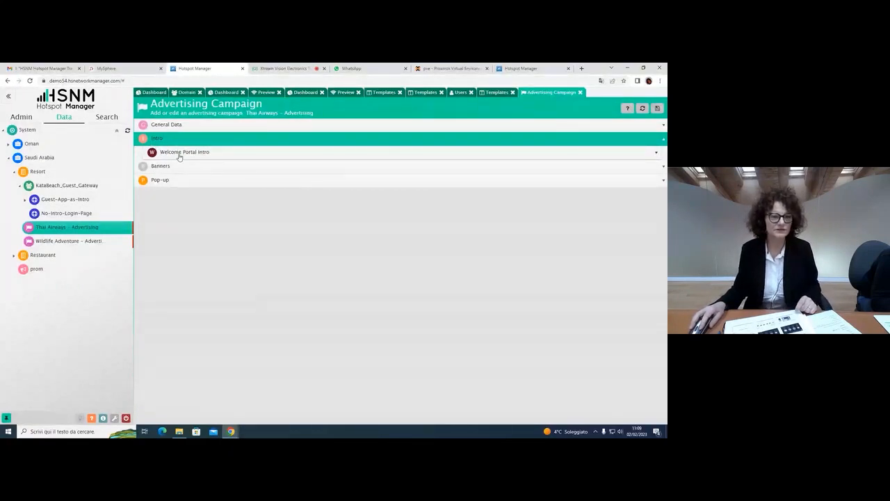
click(179, 154)
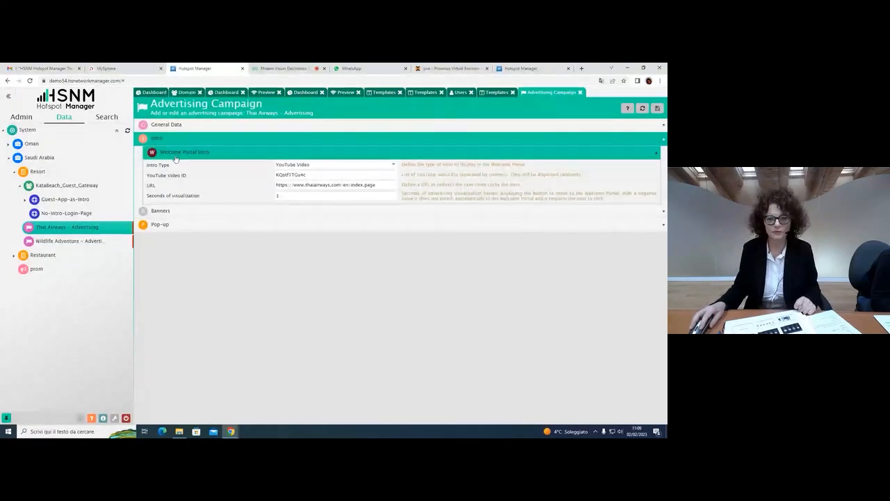
- Review the redirect URL and the seconds of visualization in the Thai Airways campaign's Welcome Portal Intro
click(286, 186)
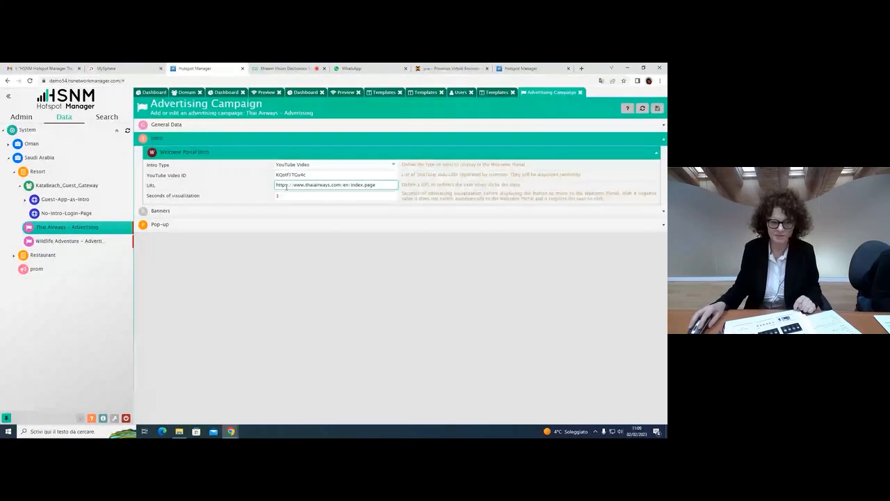
click(284, 195)
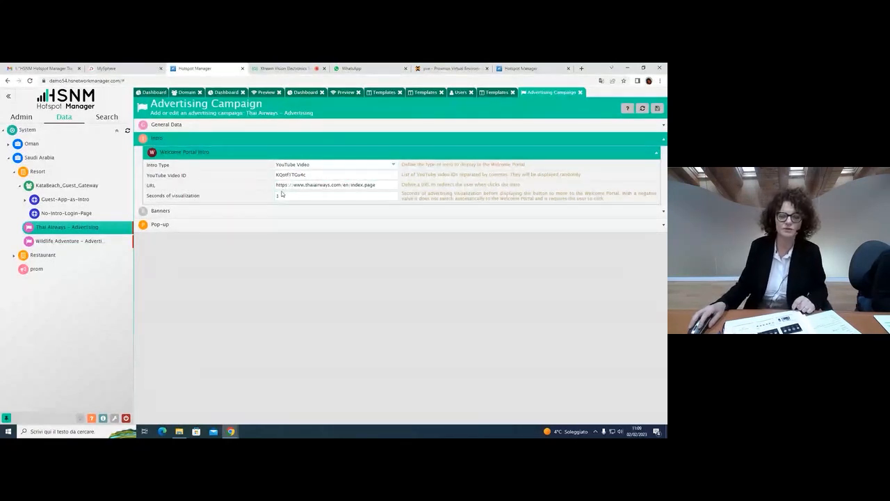
click(213, 157)
- Review the Thai Airways campaign's banner sections, including the Top Banner's image and link settings
click(208, 165)
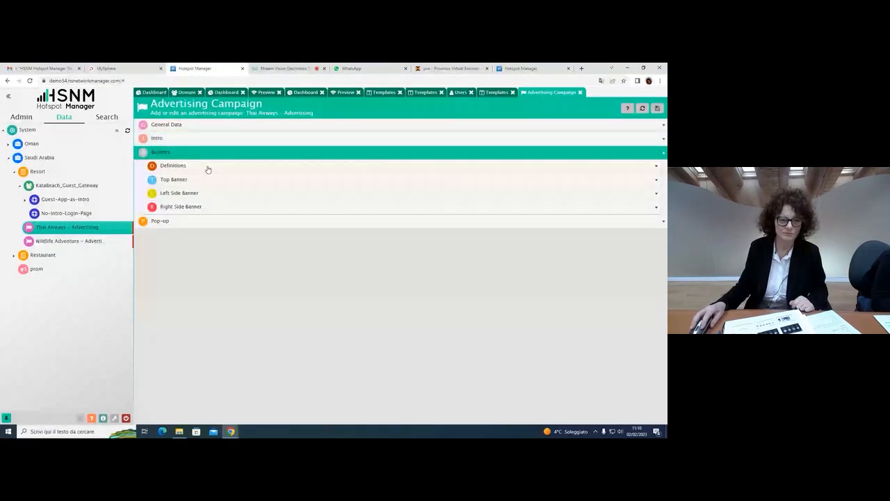
click(207, 167)
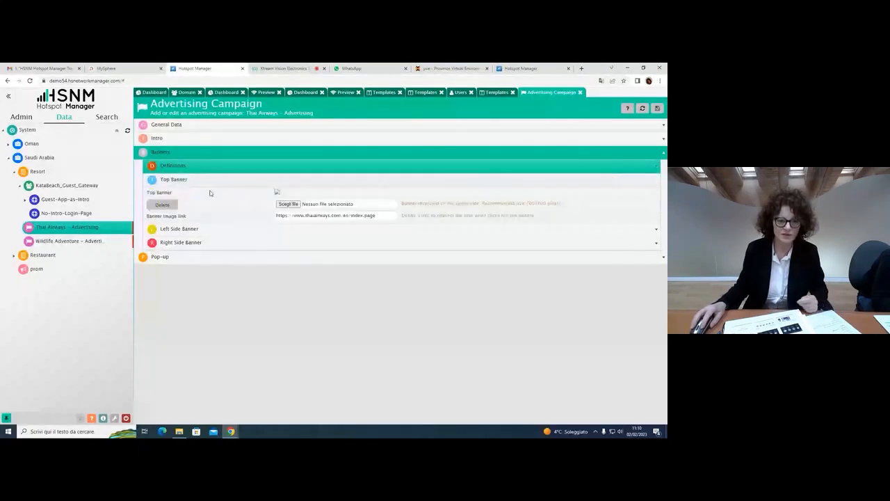
click(211, 190)
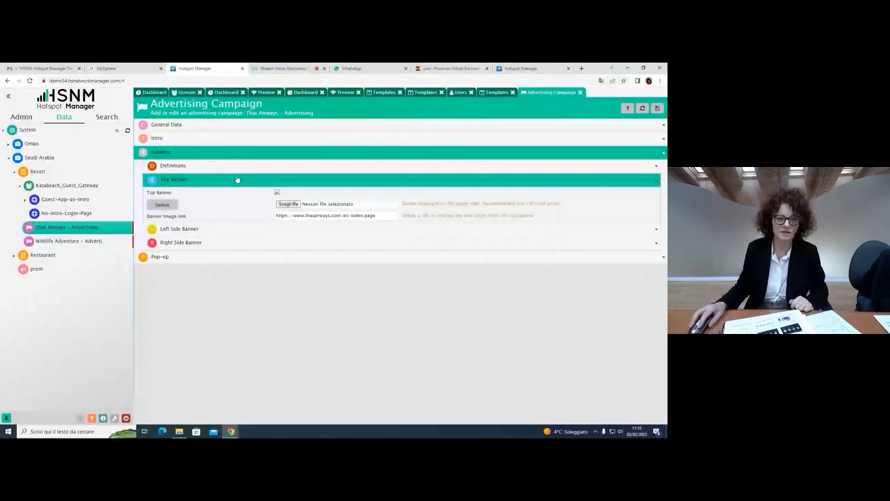
click(292, 217)
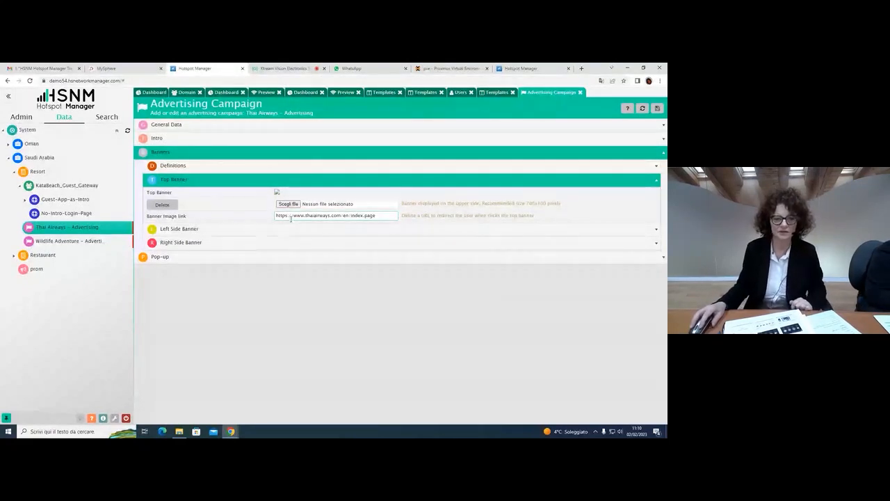
click(163, 182)
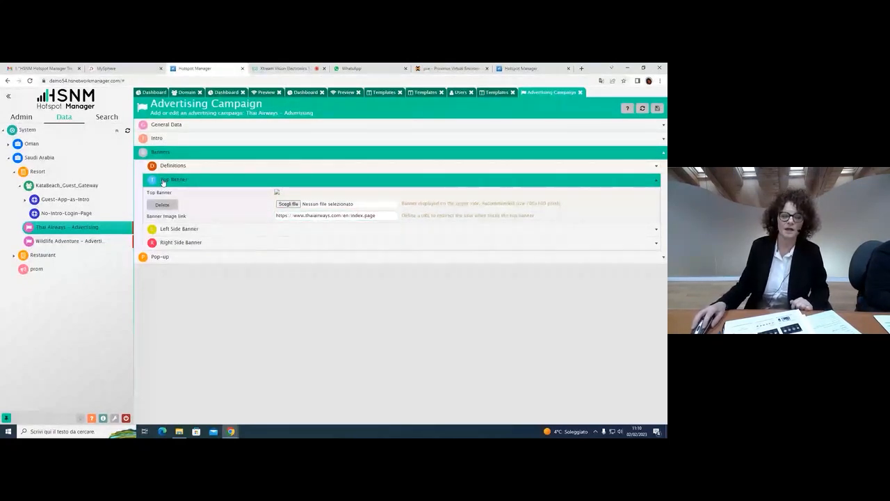
click(164, 182)
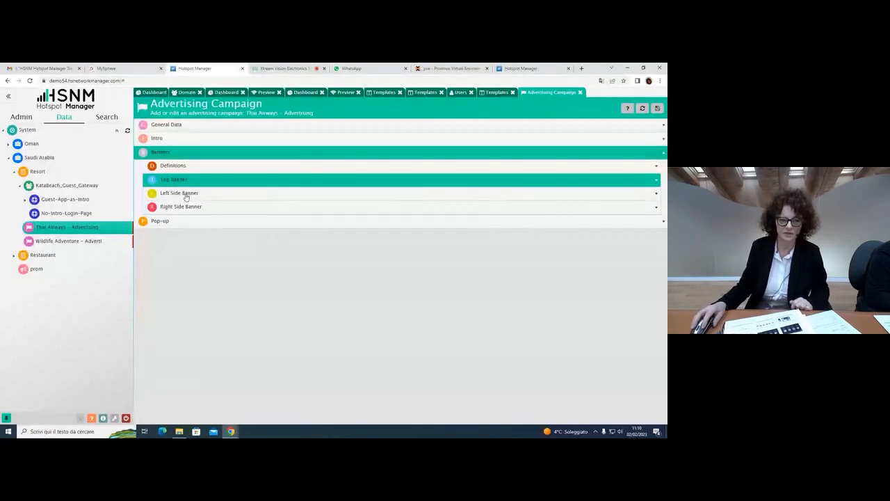
- Examine the pop-up types available for the Thai Airways campaign, leaving the pop-up type as None
click(184, 221)
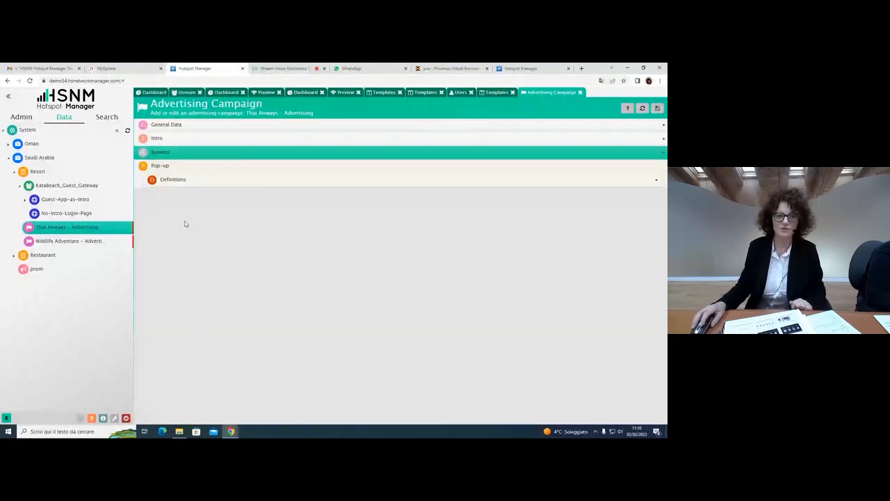
click(176, 180)
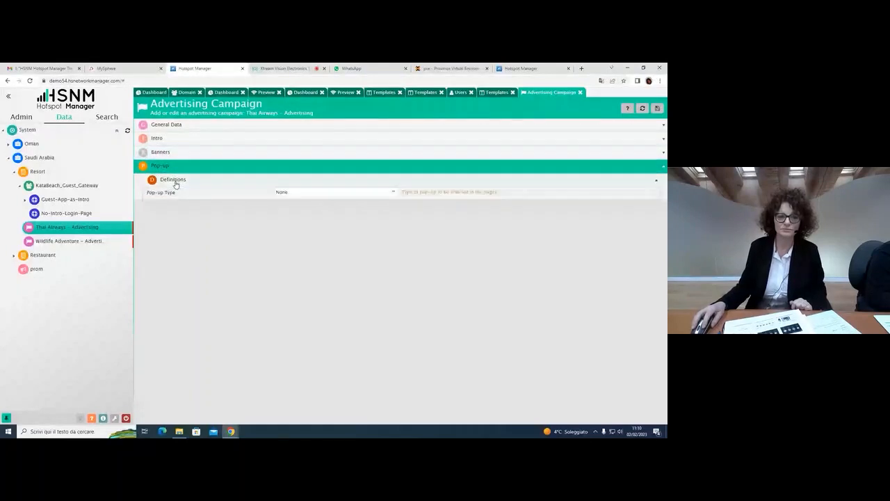
click(347, 196)
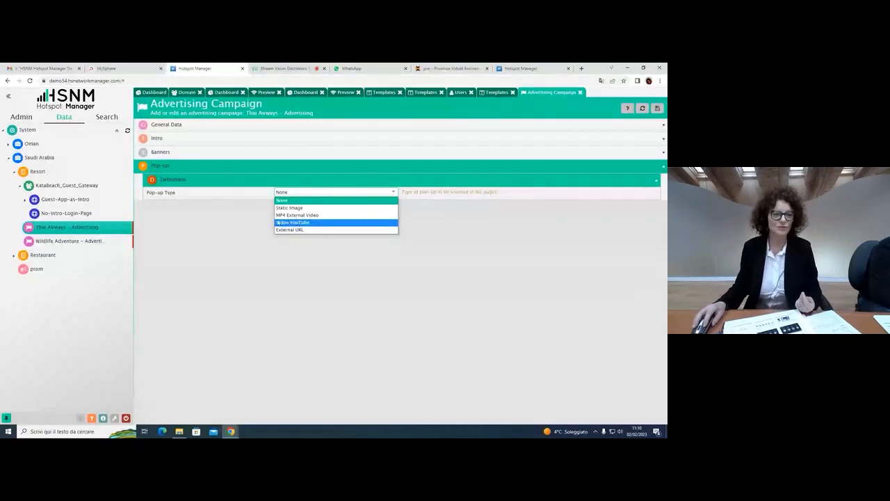
click(234, 182)
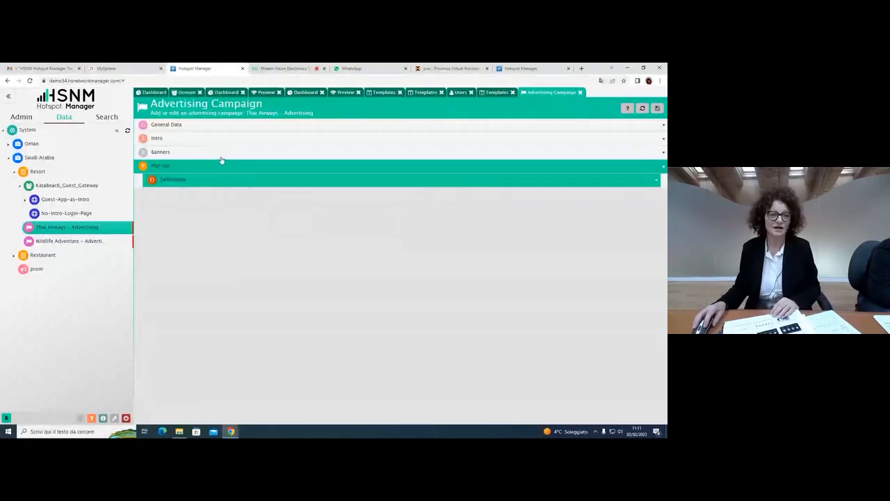
click(217, 169)
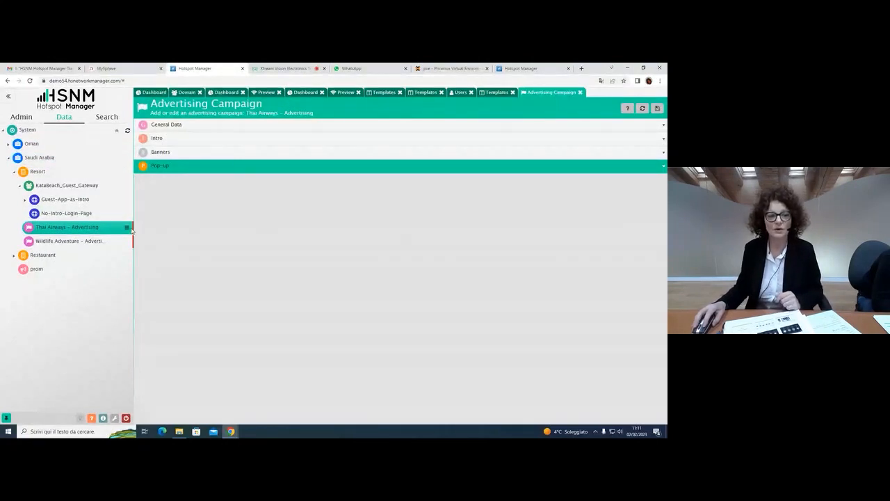
- Recheck the campaign's options, prices and amounts, and definitions in its general data, and close the Thai Airways campaign
click(190, 129)
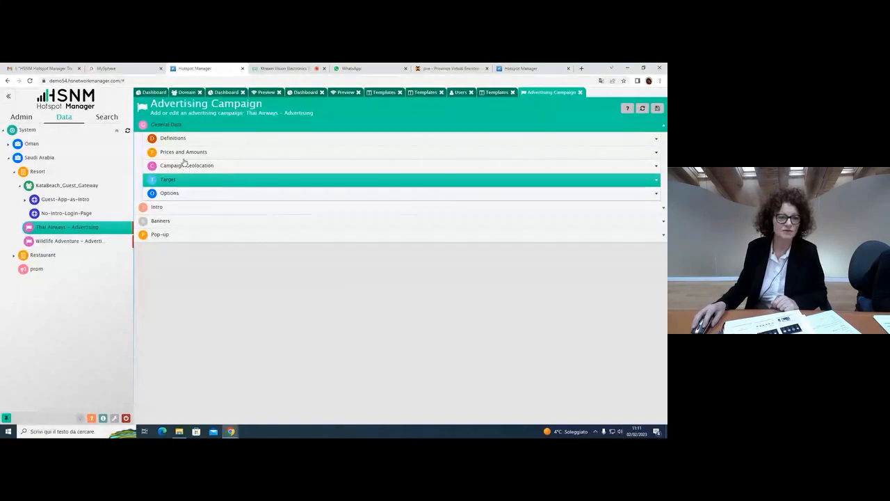
click(166, 193)
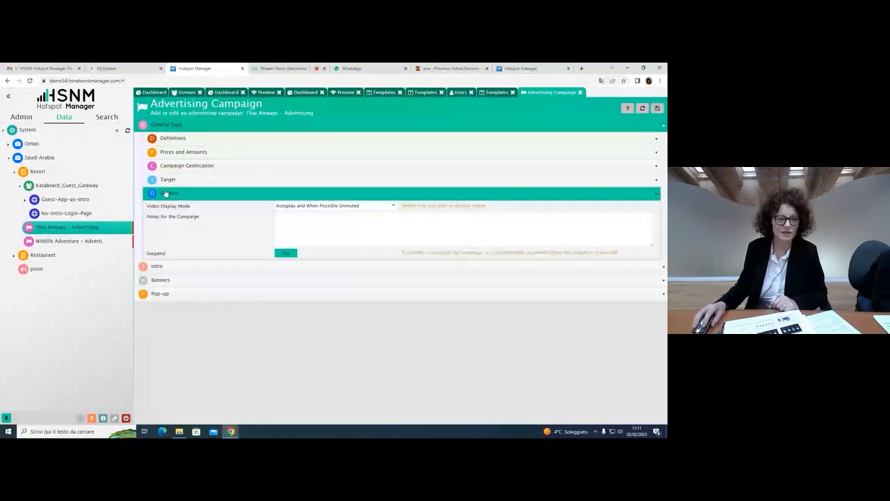
click(176, 152)
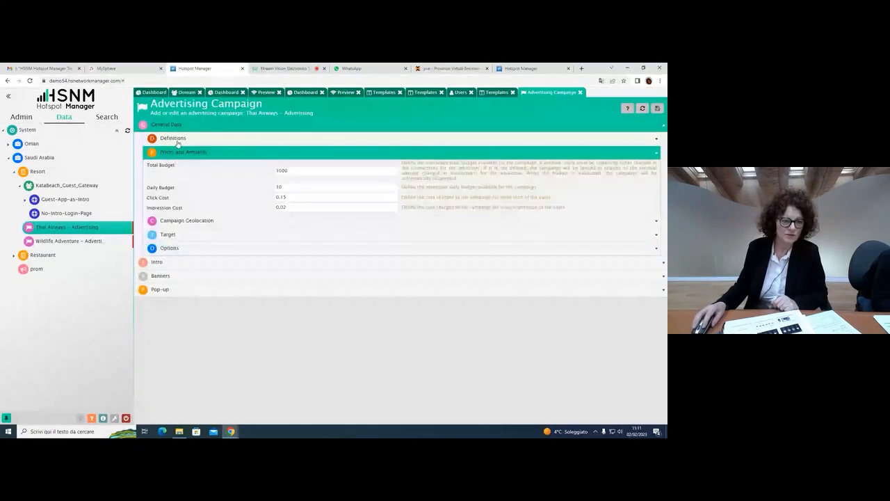
click(176, 139)
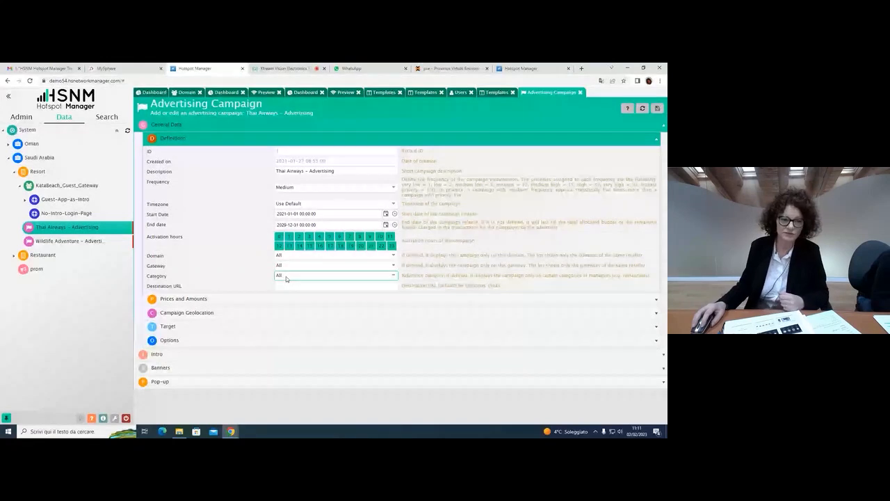
click(178, 143)
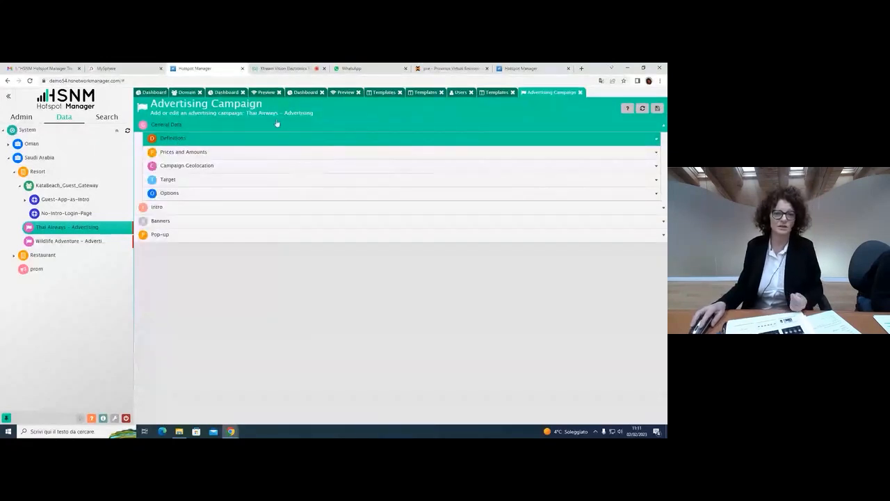
click(581, 93)
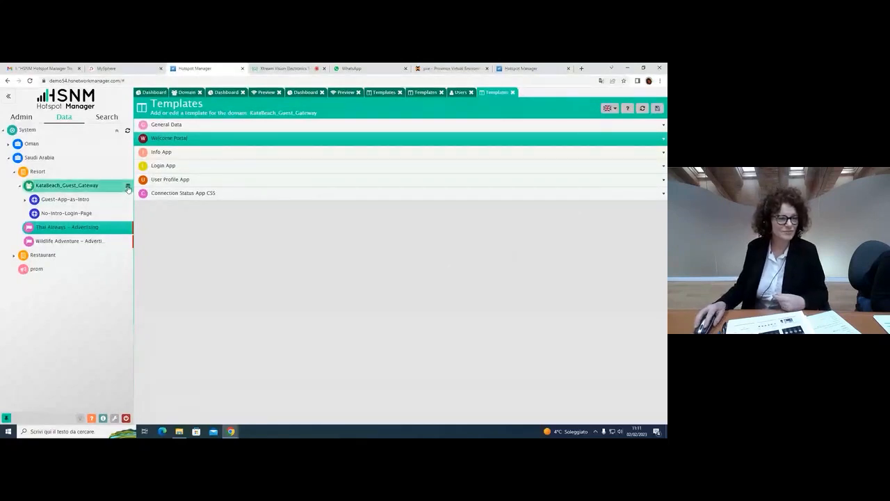
- Show the welcome portal preview with the Kata Beach Resort stay survey
click(128, 187)
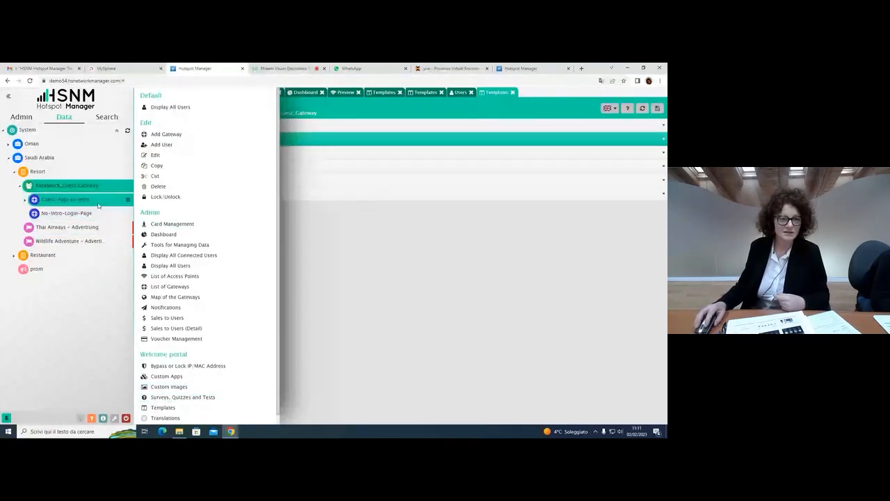
click(69, 199)
click(266, 93)
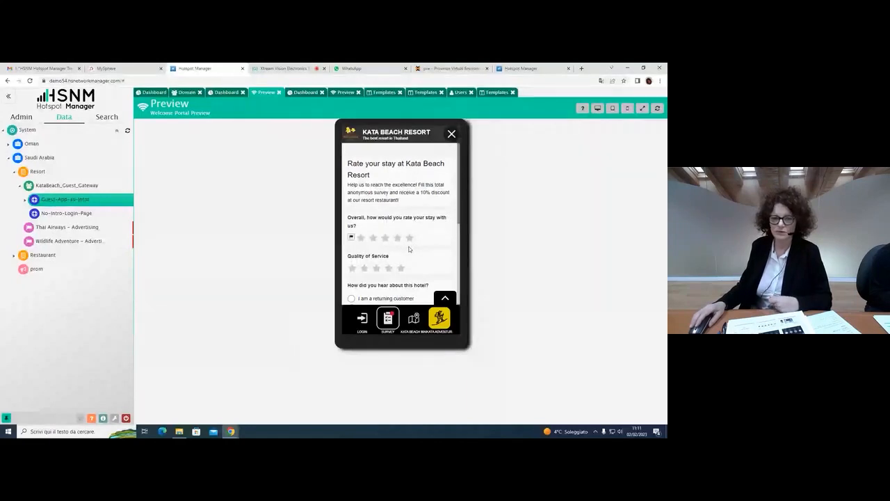
- Open the list of custom images for the KataBeach_Guest_Gateway domain
click(127, 186)
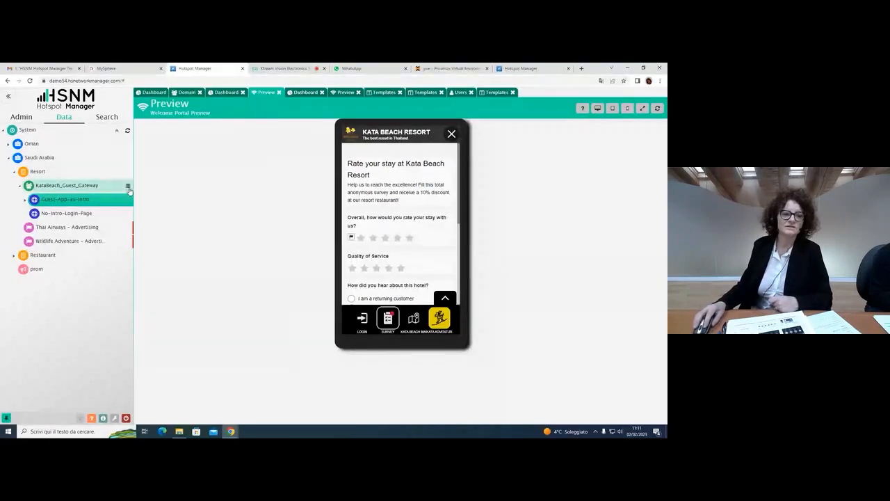
click(127, 186)
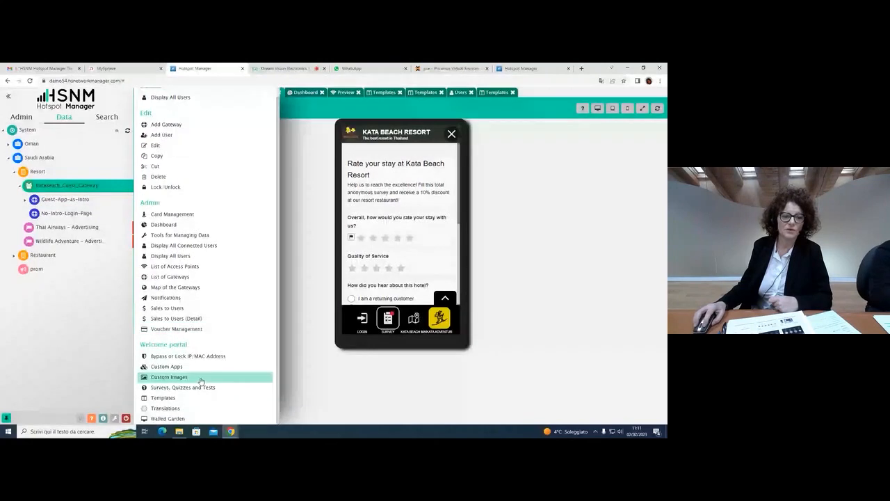
click(199, 377)
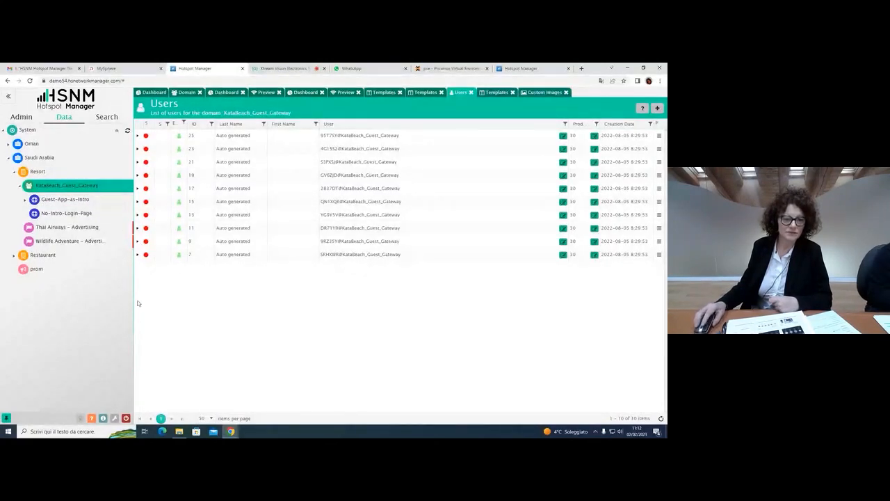
- List the surveys, quizzes and tests of KataBeach_Guest_Gateway and open "Rate your stay at Kata Beach Resort" for editing
click(127, 188)
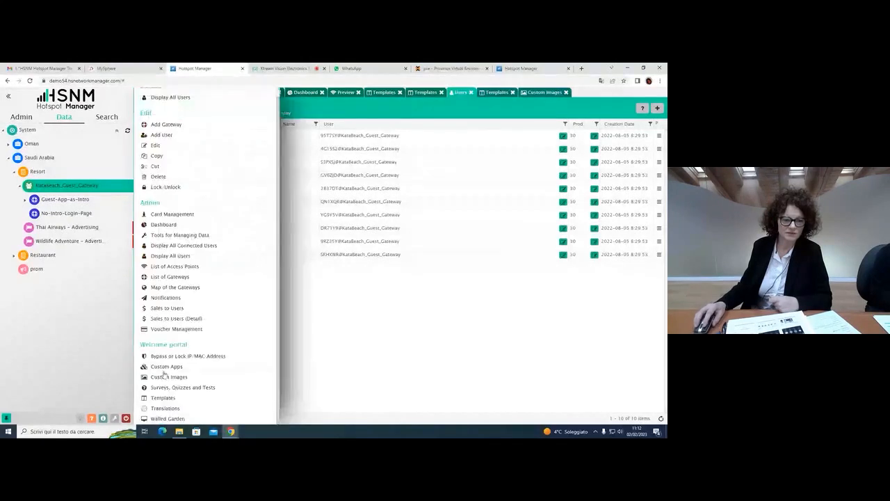
click(166, 384)
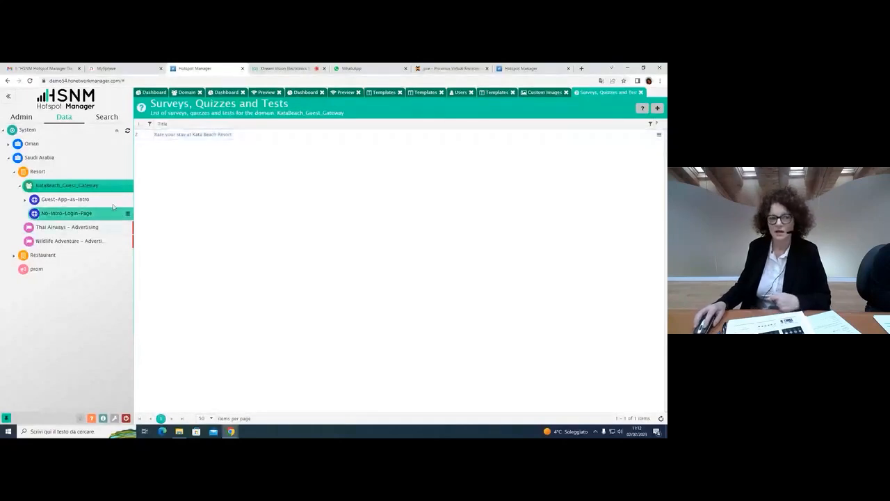
click(659, 134)
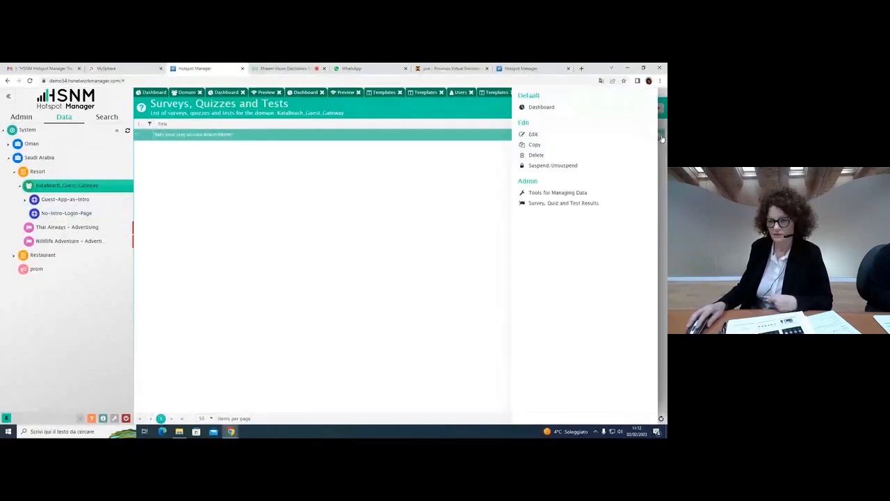
click(557, 139)
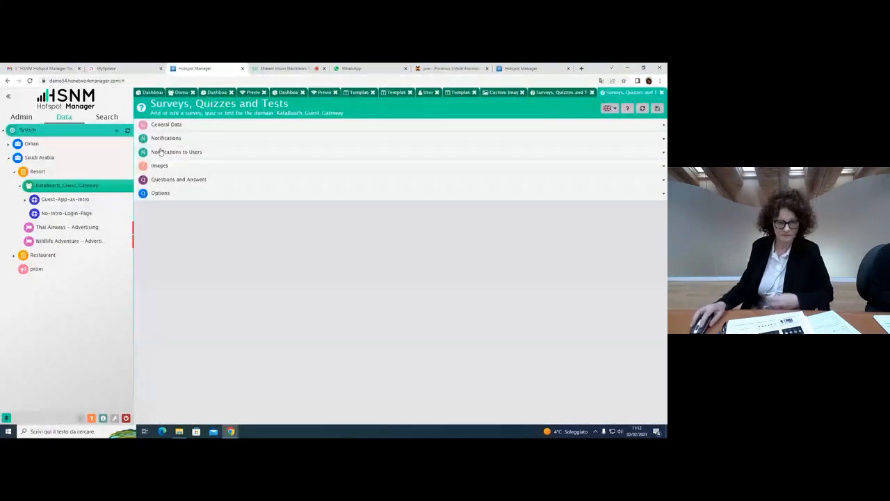
- Review the survey's general data, including its start and end dates
click(206, 128)
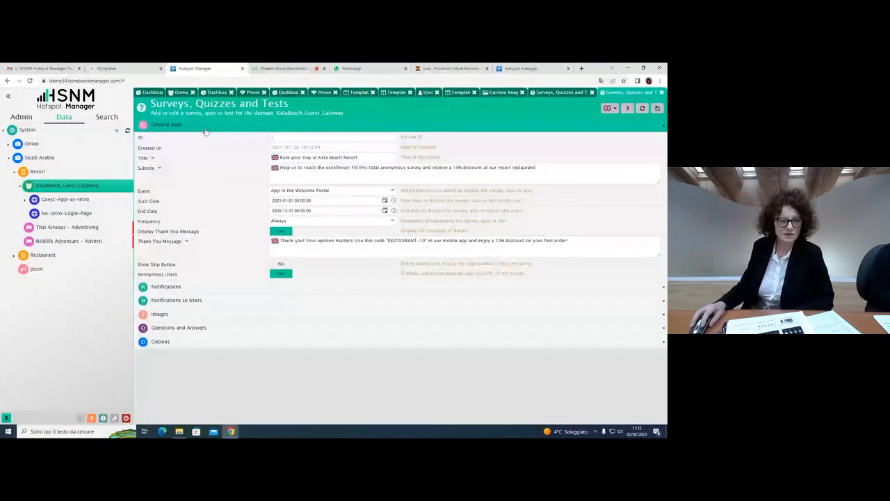
click(289, 211)
click(299, 202)
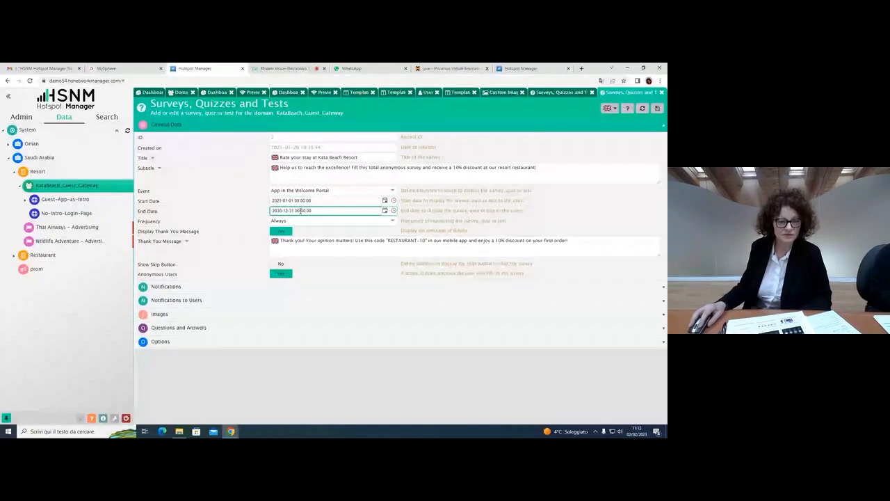
- Set the survey's frequency to One Time and review its thank-you message
click(300, 223)
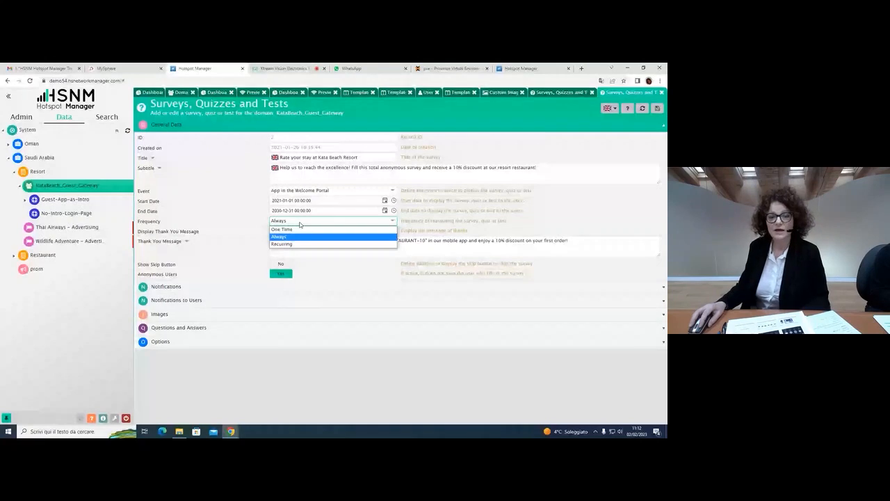
click(299, 244)
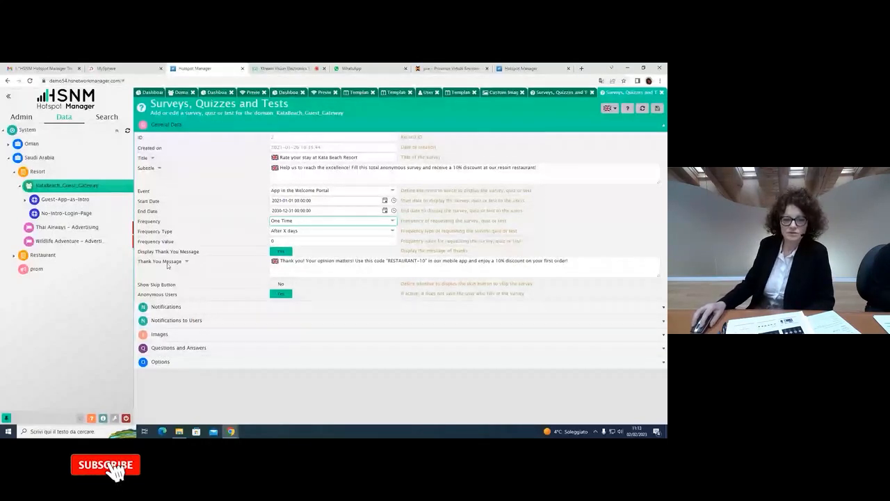
click(402, 261)
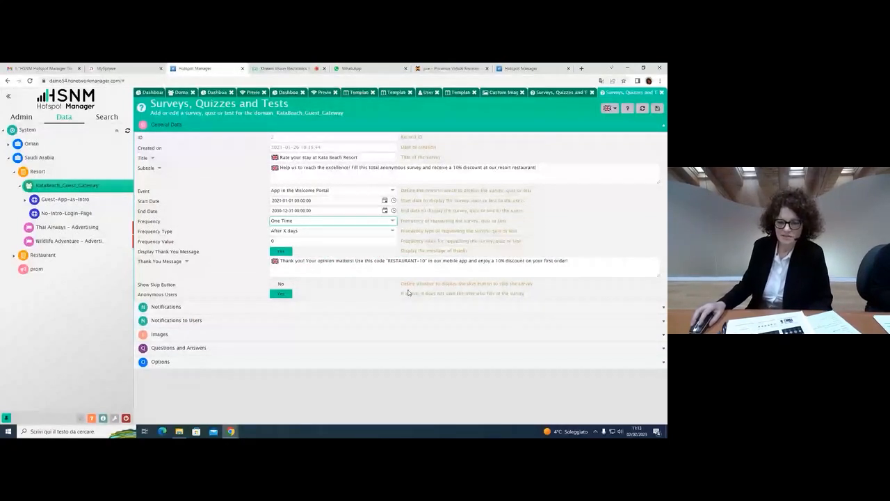
click(393, 274)
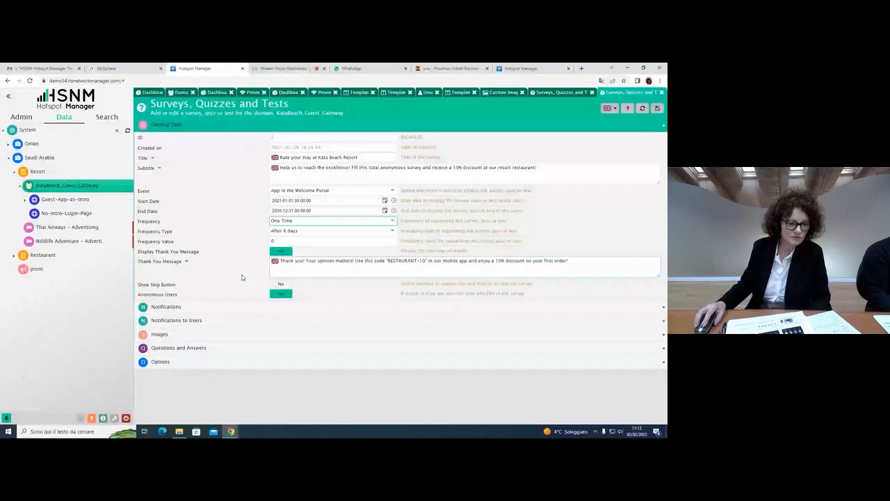
- Set the survey's notification e-mail to be sent "With a score less than or equal to" and collapse the notification settings
click(224, 308)
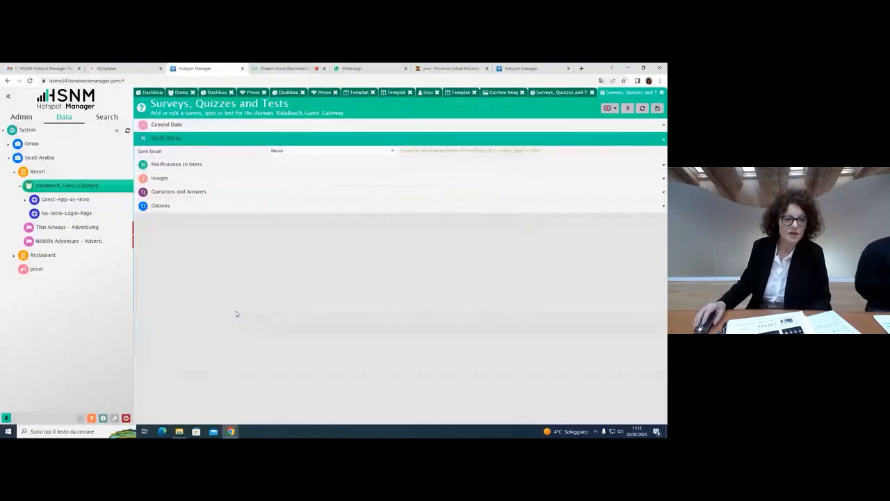
click(270, 151)
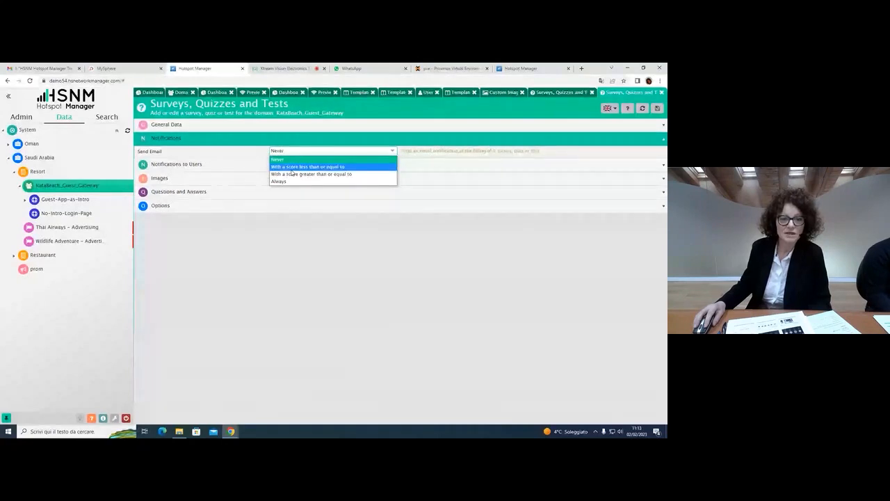
click(292, 168)
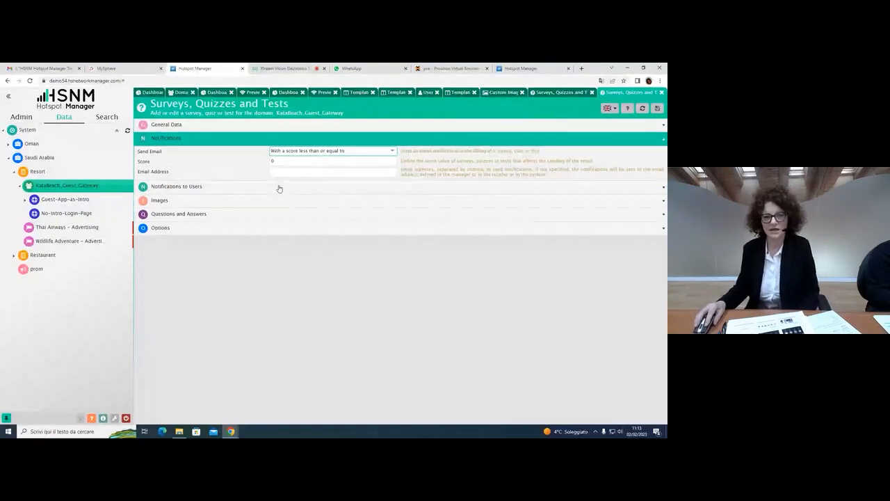
click(170, 137)
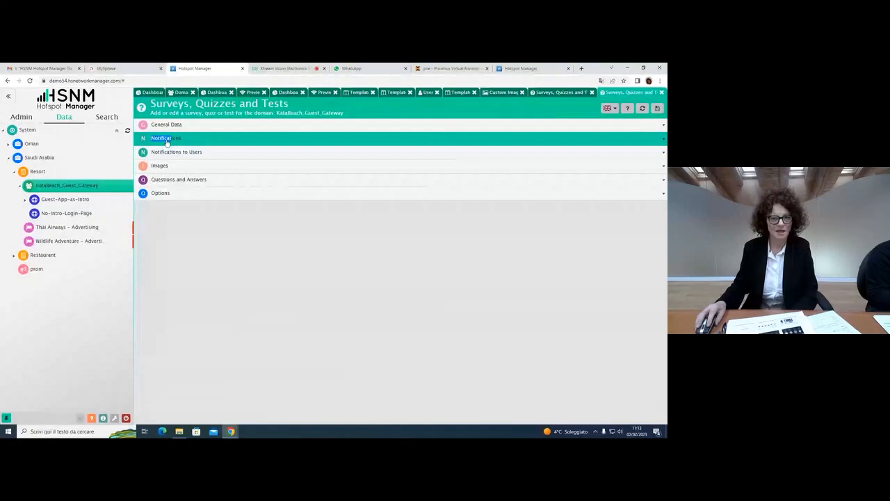
- Close the survey editor without saving, along with the survey list and the custom images list
click(661, 92)
click(641, 92)
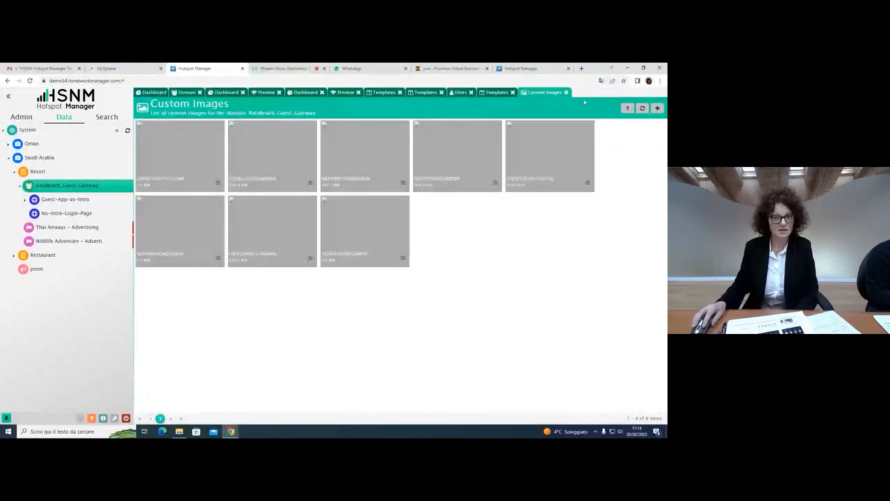
click(566, 92)
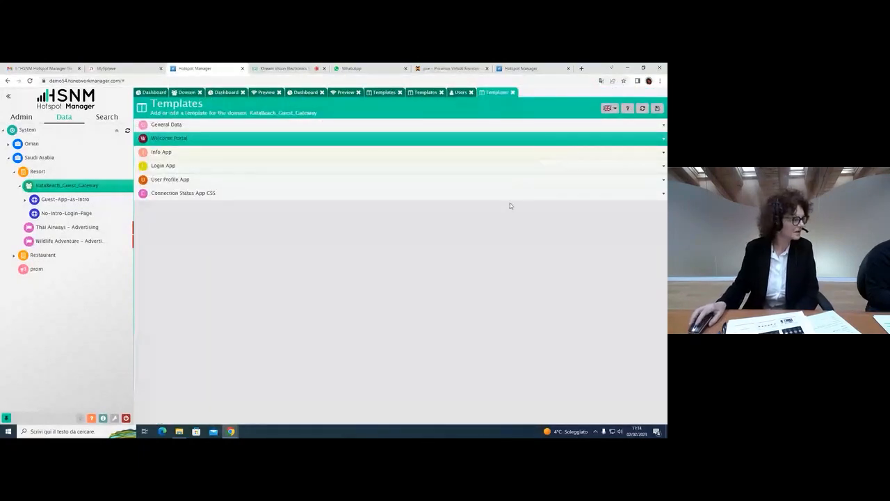